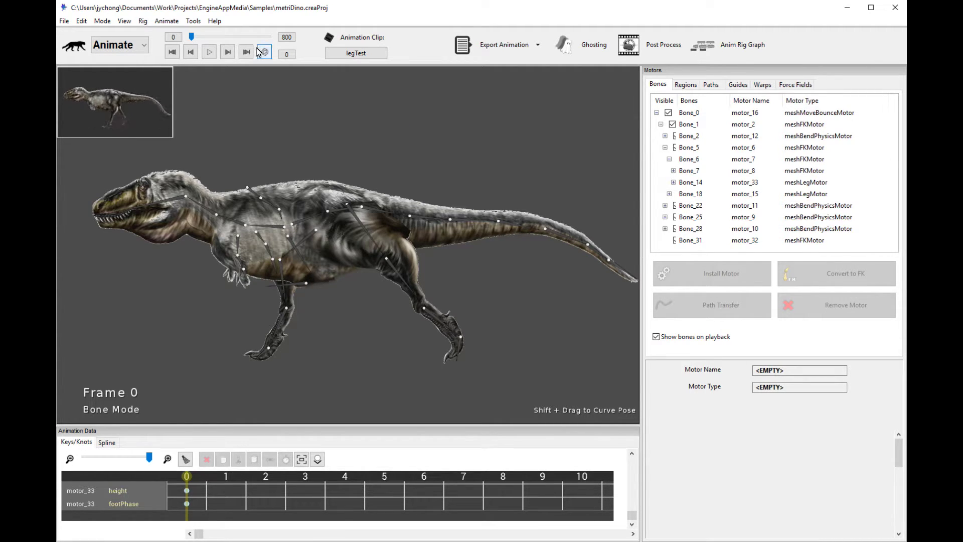
- Select the T-rex's hind leg bone to show motor_33's Leg Motor properties and play the animation
key(space)
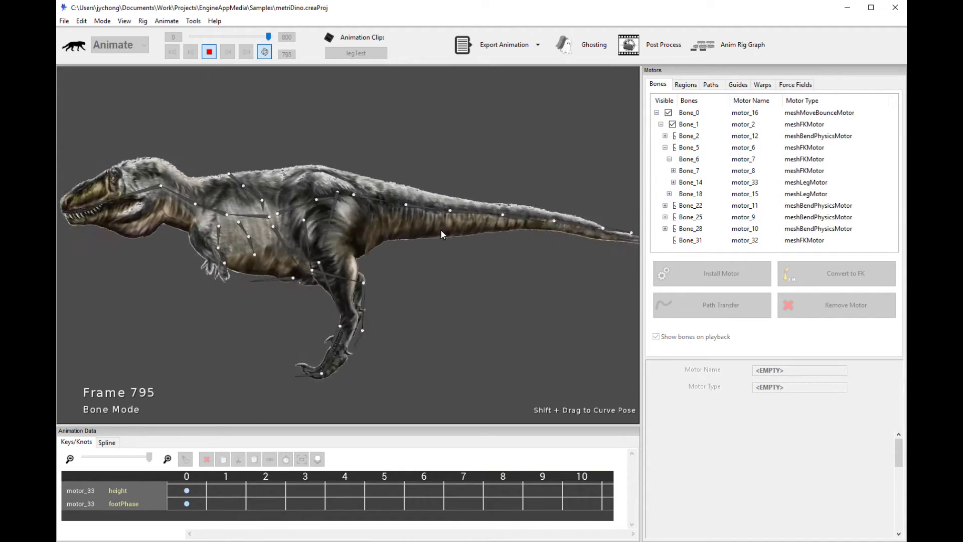
scroll(442, 231, up, 5)
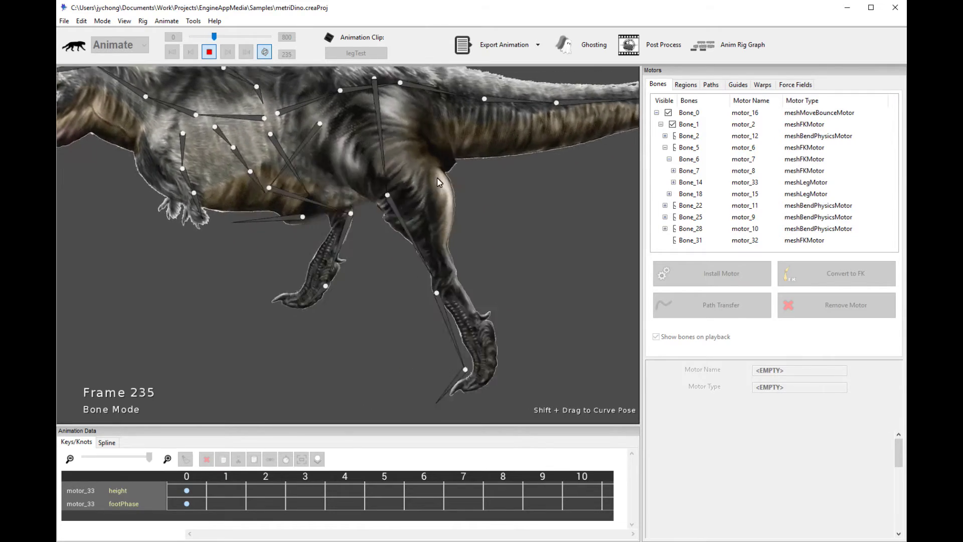
key(space)
click(479, 222)
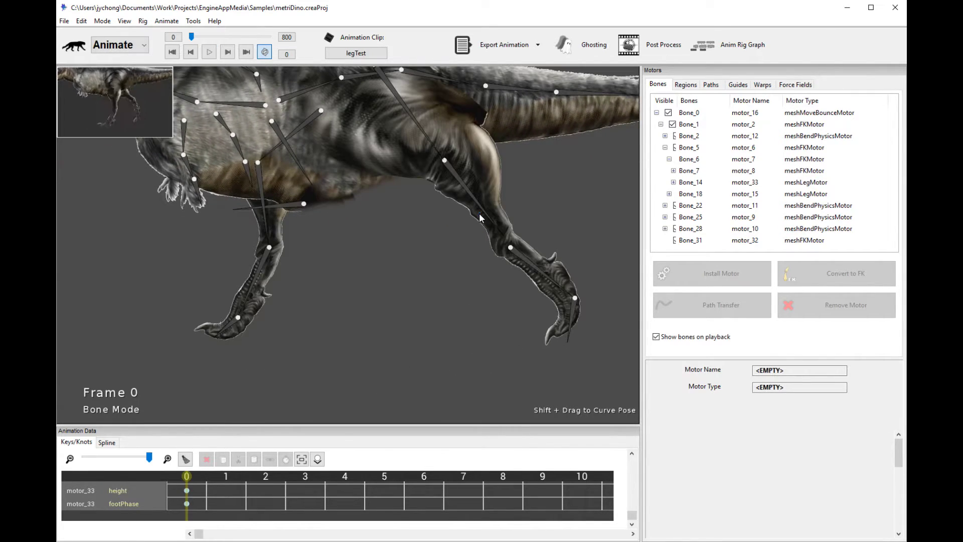
key(space)
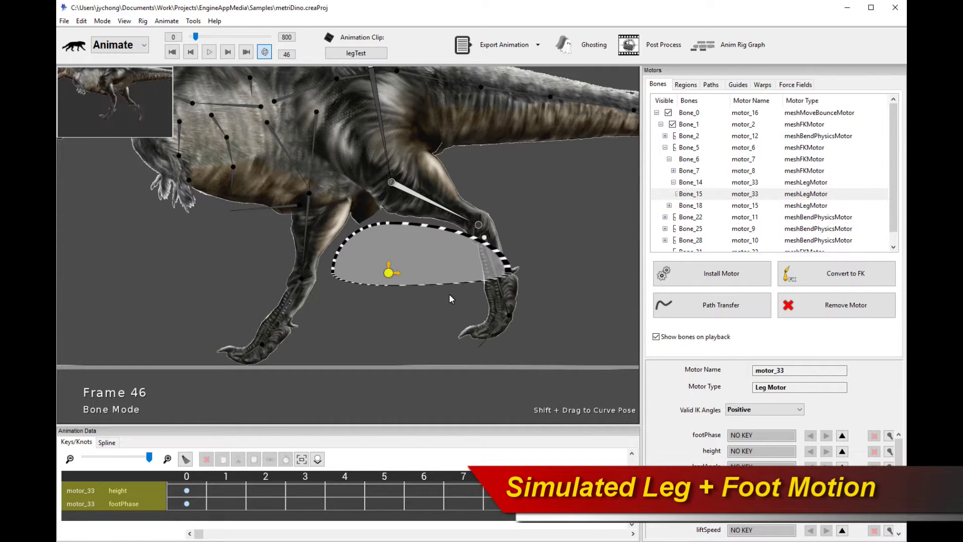
- Select the hind foot bone to show its path and replay the legTest run cycle
click(500, 294)
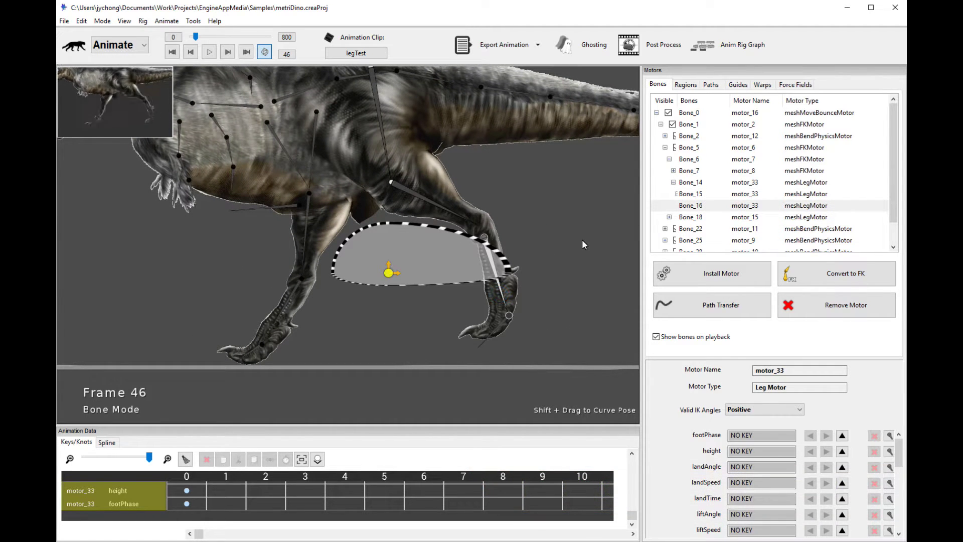
key(space)
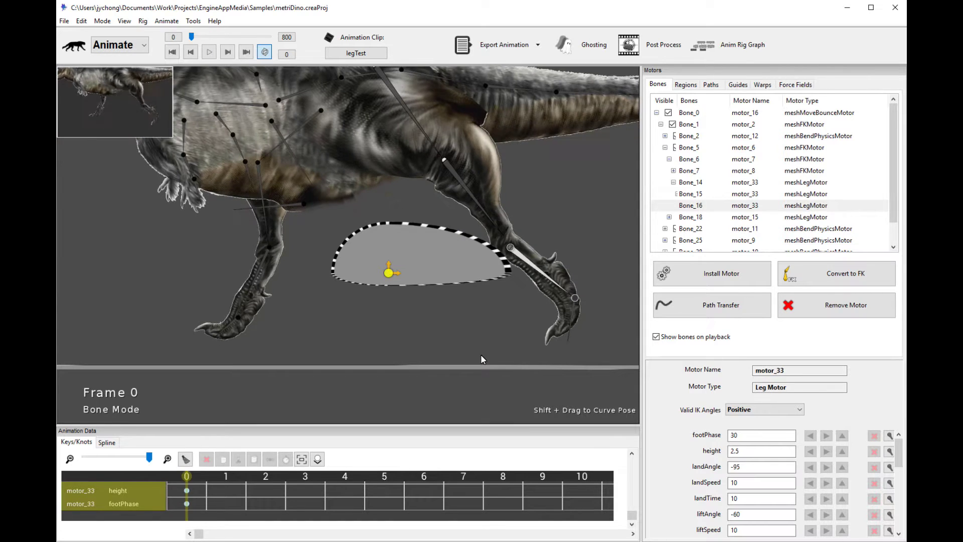
key(space)
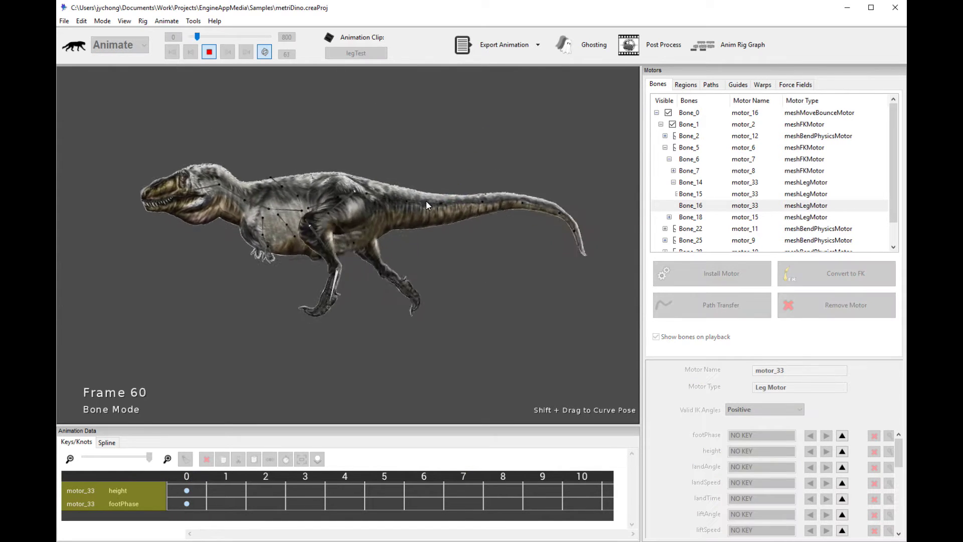
- Stop playback and open the recent project legMotorDemo.creaProj
key(space)
click(64, 21)
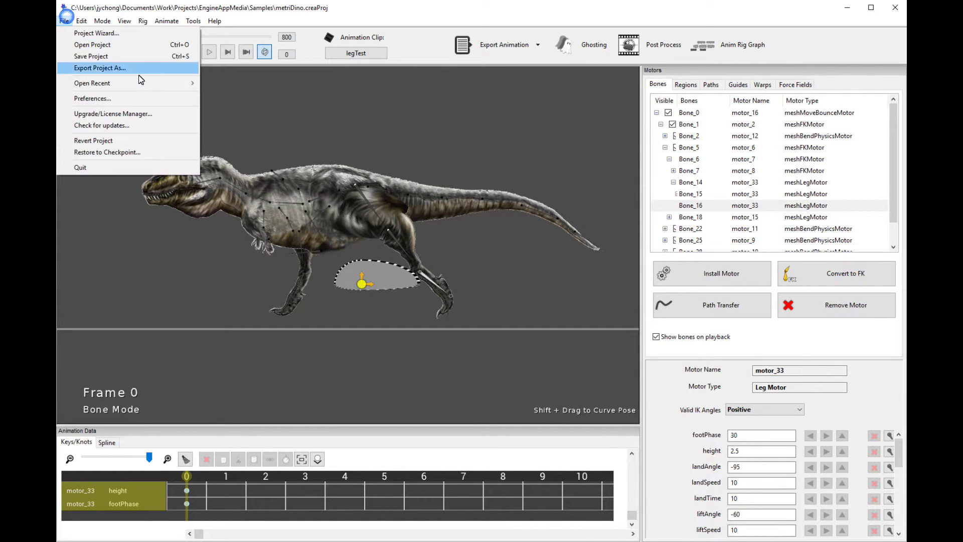
mouse_move(142, 83)
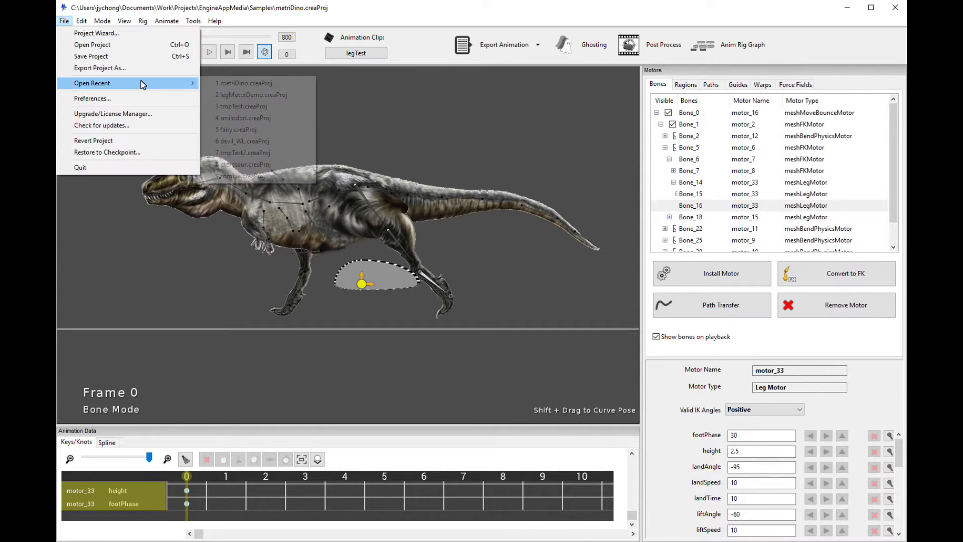
click(254, 94)
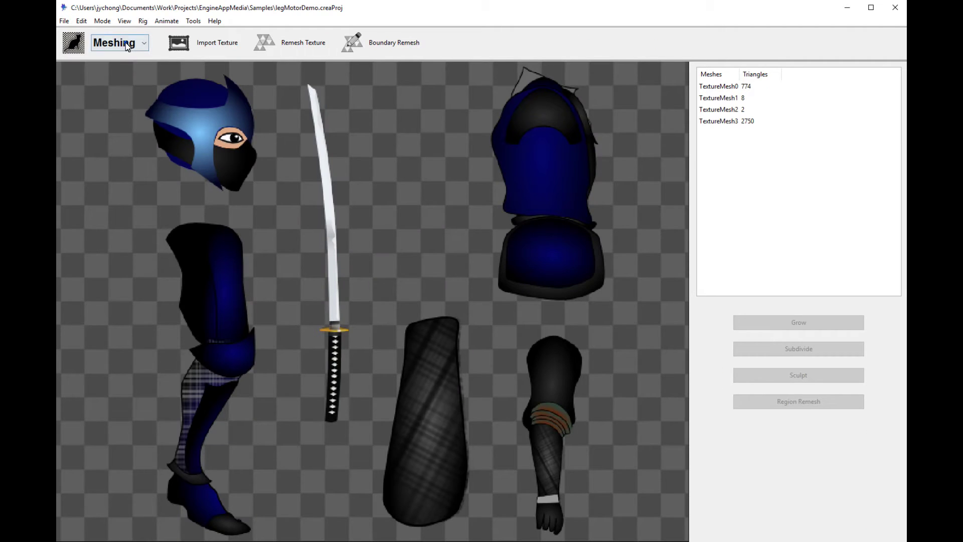
- Switch to Animate mode and play the ninja's default clip
click(125, 43)
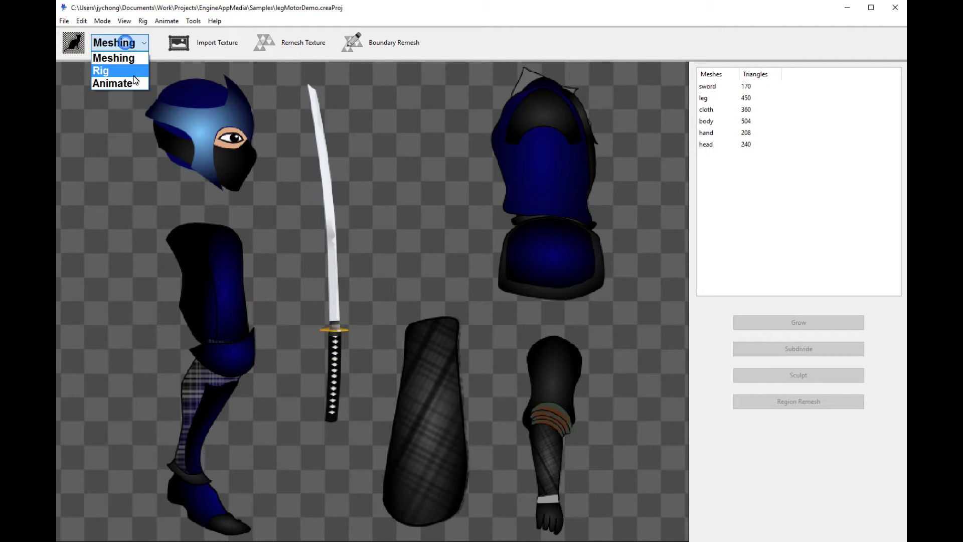
click(123, 83)
key(space)
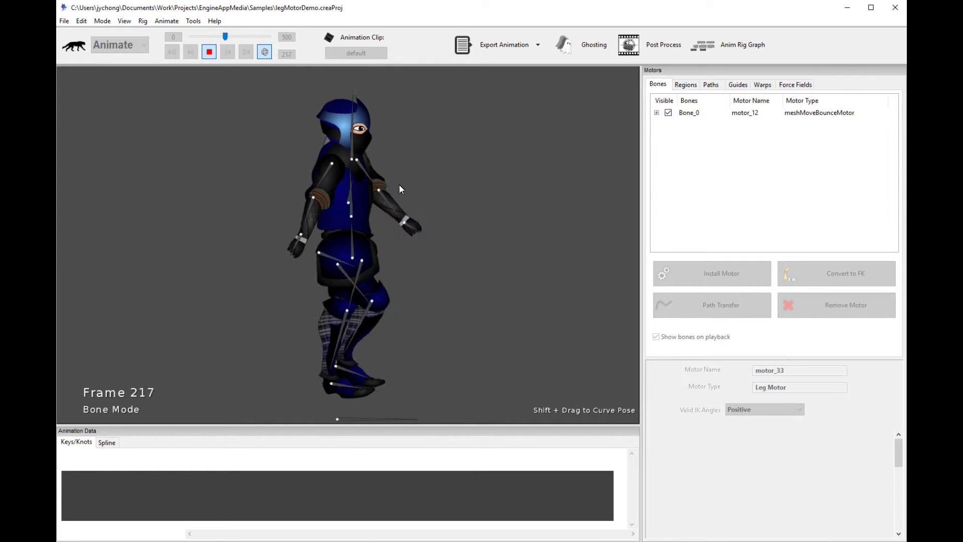
click(371, 55)
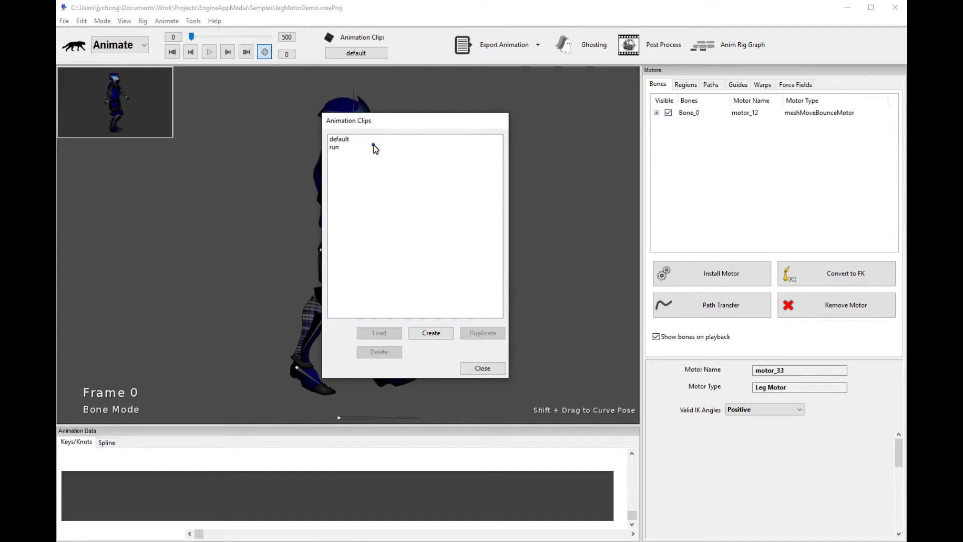
- Load the 'run' clip, play it through and stop back at frame 0
double_click(373, 147)
key(space)
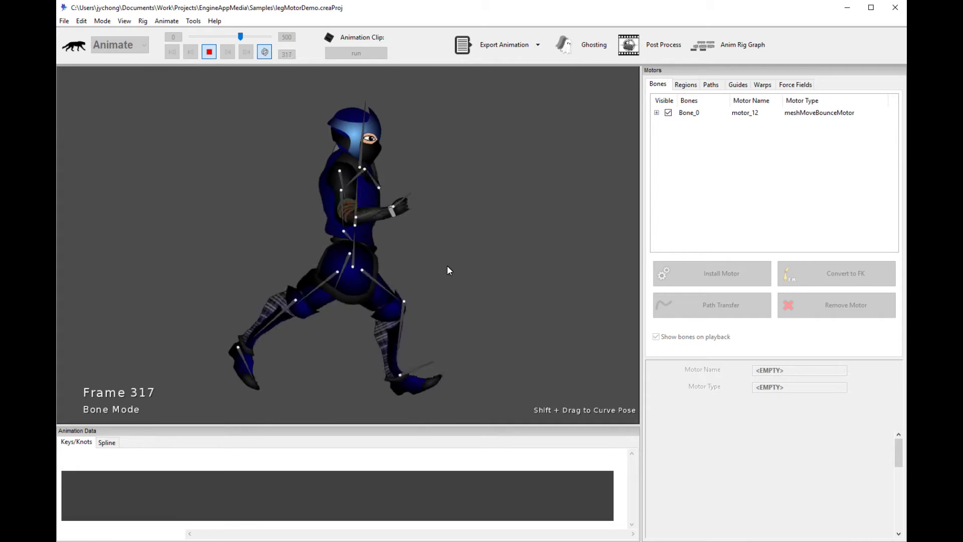
key(space)
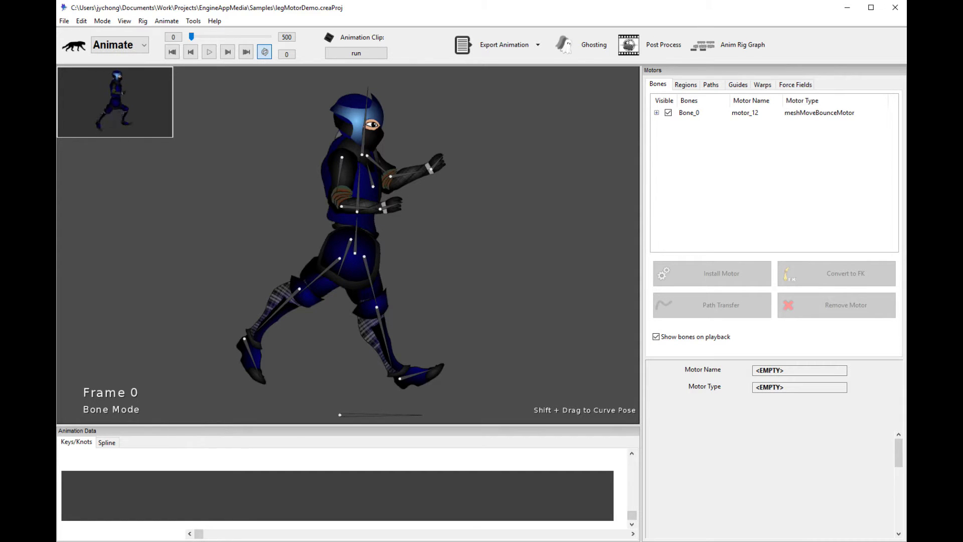
key(alt+Tab)
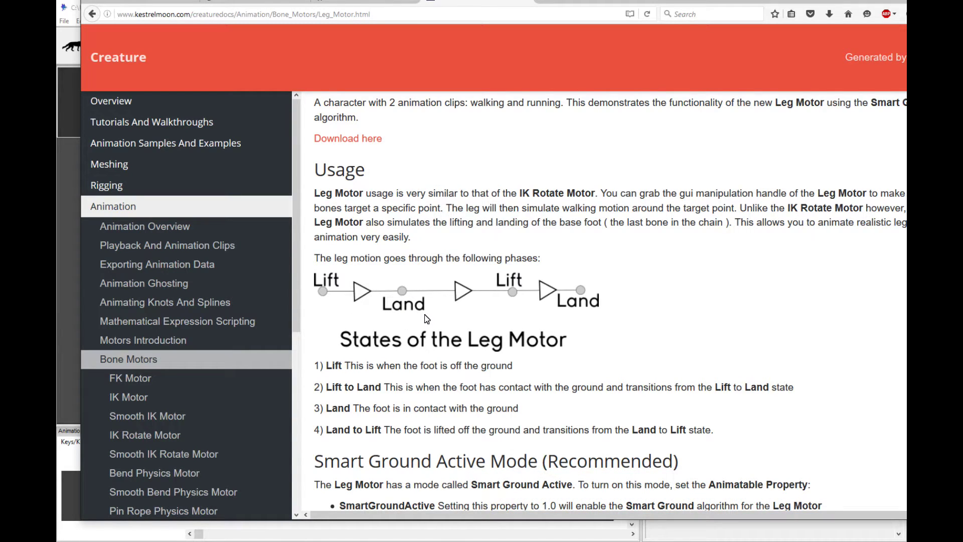
- Select the ninja's lower-leg bone to show motor_19's Leg Motor settings, zoom in, and preview
click(72, 279)
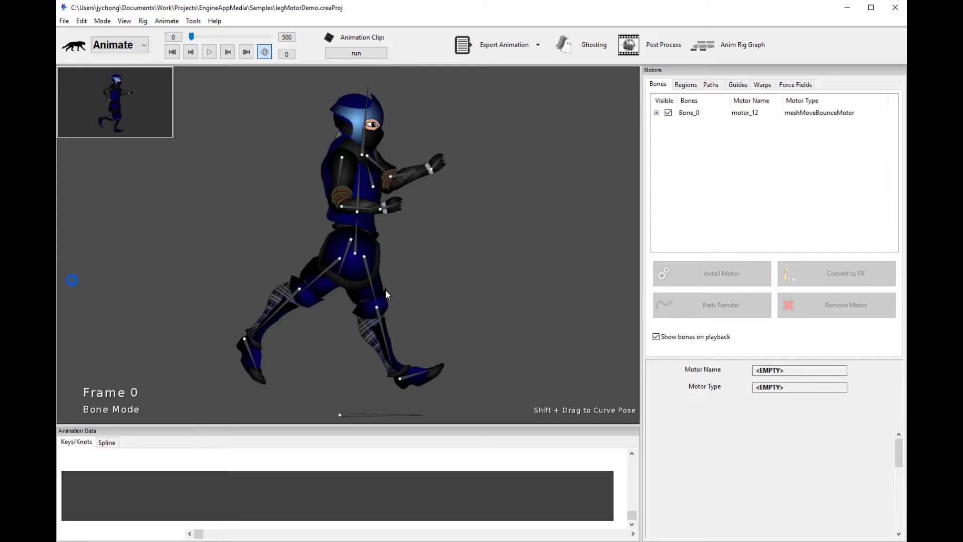
click(381, 320)
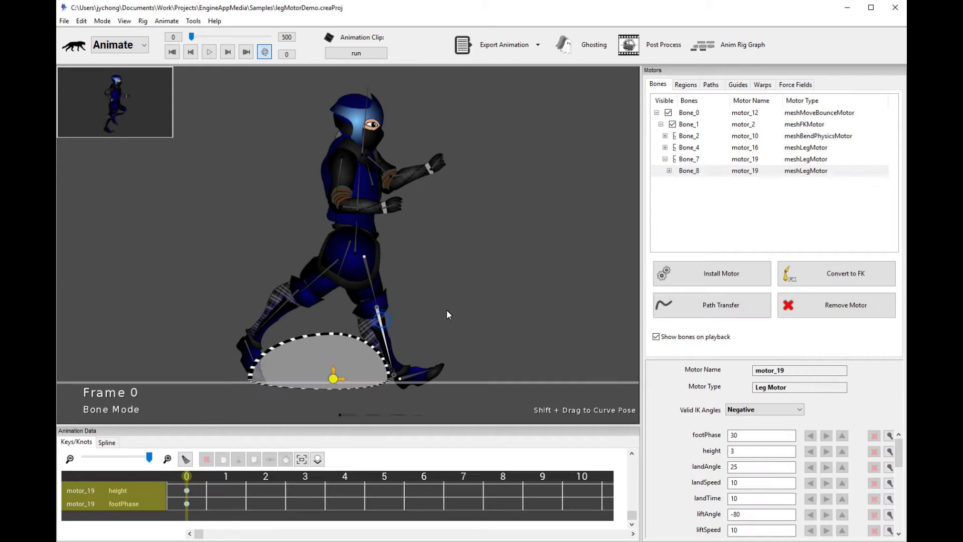
scroll(476, 308, up, 2)
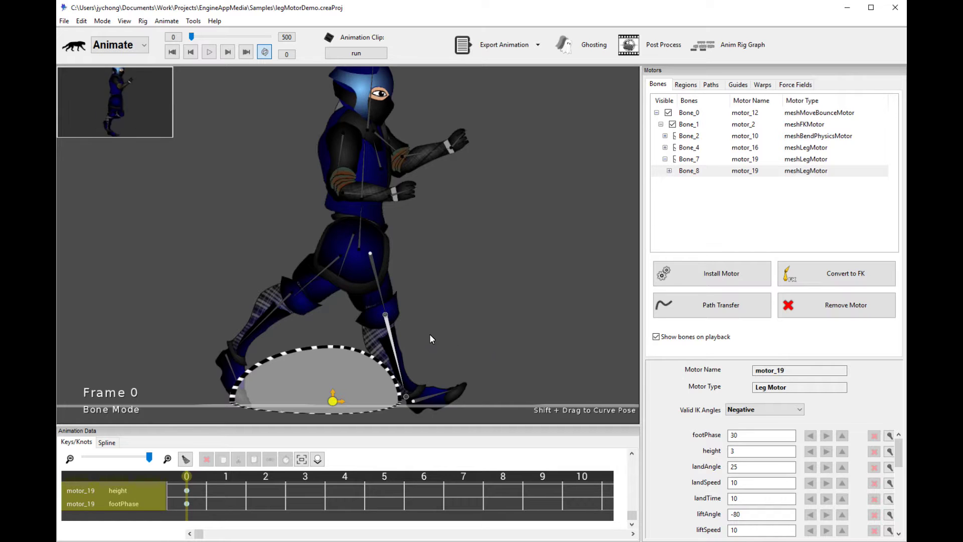
key(space)
- Create the new clip default0, play it, and zoom in on the ninja's legs
click(375, 54)
click(444, 332)
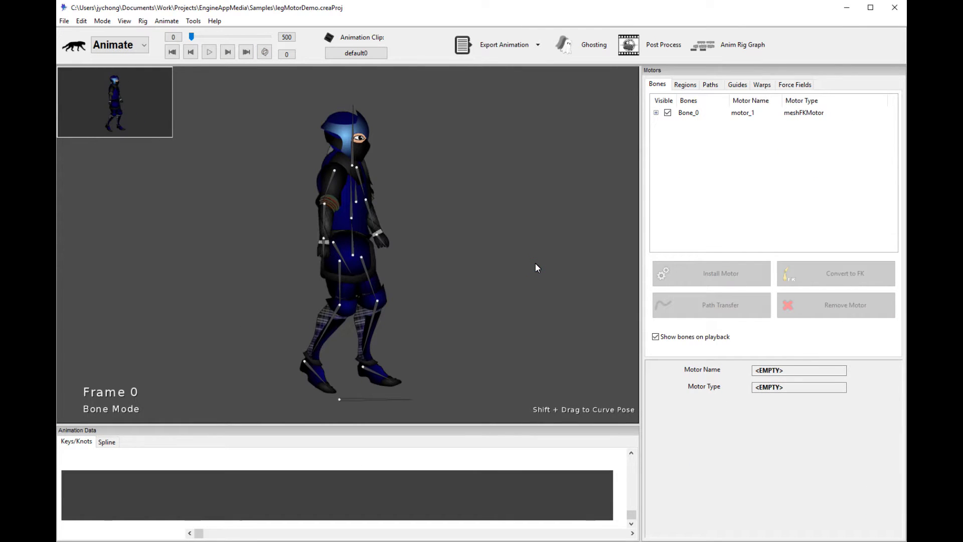
key(space)
key(space)
scroll(531, 265, up, 3)
drag(528, 269, 536, 218)
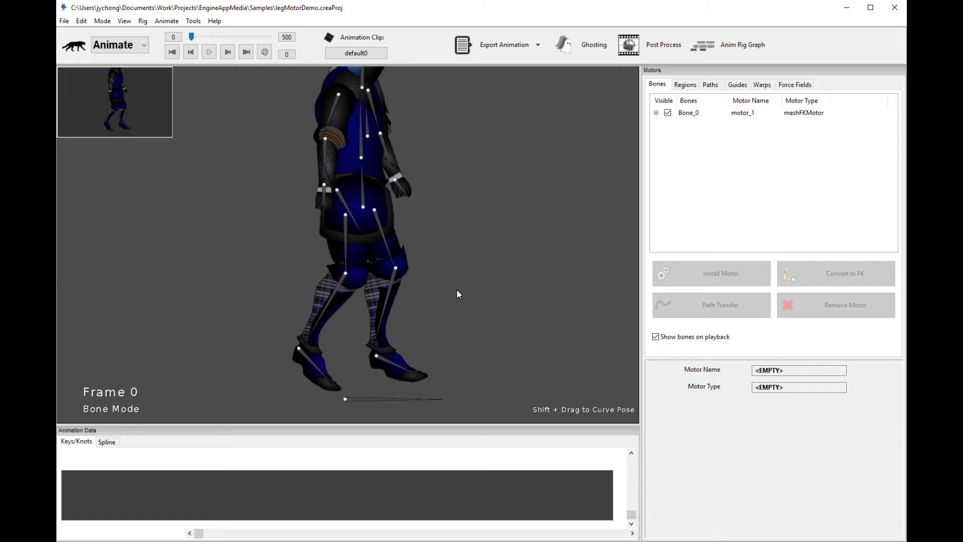
- Select the ninja's thigh, shin and foot bones together
click(344, 236)
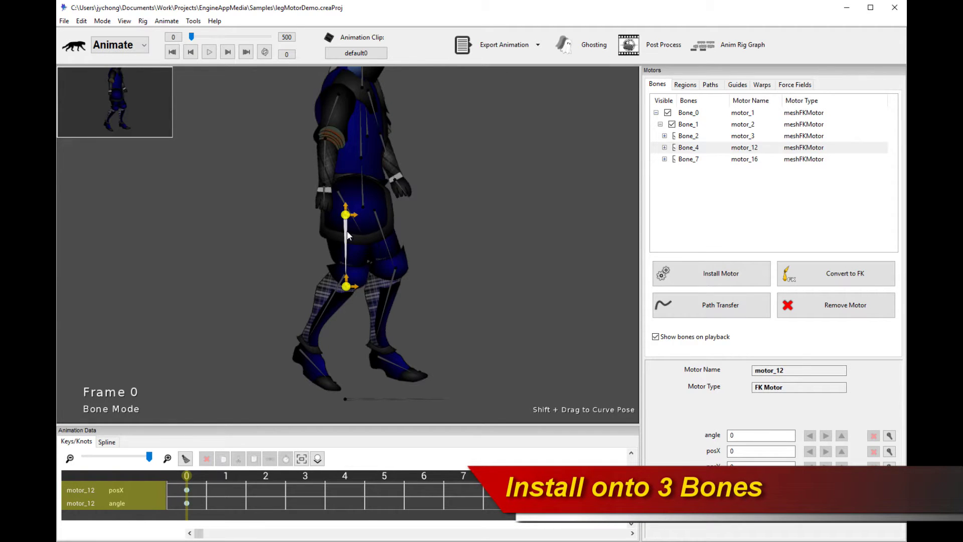
click(329, 299)
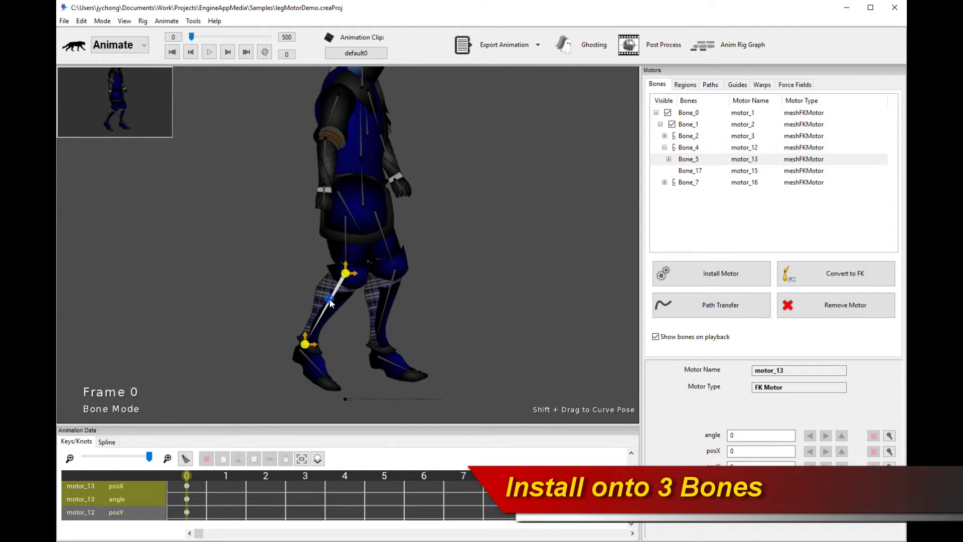
click(321, 368)
click(349, 255)
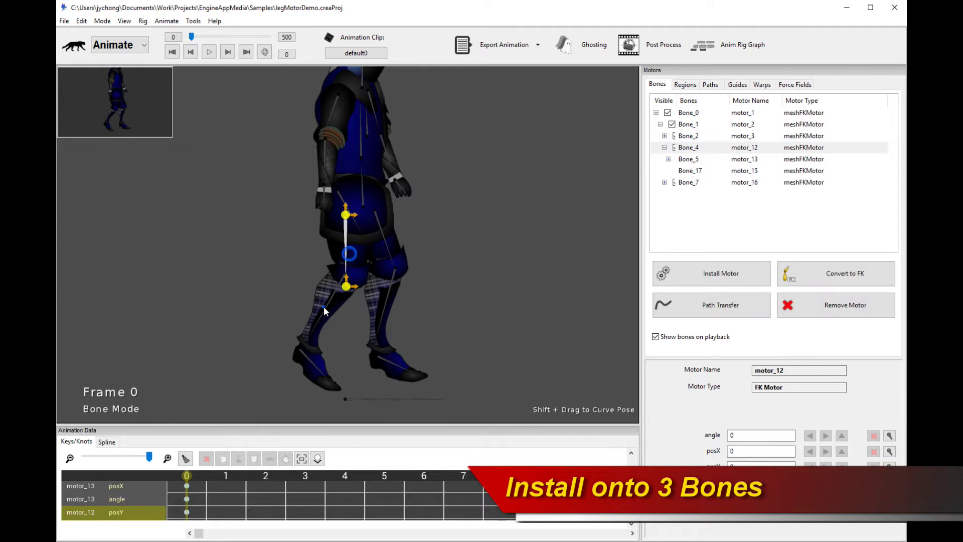
click(323, 306)
click(328, 303)
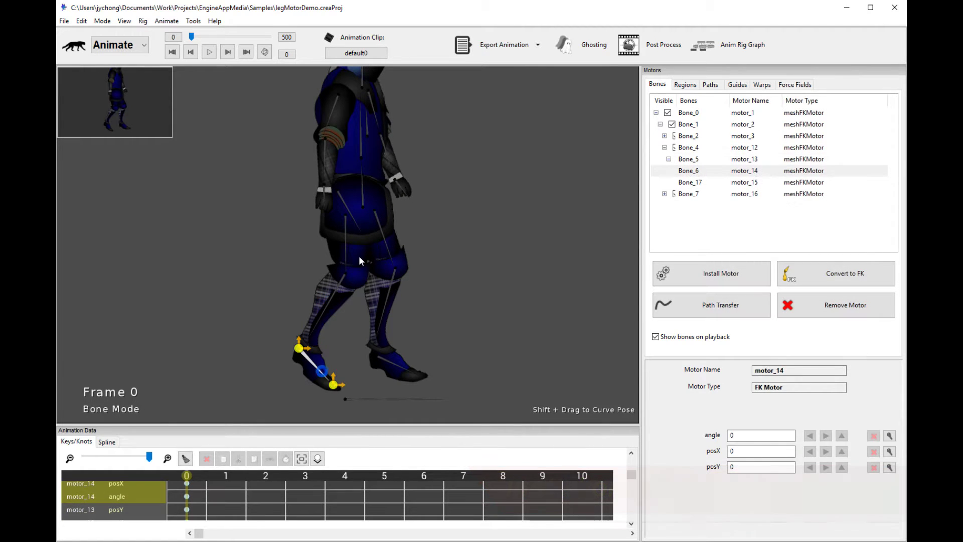
click(350, 243)
click(336, 291)
click(321, 367)
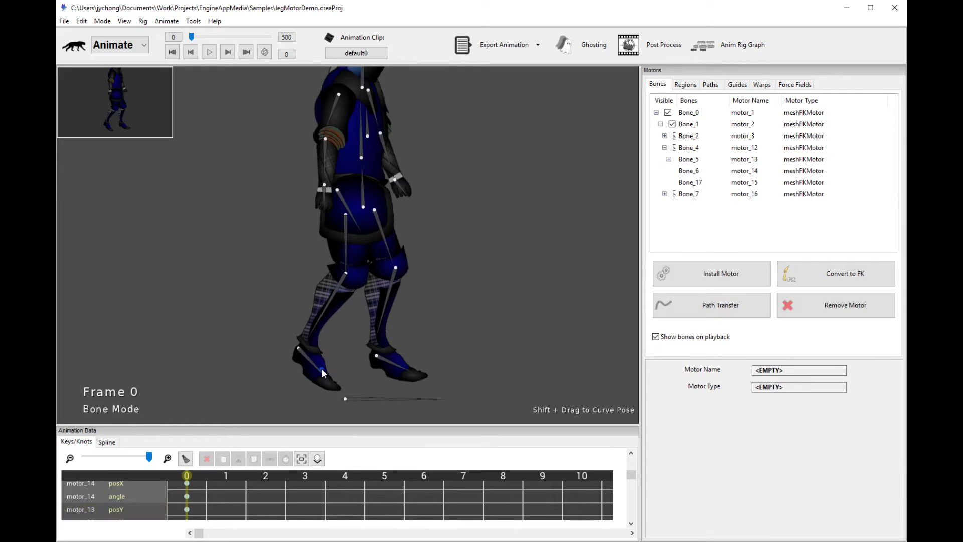
click(347, 235)
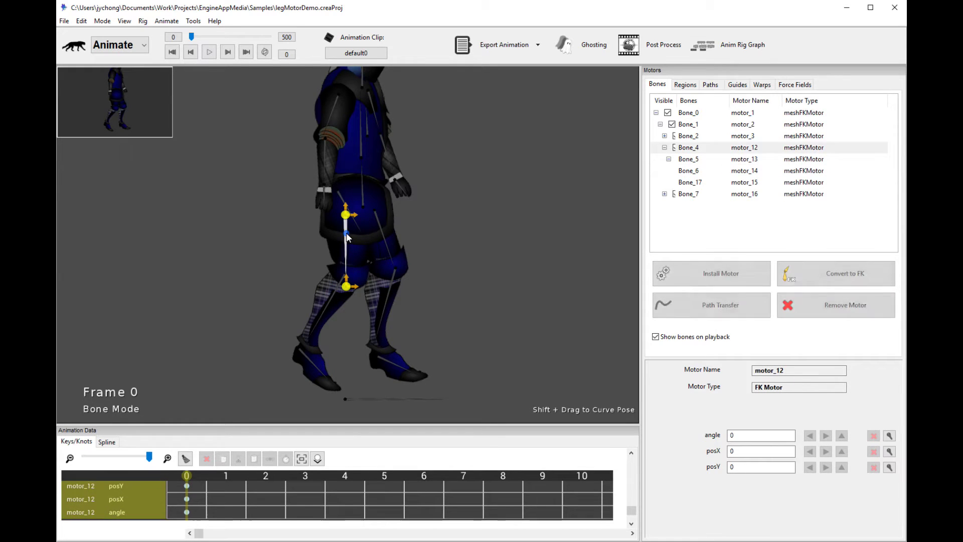
shift+click(329, 302)
shift+click(320, 366)
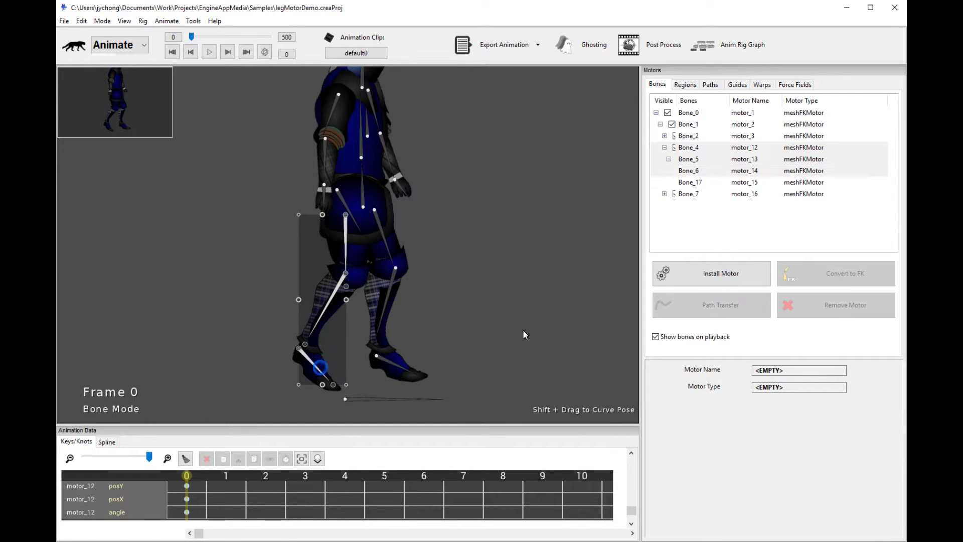
- Install a Leg Motor on the three selected leg bones
click(692, 285)
scroll(558, 249, down, 1)
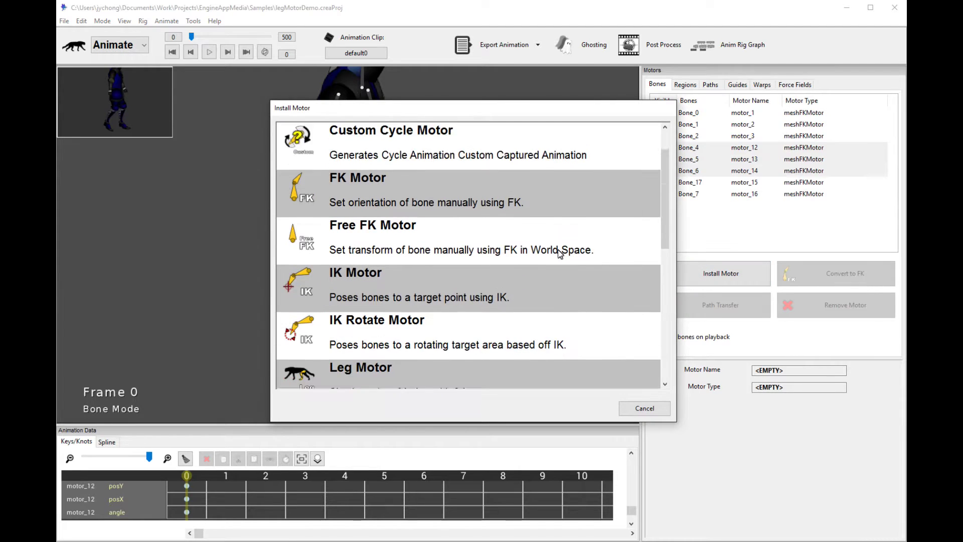
scroll(558, 248, down, 1)
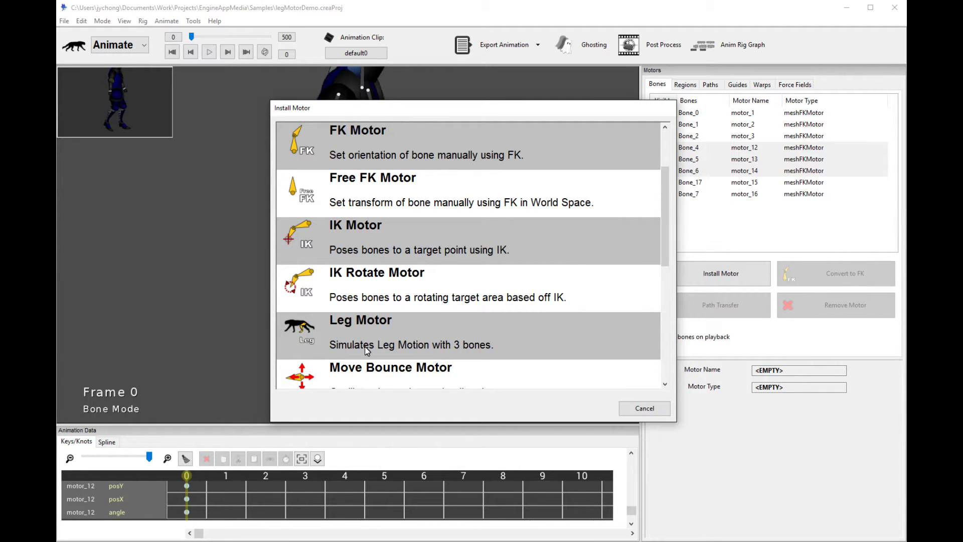
click(460, 346)
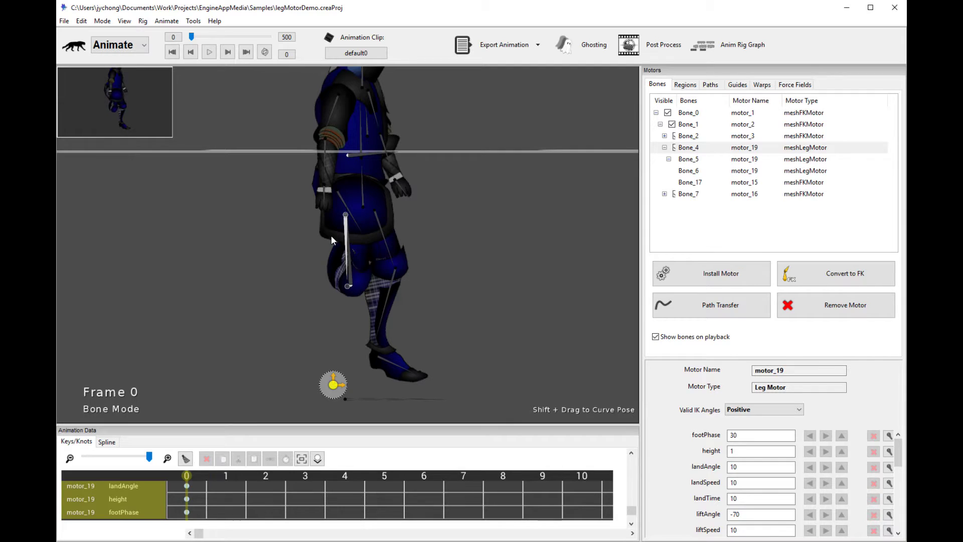
- Set the leg motor's smartGroundY to -14
scroll(508, 221, down, 3)
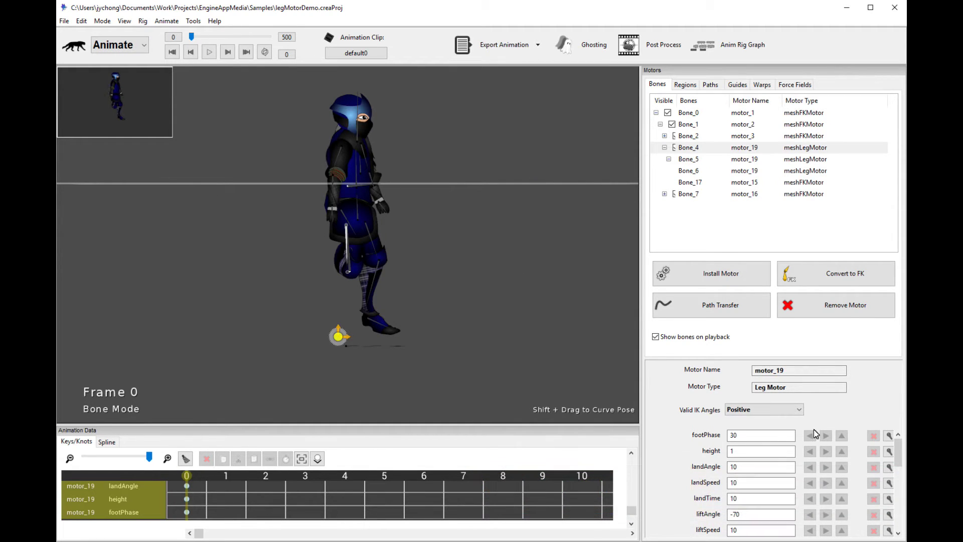
drag(898, 451, 893, 505)
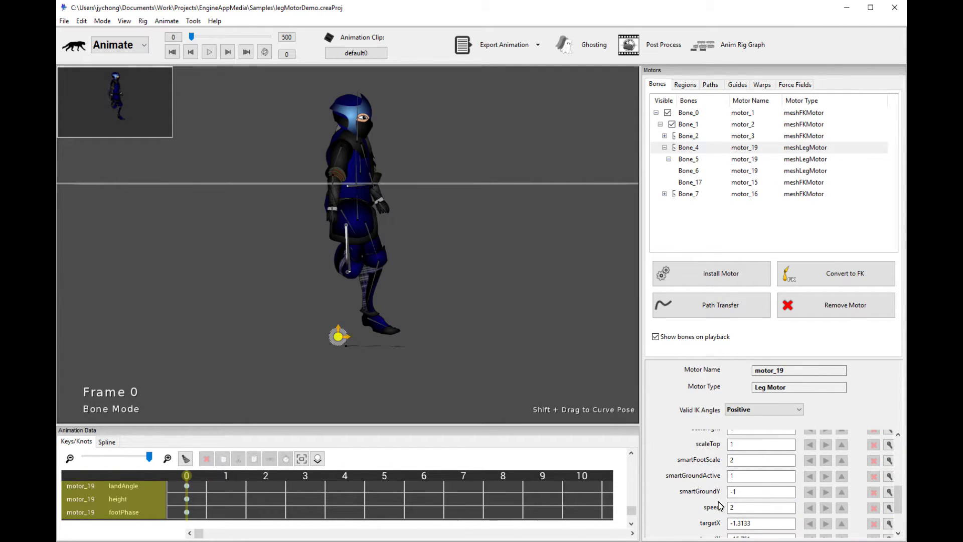
click(745, 495)
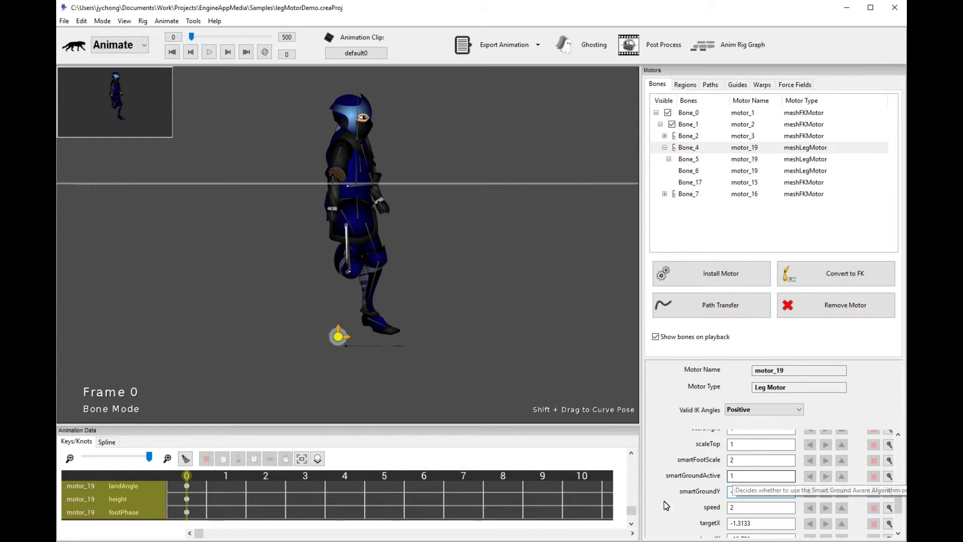
text(-14)
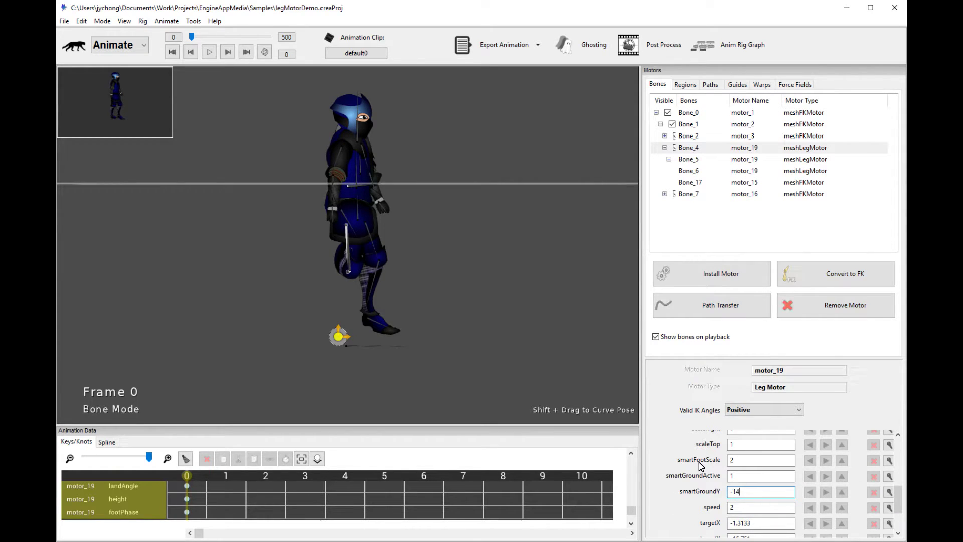
key(Return)
- Drag the foot target up onto the floor line
scroll(767, 462, up, 1)
scroll(305, 348, up, 3)
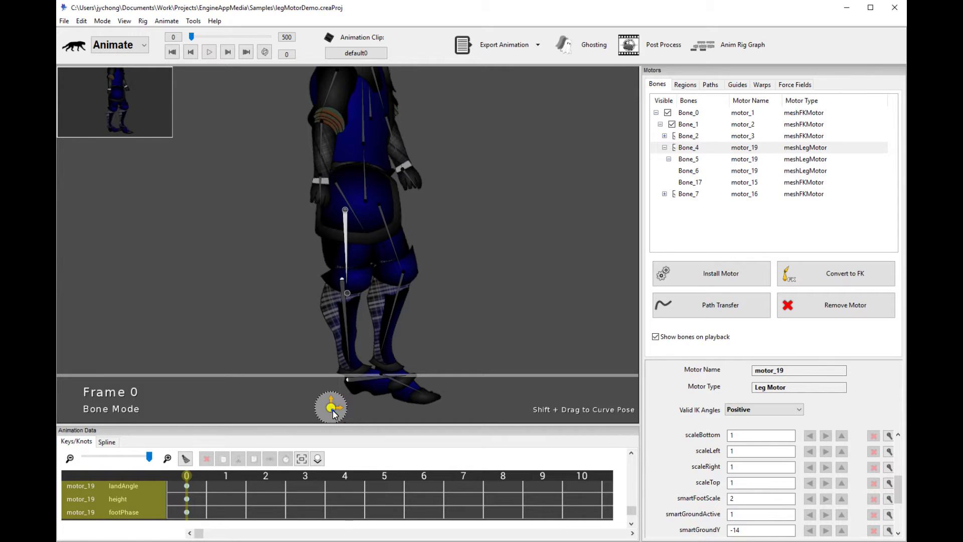
drag(333, 414, 327, 375)
- Set motor_19's Valid IK Angles to Negative to flip the knee, then preview the walk
click(747, 410)
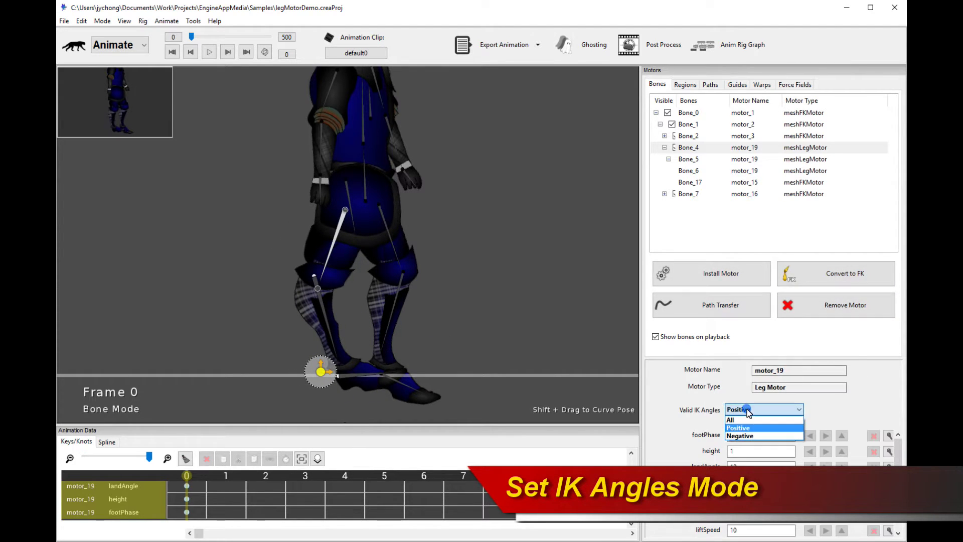
click(749, 435)
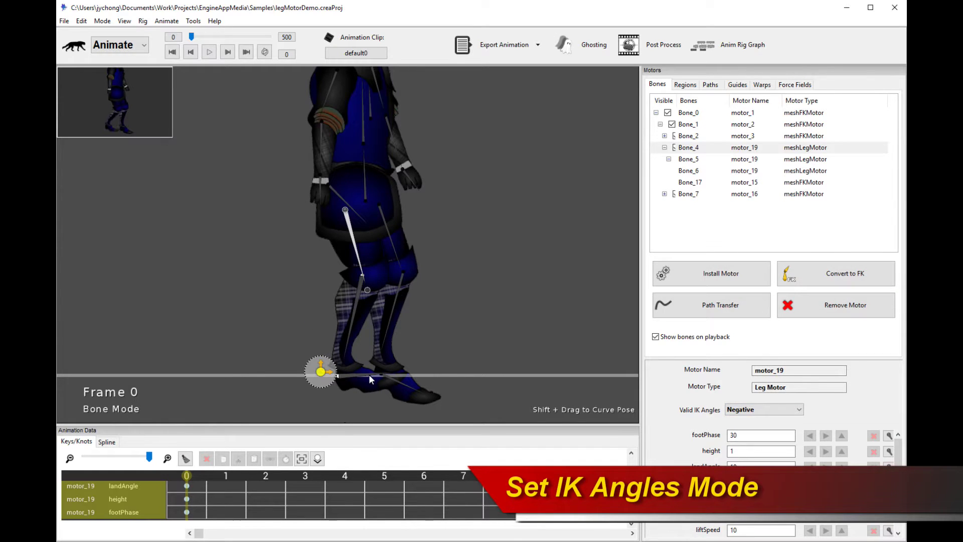
key(space)
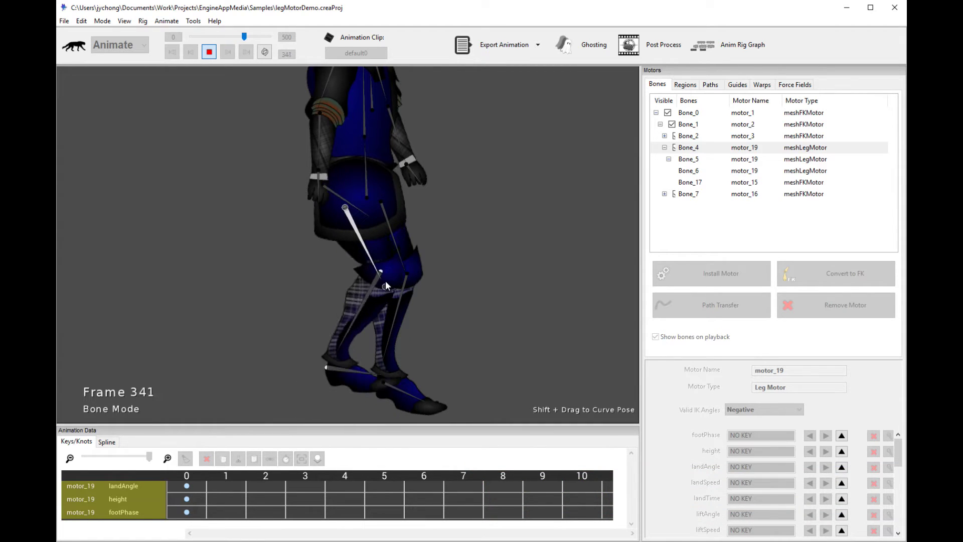
key(space)
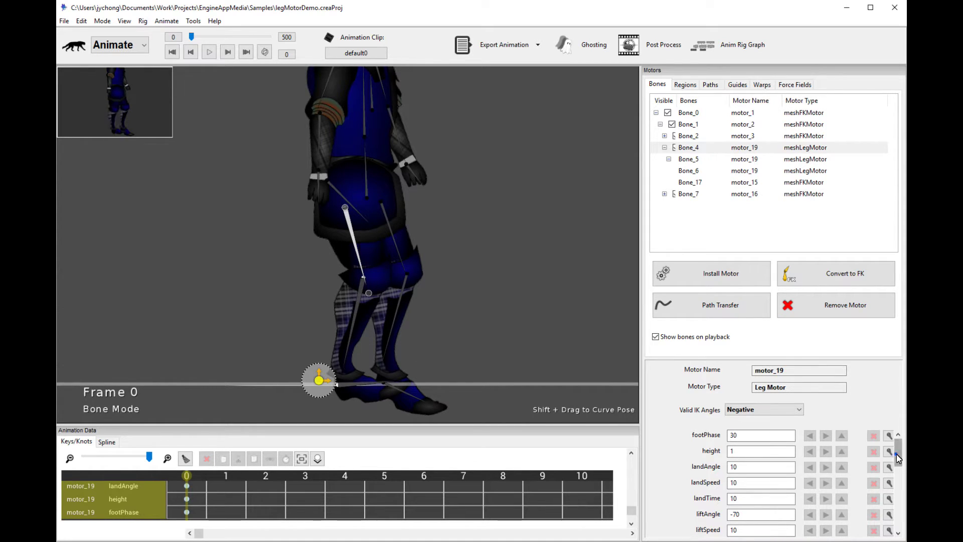
- Set the leg motor's width to 5 and preview the walk
drag(898, 454, 896, 509)
scroll(895, 504, down, 2)
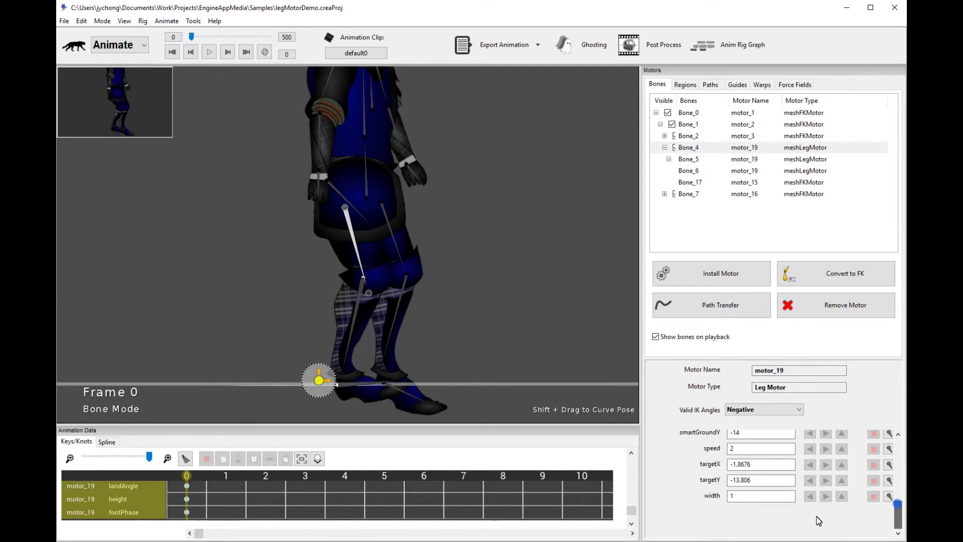
click(777, 498)
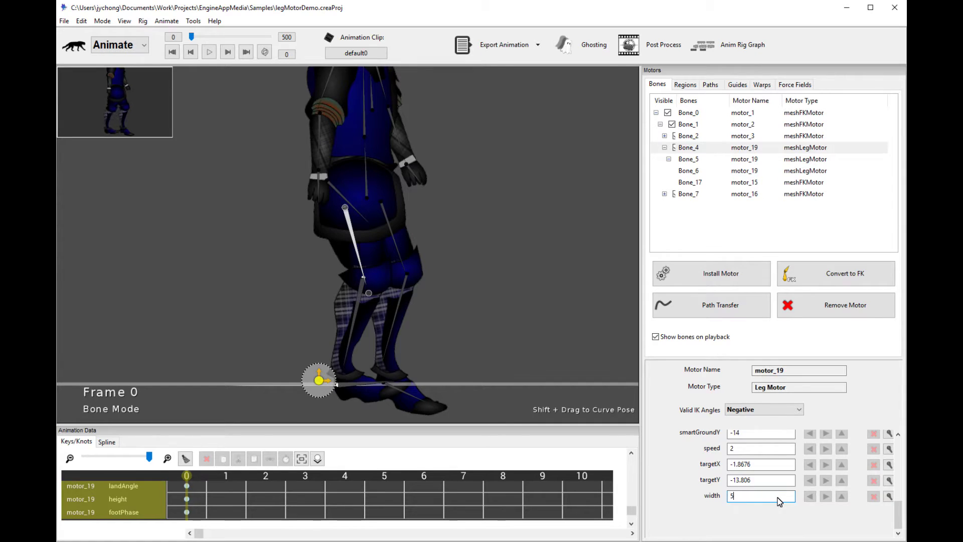
text(5)
key(Return)
key(space)
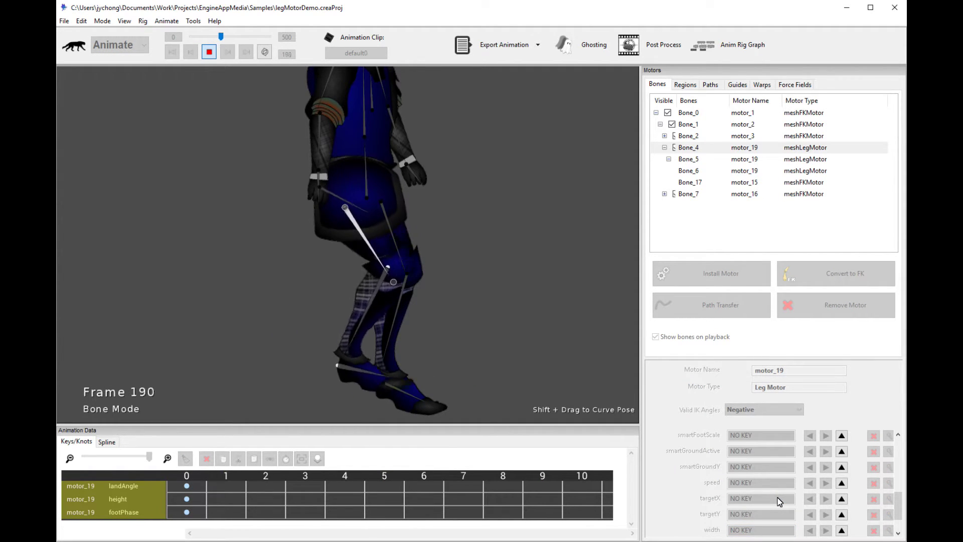
key(space)
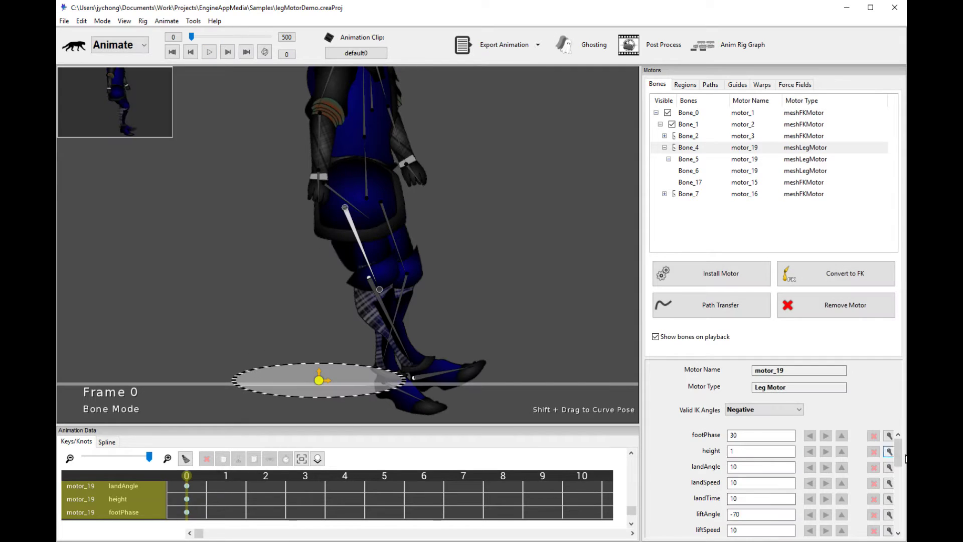
- Edit the width again, entering 3, and replay the walk
scroll(898, 458, down, 5)
click(748, 506)
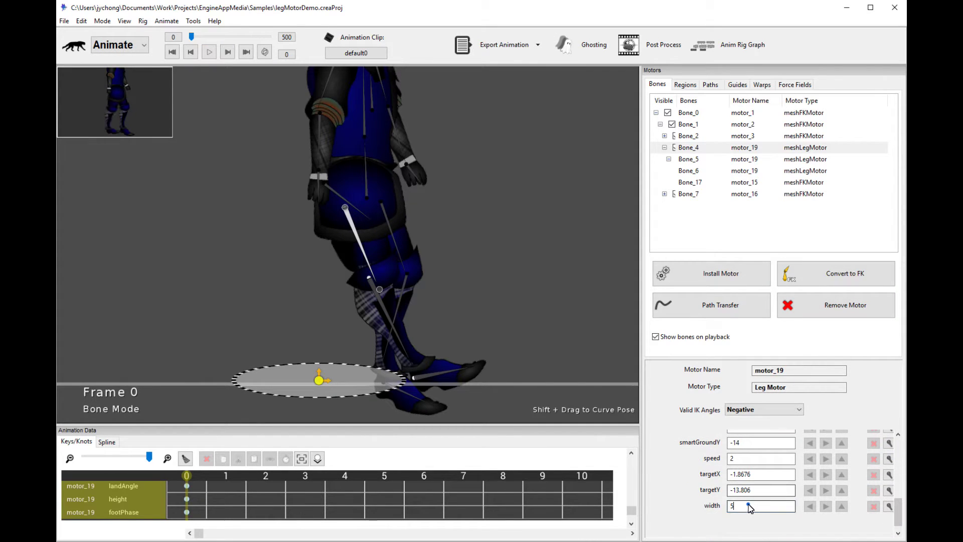
text(3)
key(Return)
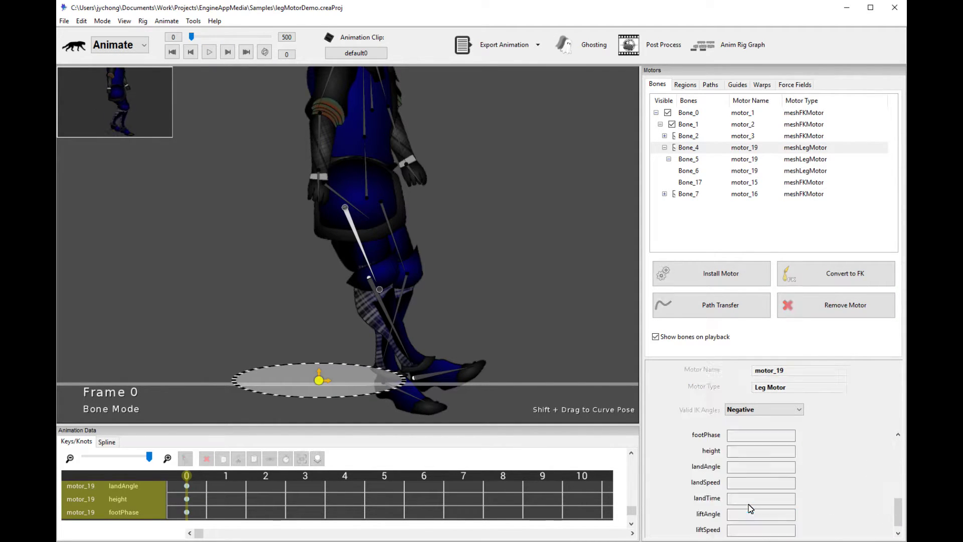
key(space)
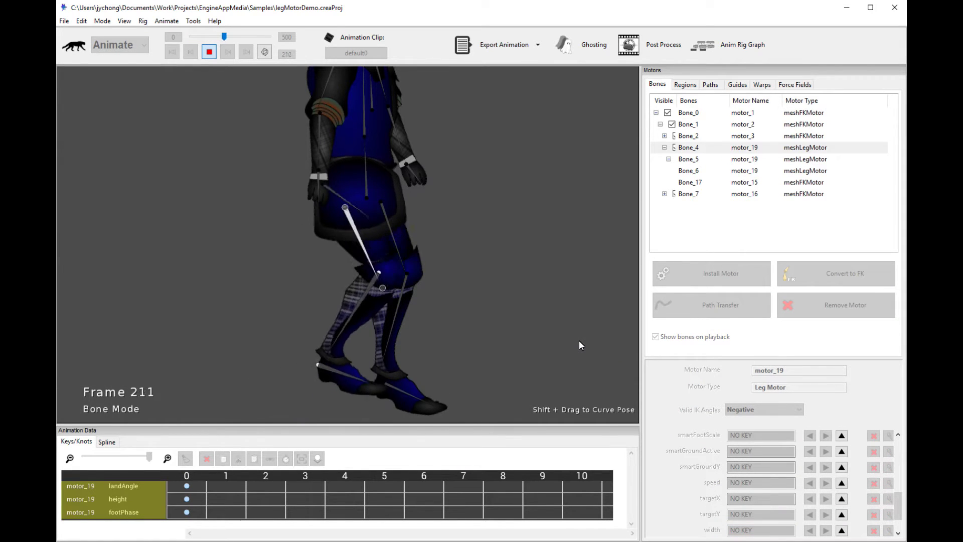
key(space)
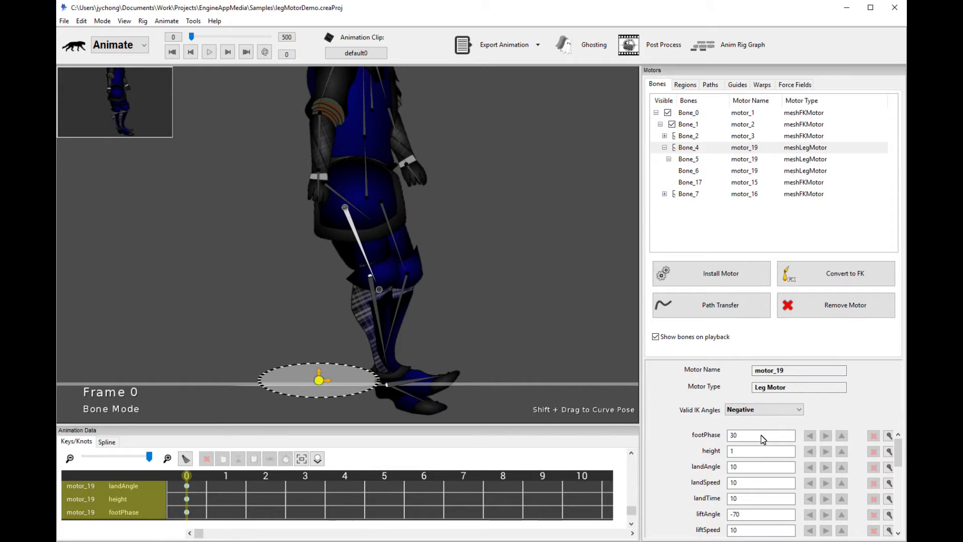
- Change smartGroundY to -13 and preview the walk
drag(900, 454, 893, 489)
click(757, 510)
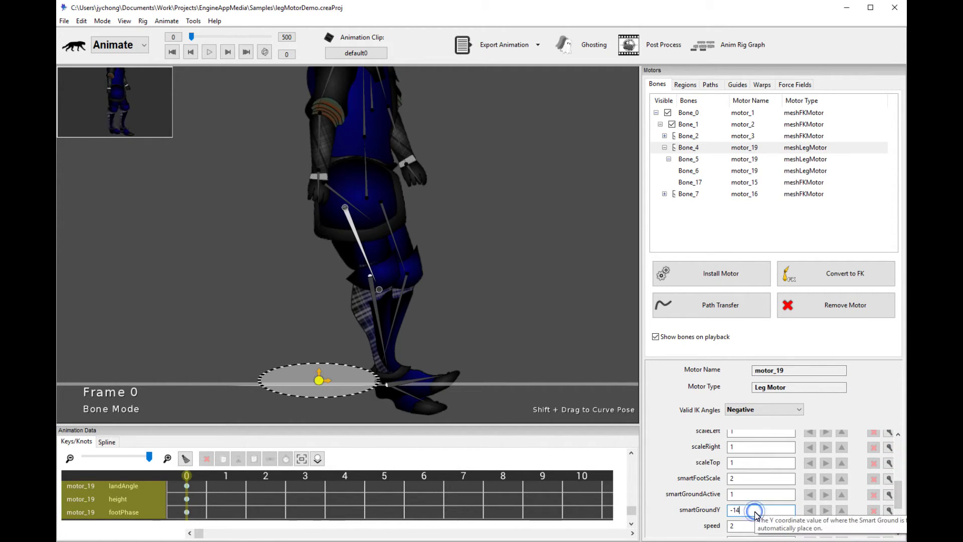
key(BackSpace)
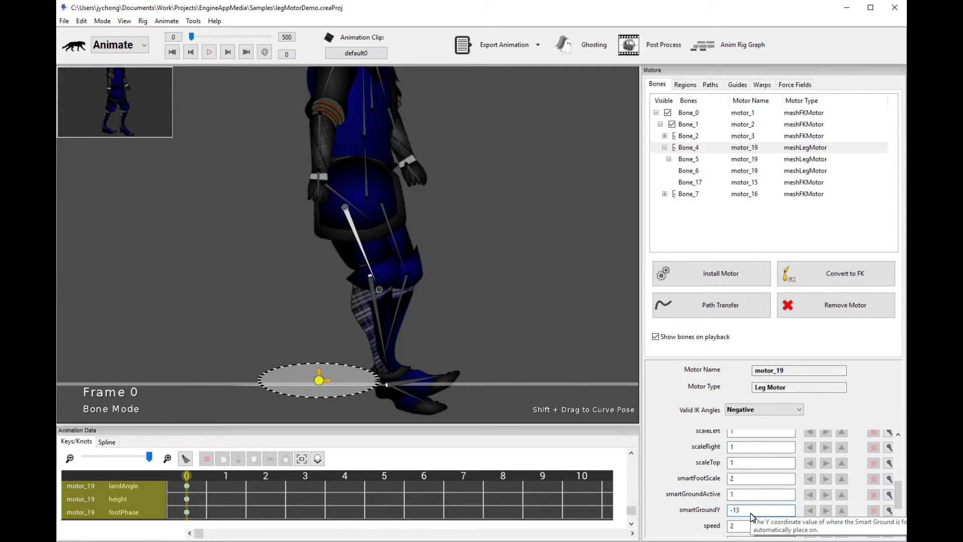
key(Return)
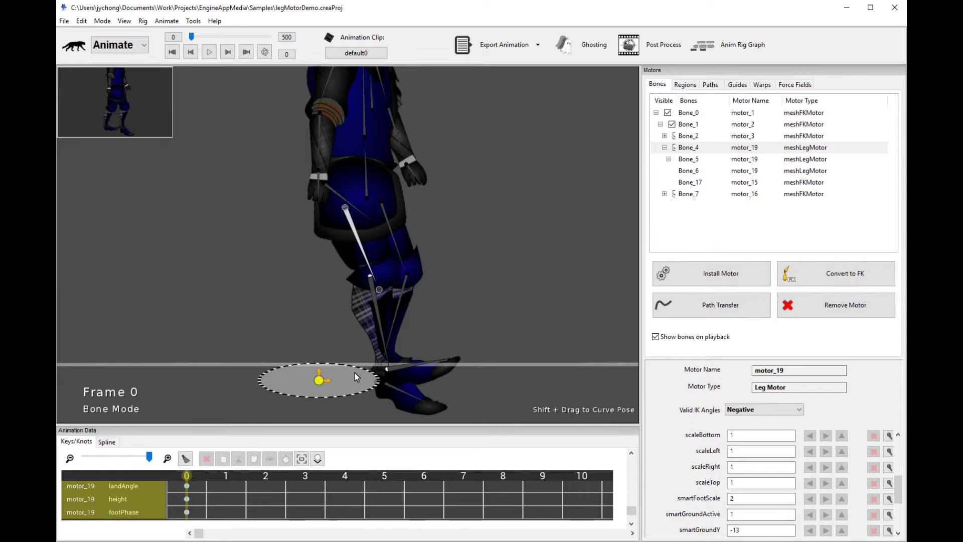
key(space)
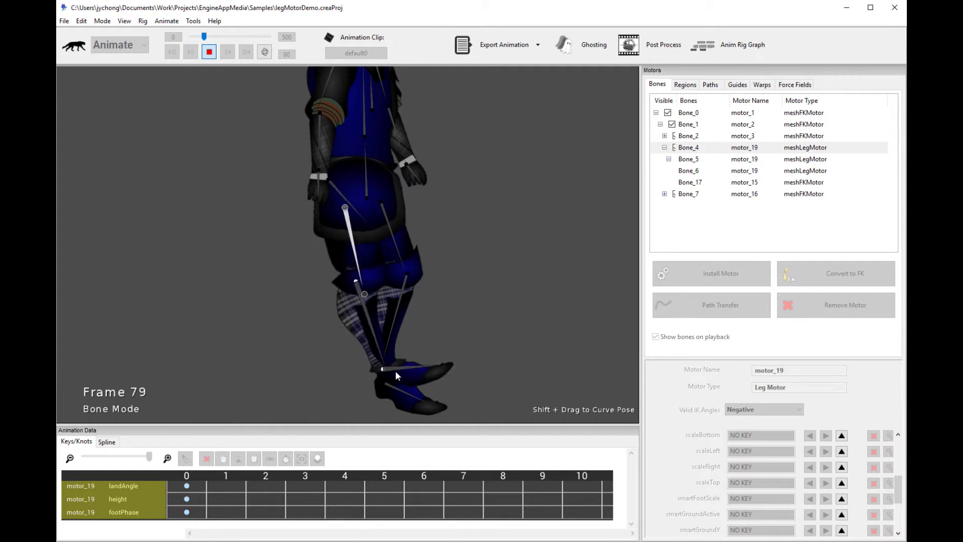
key(space)
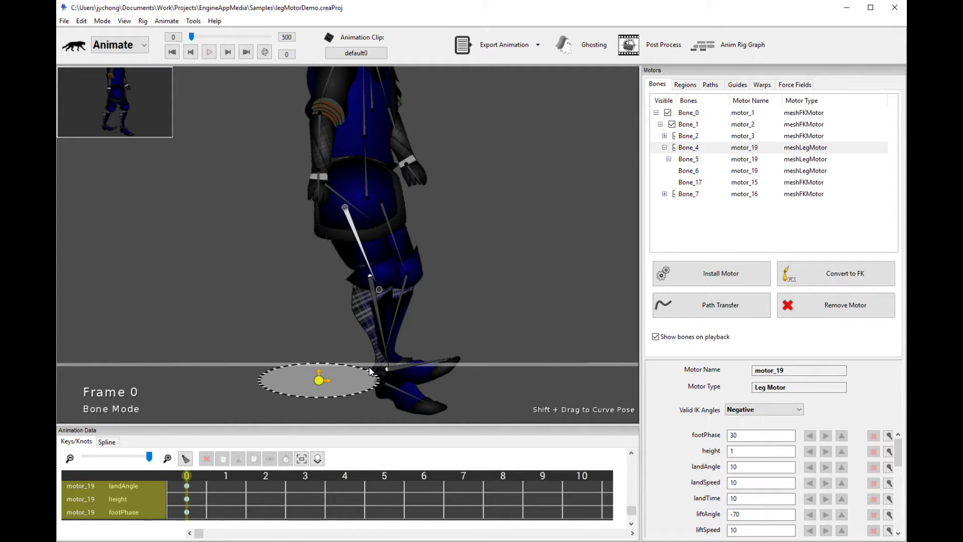
- Set smartGroundY back and replay the walk with the updated value
drag(898, 448, 898, 496)
click(771, 505)
key(BackSpace)
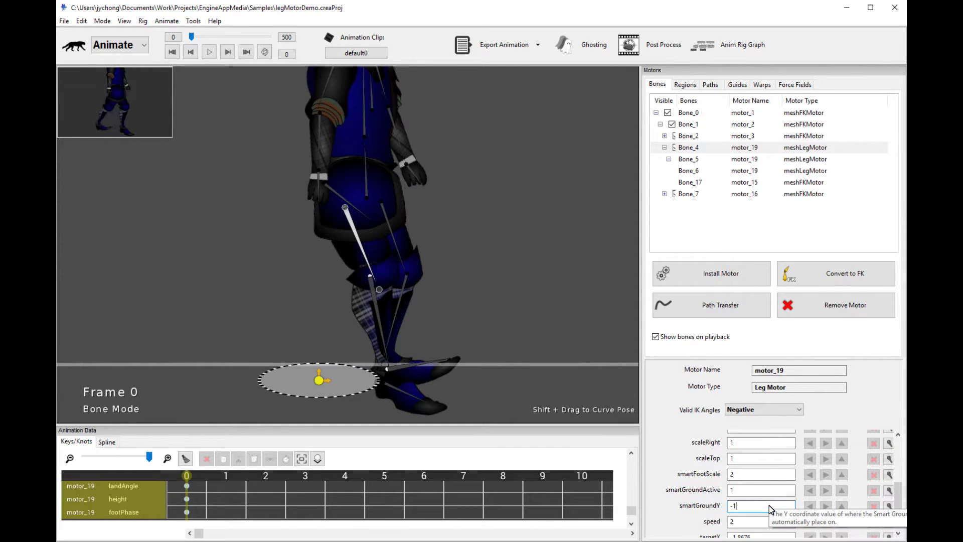
key(Return)
key(space)
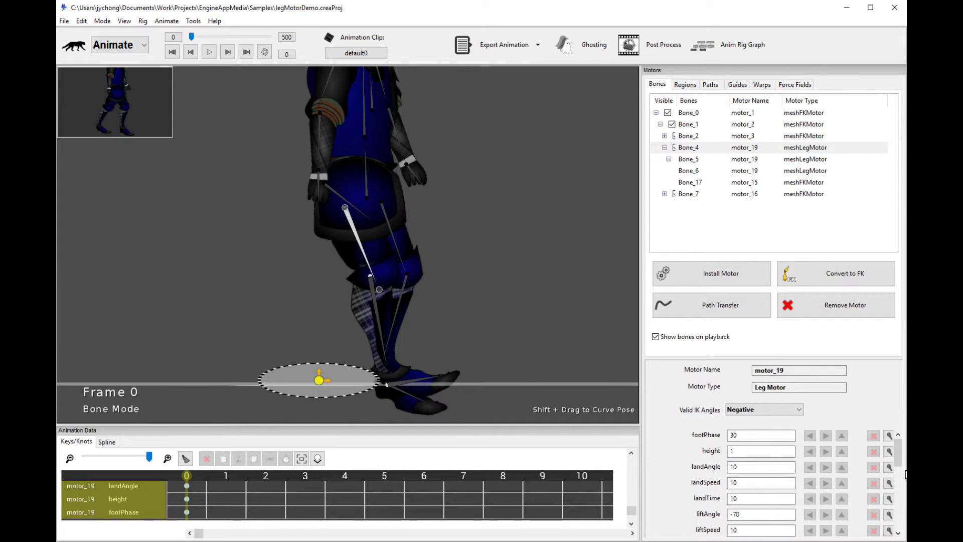
- Change motor_19's scaleTop to 1.5, then play and stop the walk preview
drag(900, 471, 901, 508)
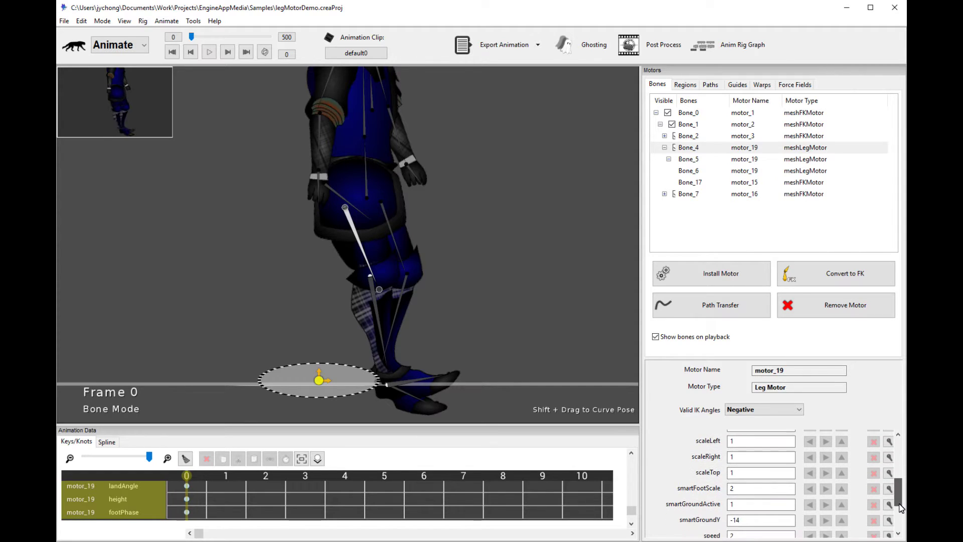
click(743, 473)
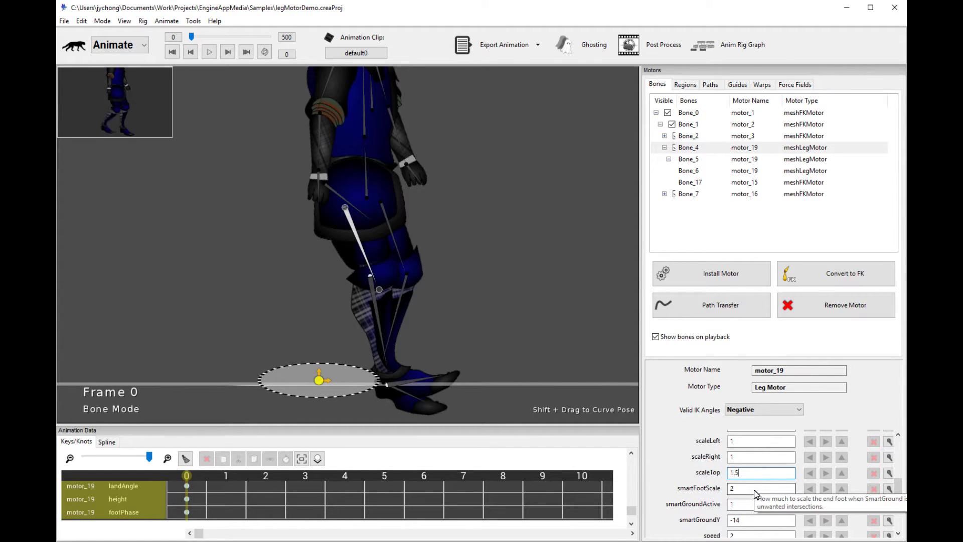
key(space)
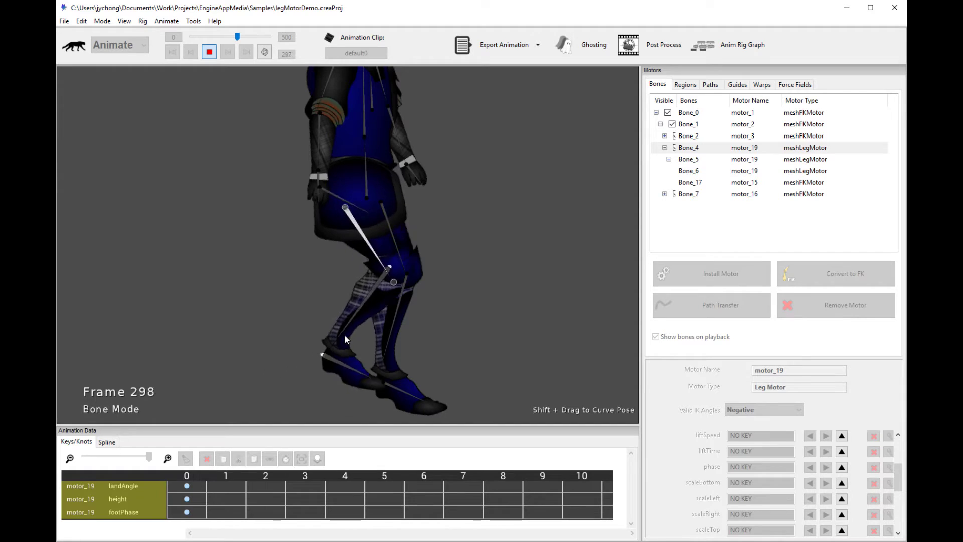
key(space)
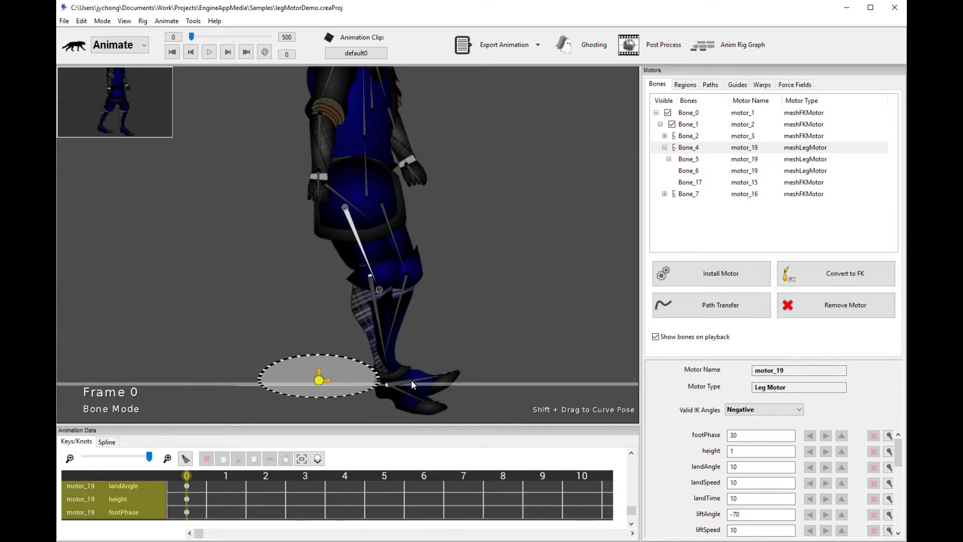
- Review the foot's landAngle and liftAngle values and preview the current walk
scroll(900, 450, down, 1)
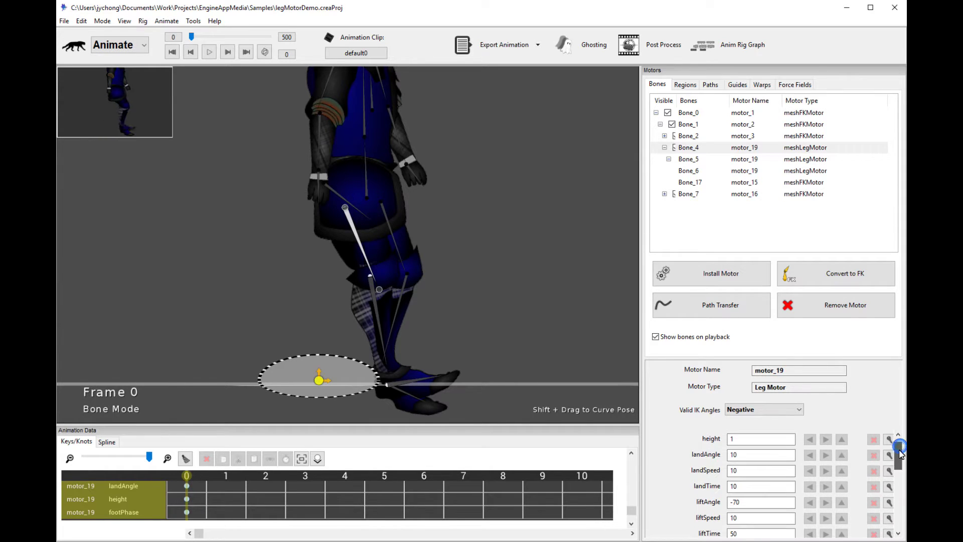
click(760, 500)
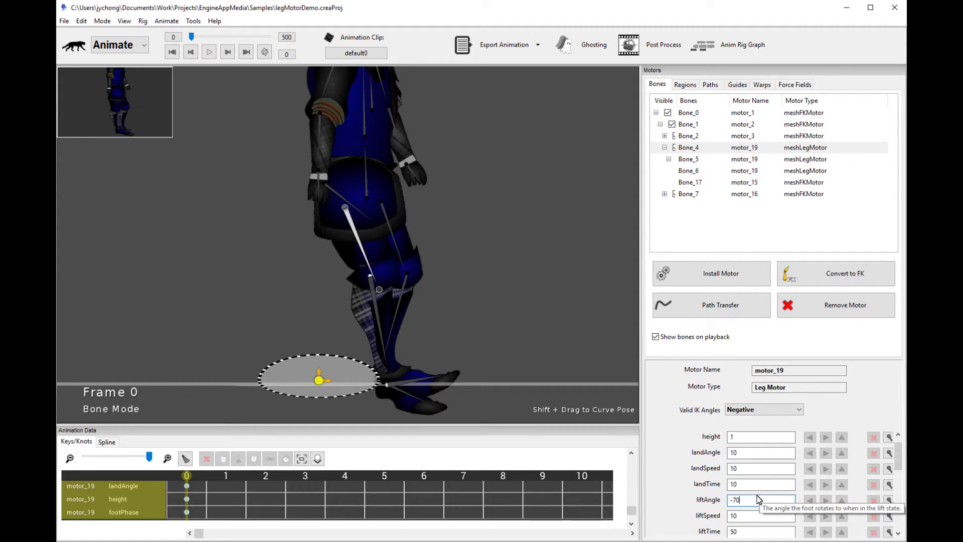
click(762, 451)
click(757, 502)
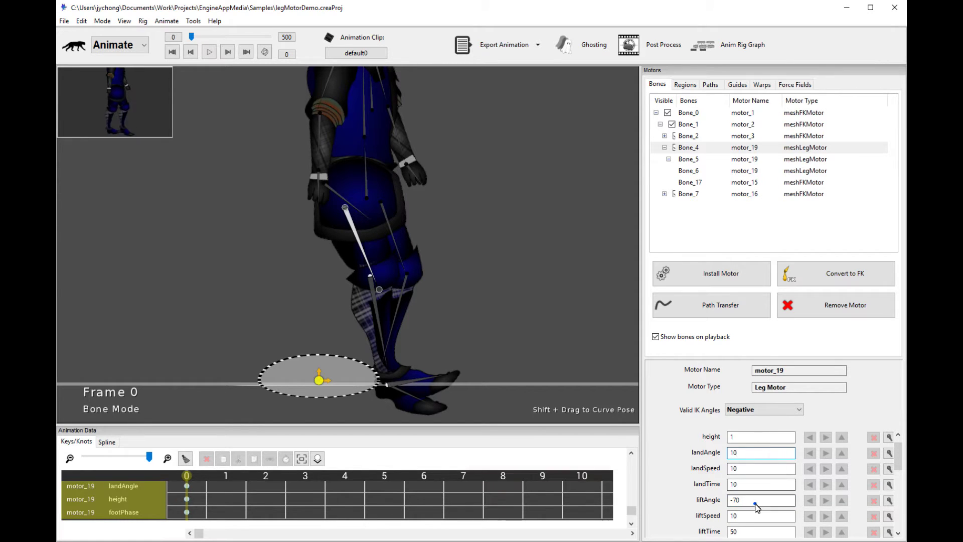
click(756, 454)
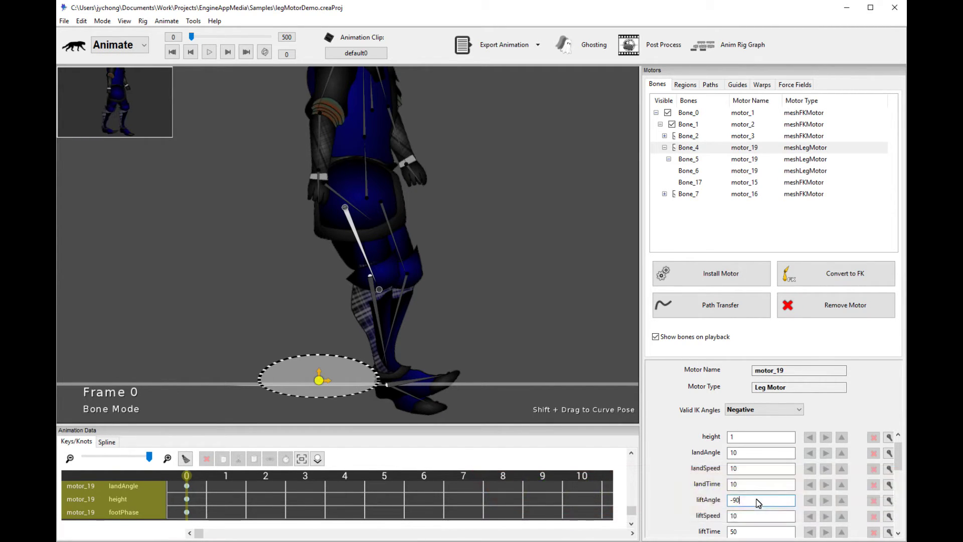
scroll(762, 482, up, 2)
key(space)
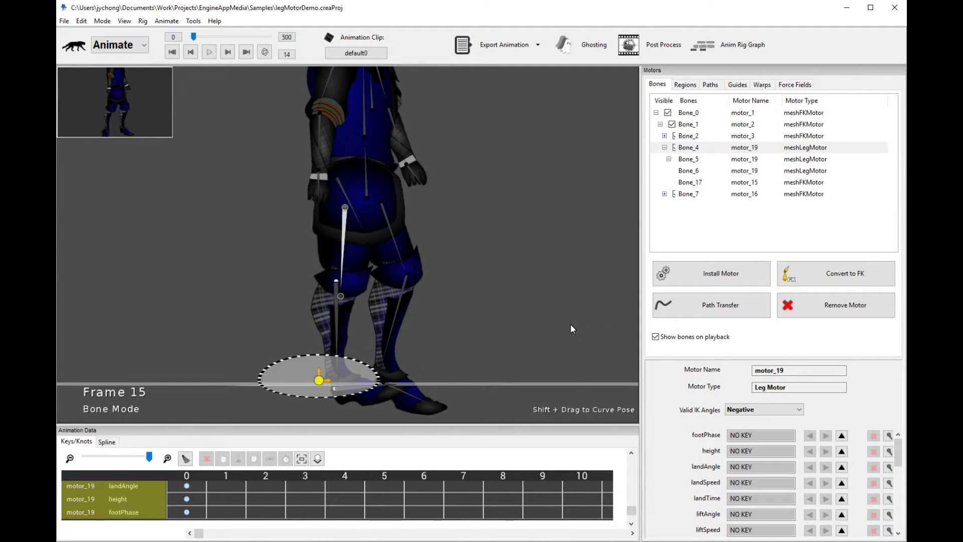
key(space)
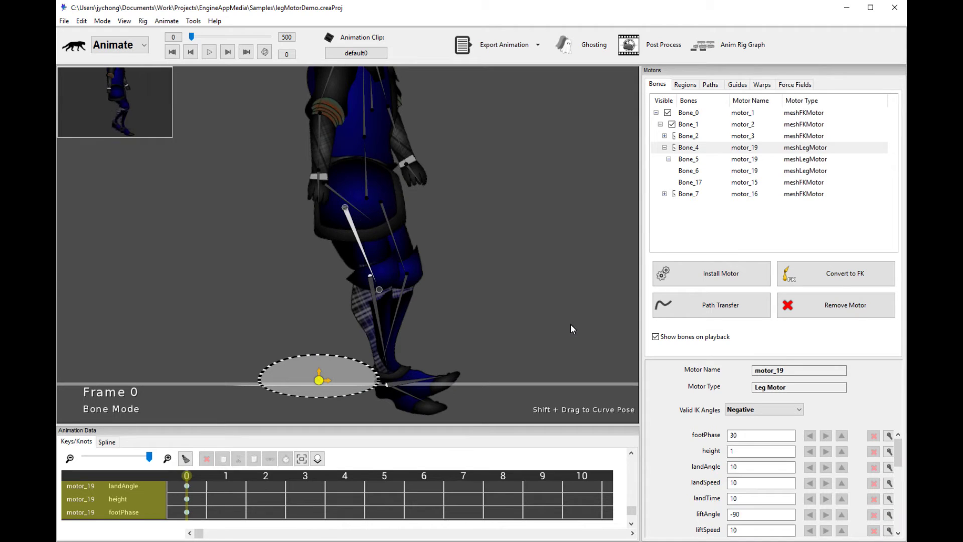
- Set motor_19's liftAngle to -80 and smartGroundY to -14.5
click(773, 515)
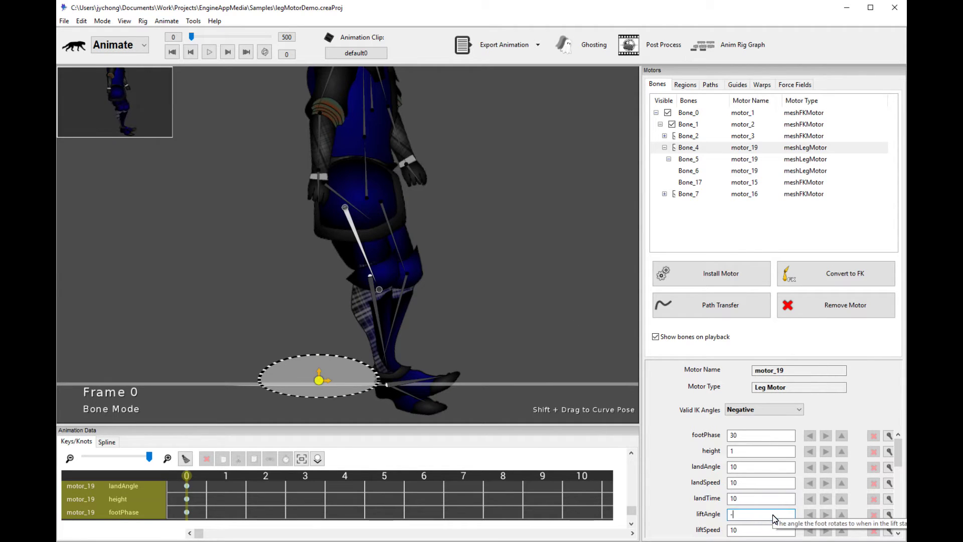
key(Return)
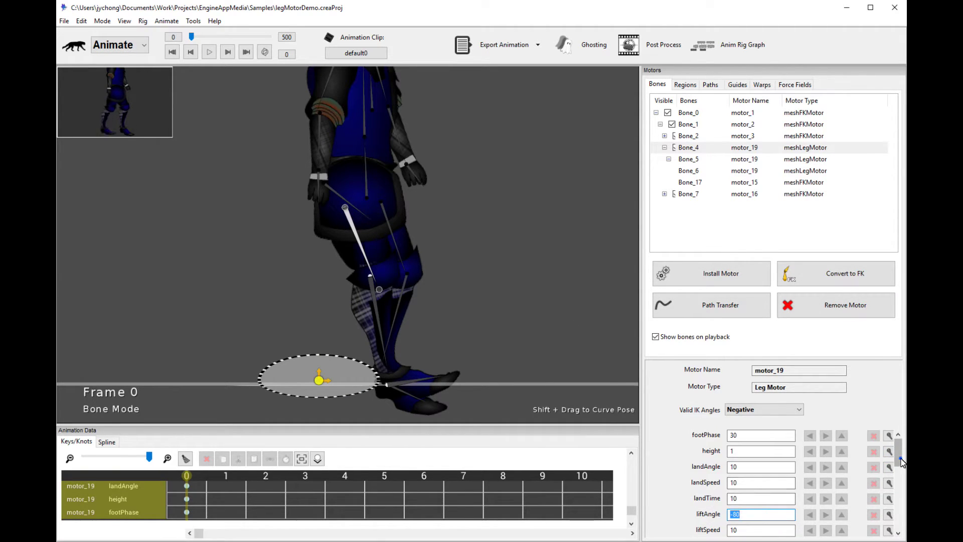
drag(901, 461, 892, 506)
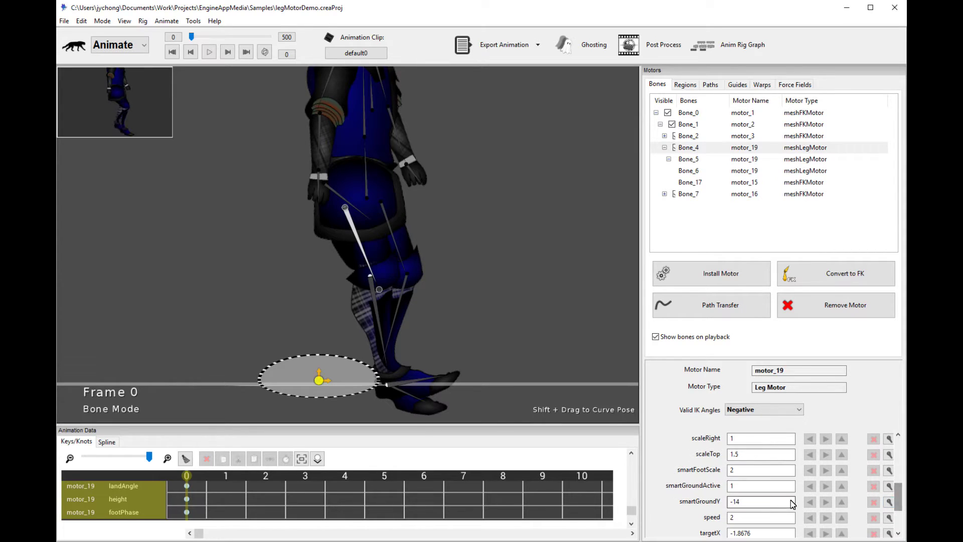
click(775, 507)
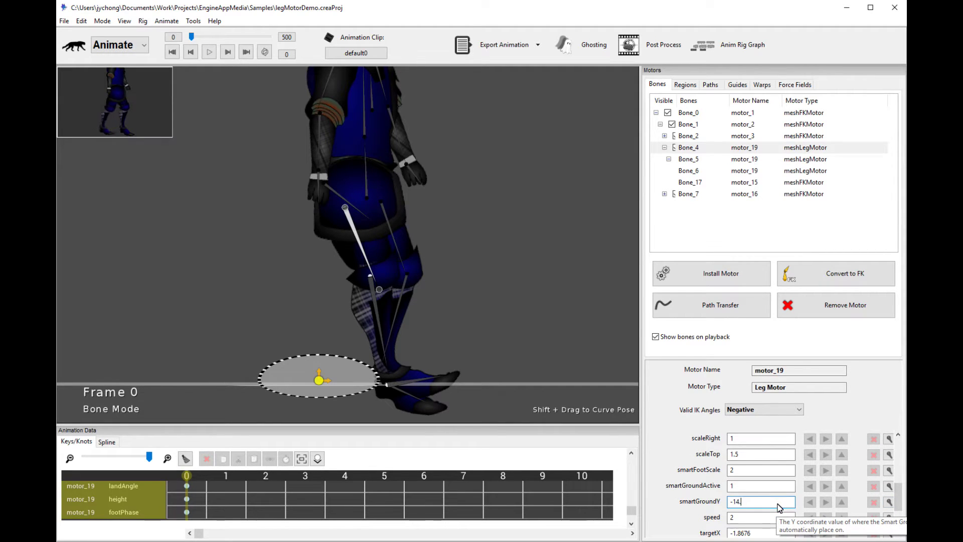
text(-14.5)
key(Return)
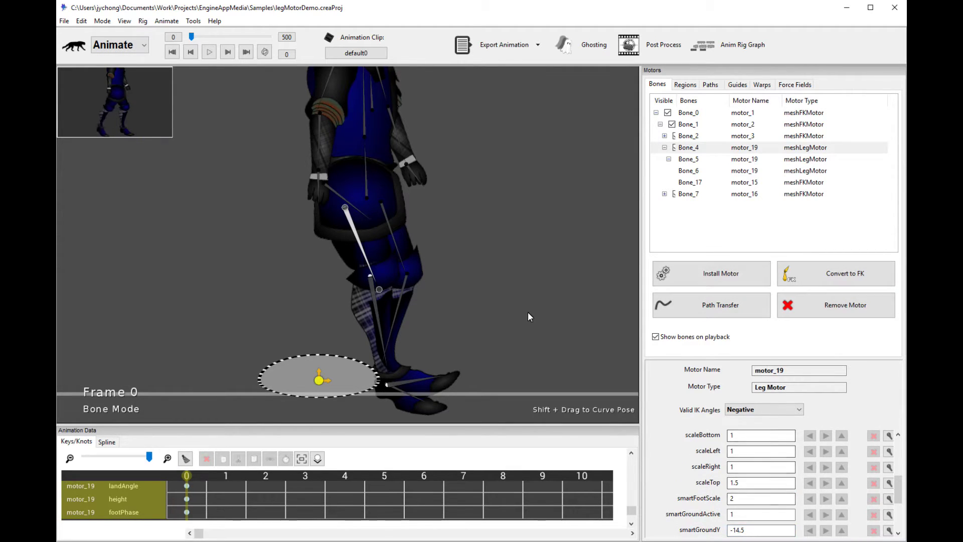
- Reselect the leg motor through its foot bone and play the walk with the new values
click(528, 312)
click(425, 379)
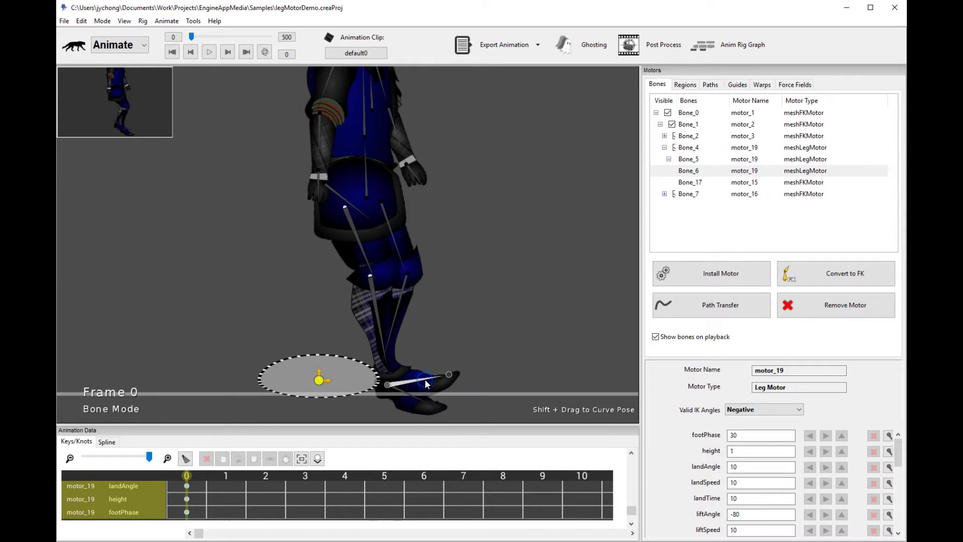
key(space)
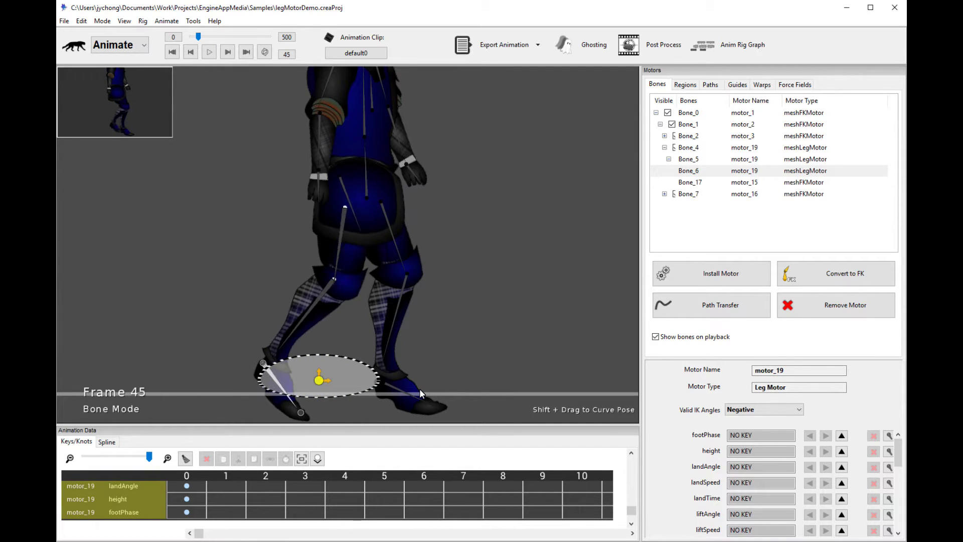
key(space)
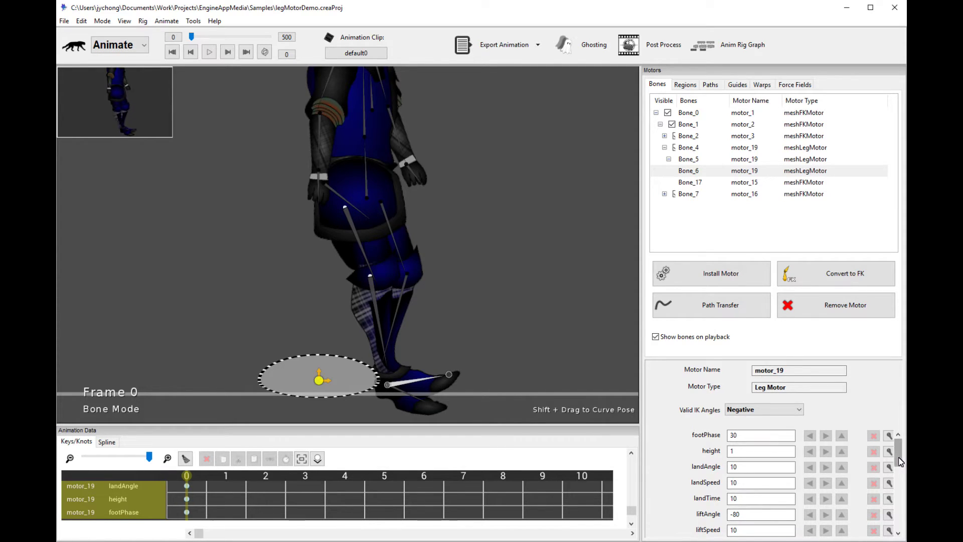
drag(898, 461, 898, 468)
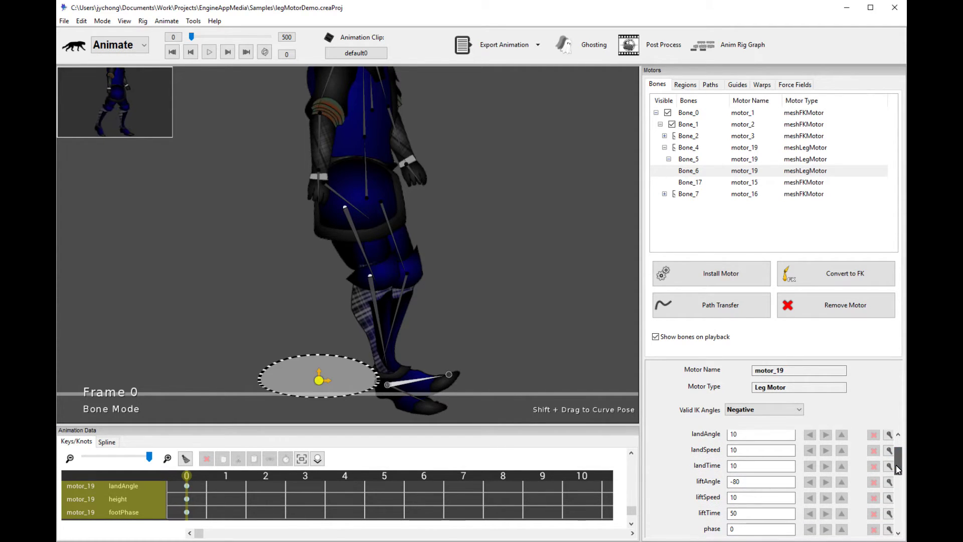
- Raise motor_19's landAngle to 20 and replay the walk to check the foot landing
double_click(762, 437)
text(1)
text(0)
key(Return)
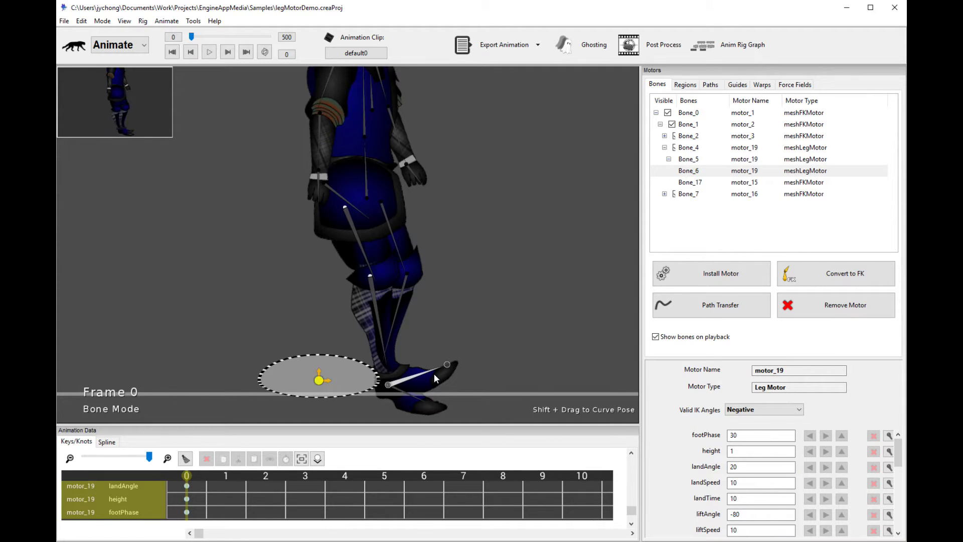
key(space)
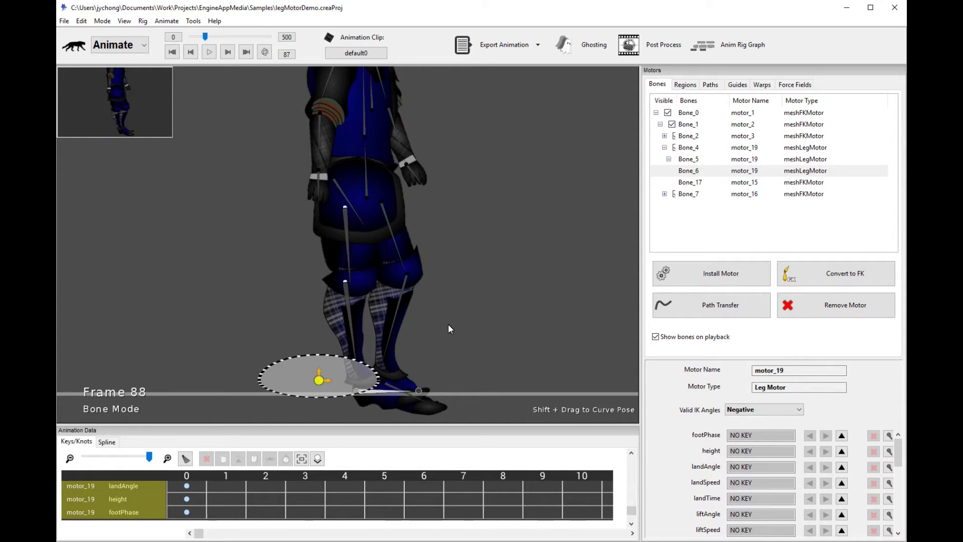
key(space)
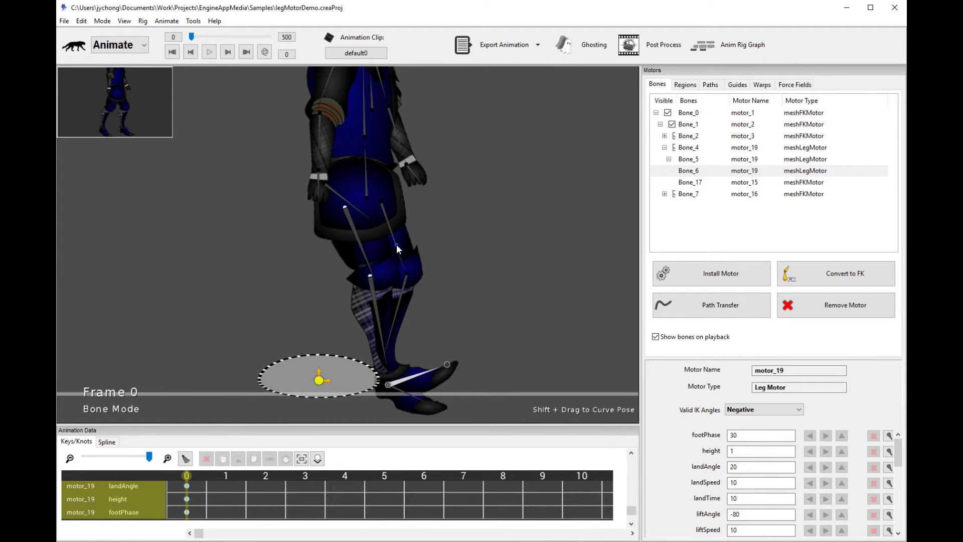
- Try installing a Leg Motor on the second leg's thigh, shin and foot, dismissing the not-a-chain error
click(775, 114)
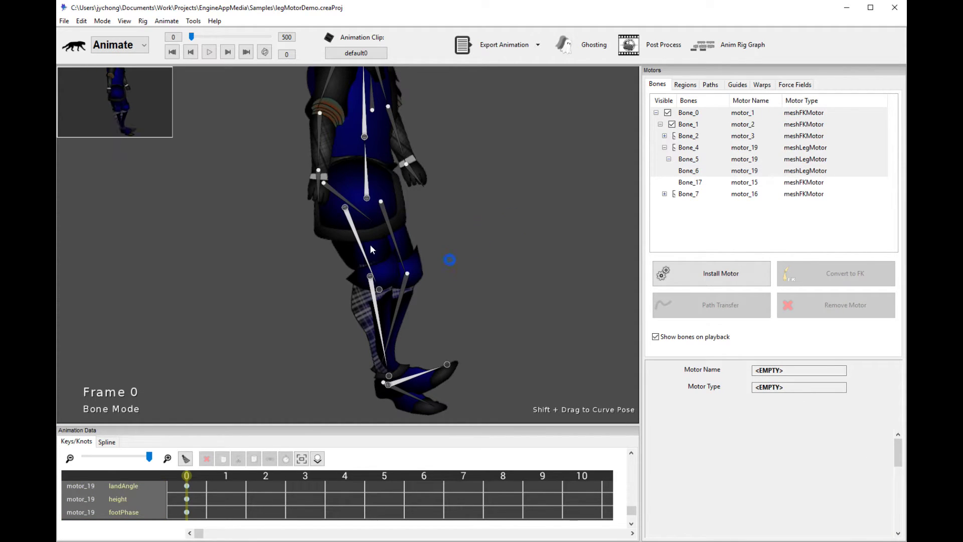
click(393, 235)
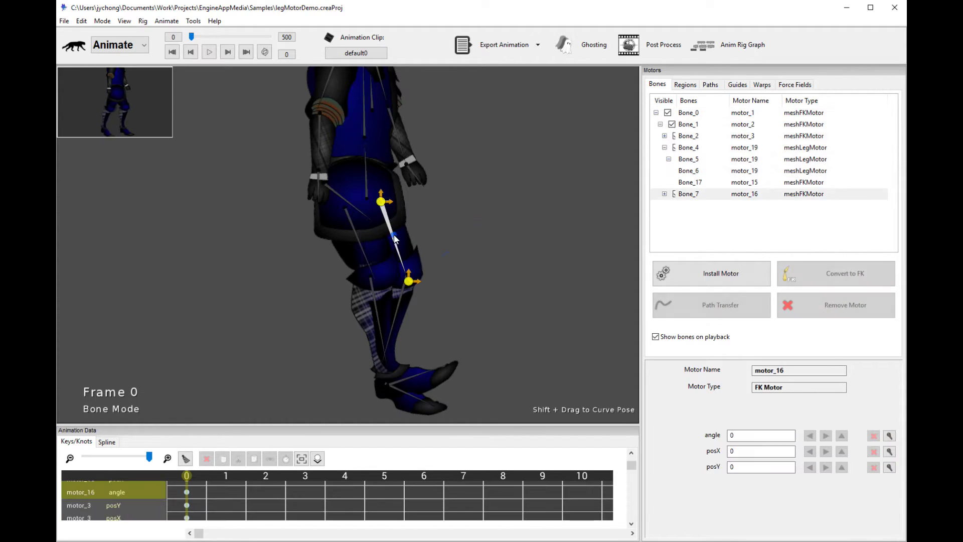
ctrl+click(399, 306)
ctrl+click(427, 372)
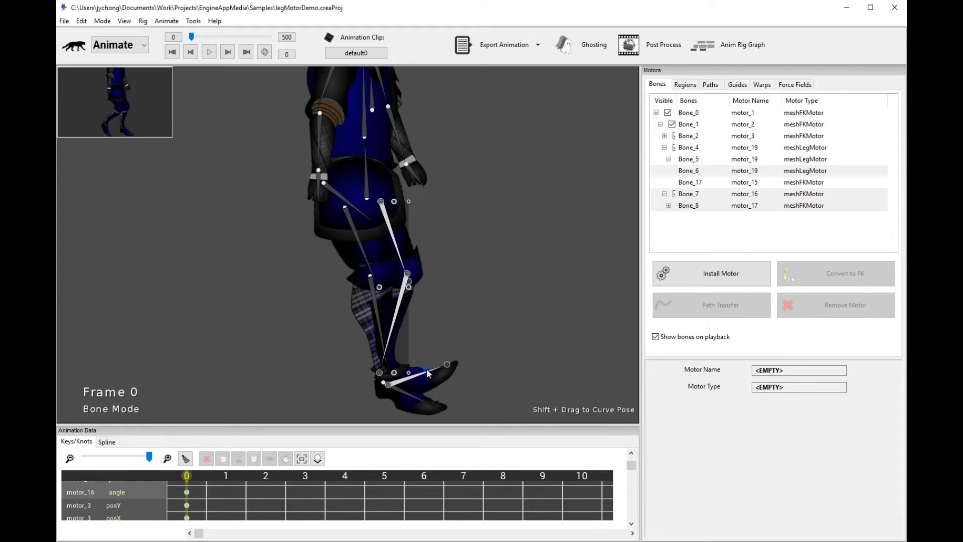
click(689, 283)
scroll(493, 318, down, 3)
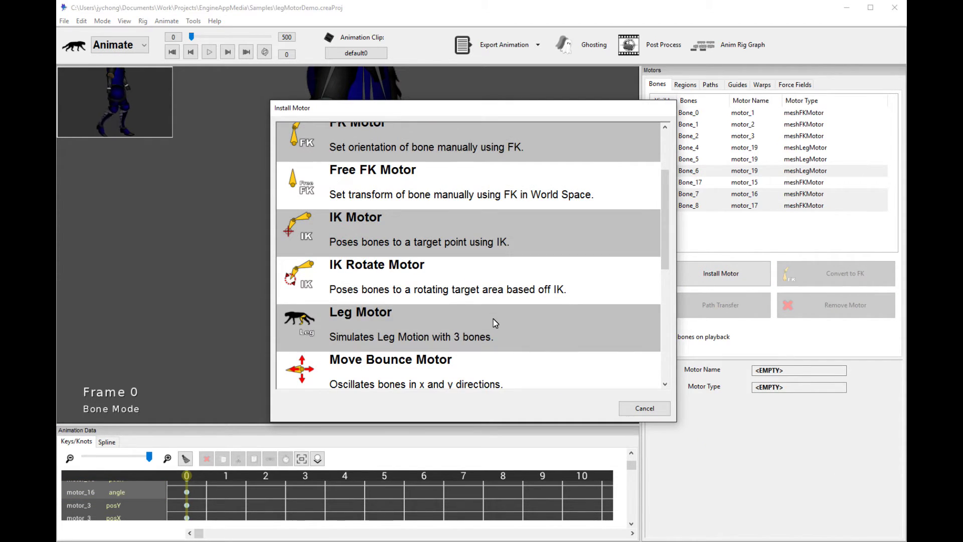
click(492, 318)
click(591, 269)
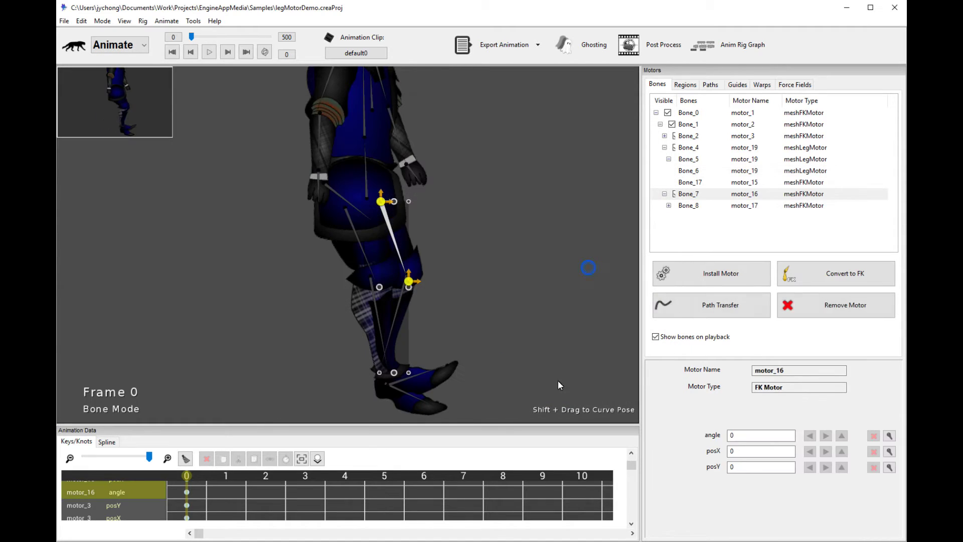
- Select Bone_7 through Bone_9 as one chain and install a Leg Motor on them
click(431, 369)
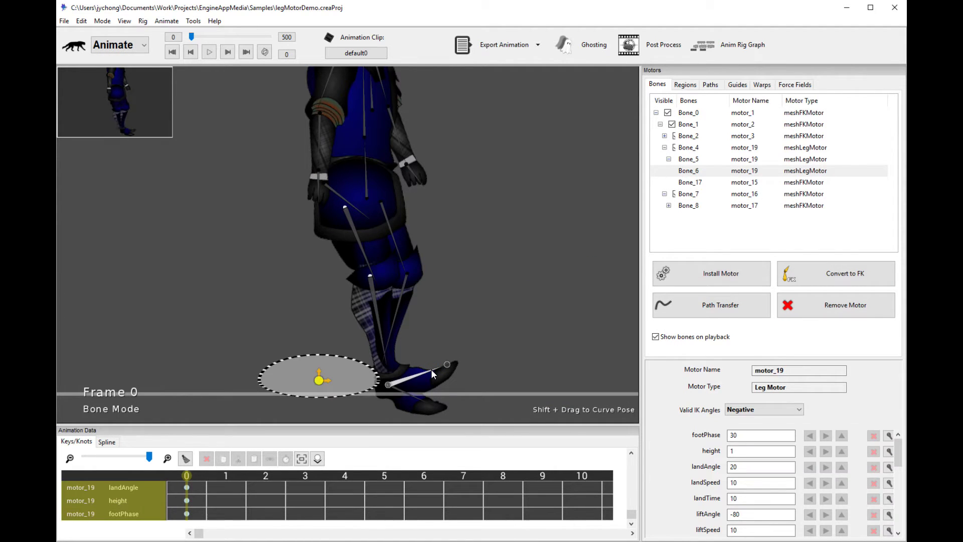
click(446, 306)
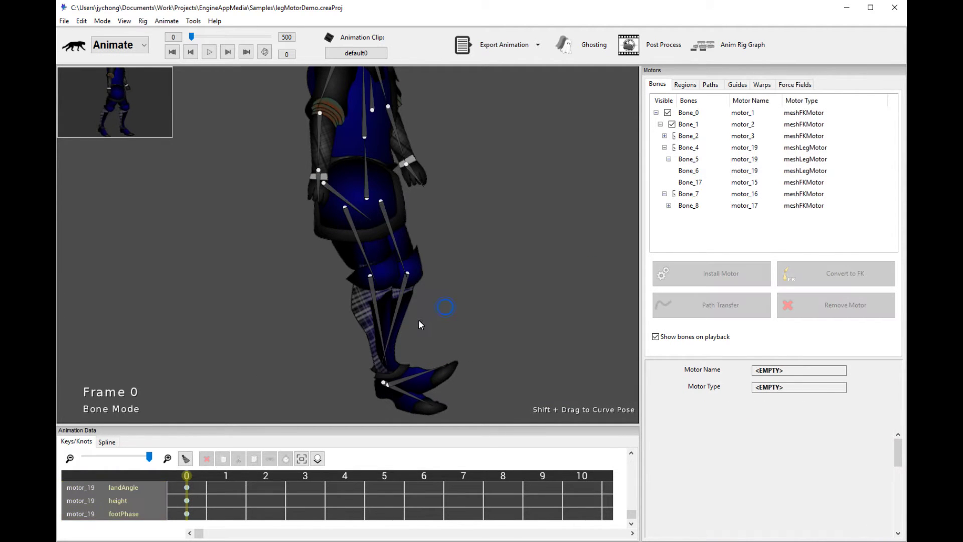
click(401, 245)
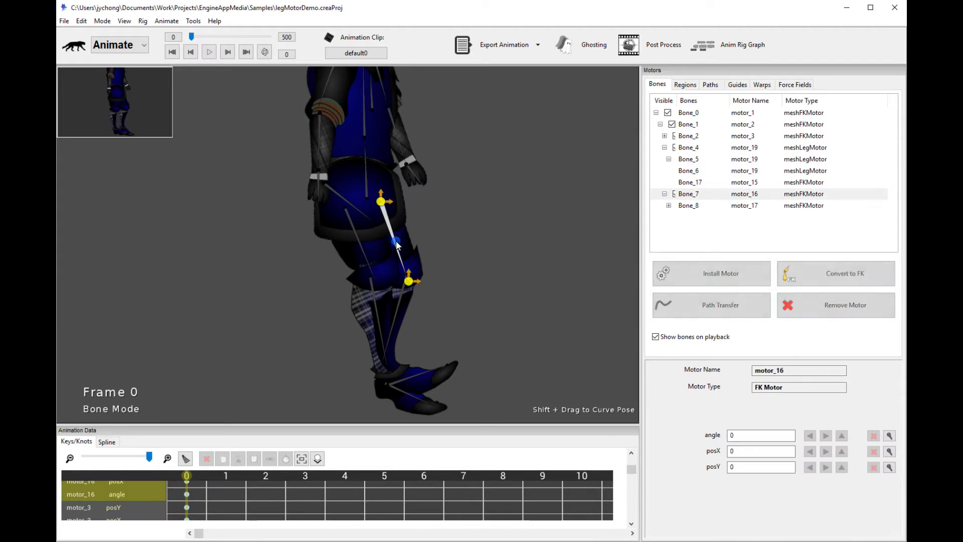
click(668, 205)
shift+click(753, 217)
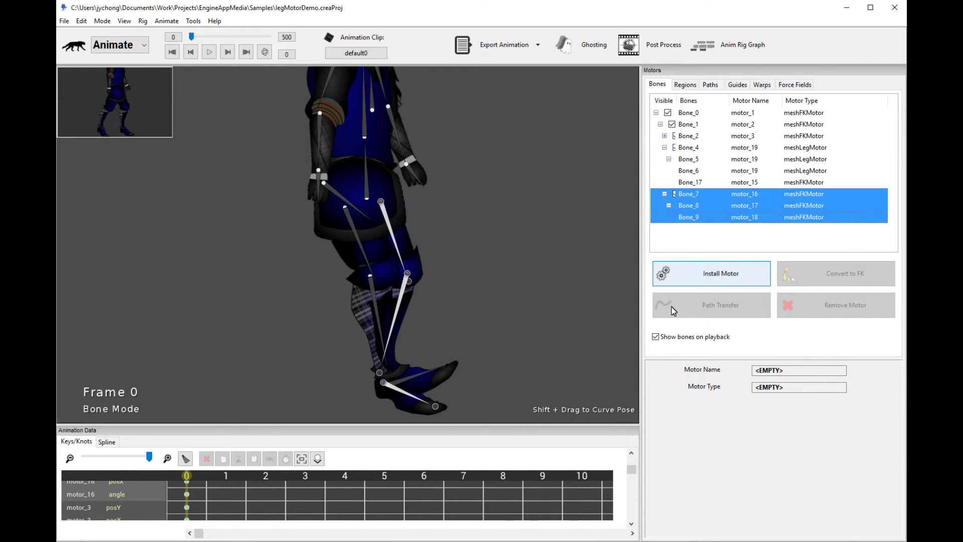
click(720, 273)
scroll(547, 326, down, 2)
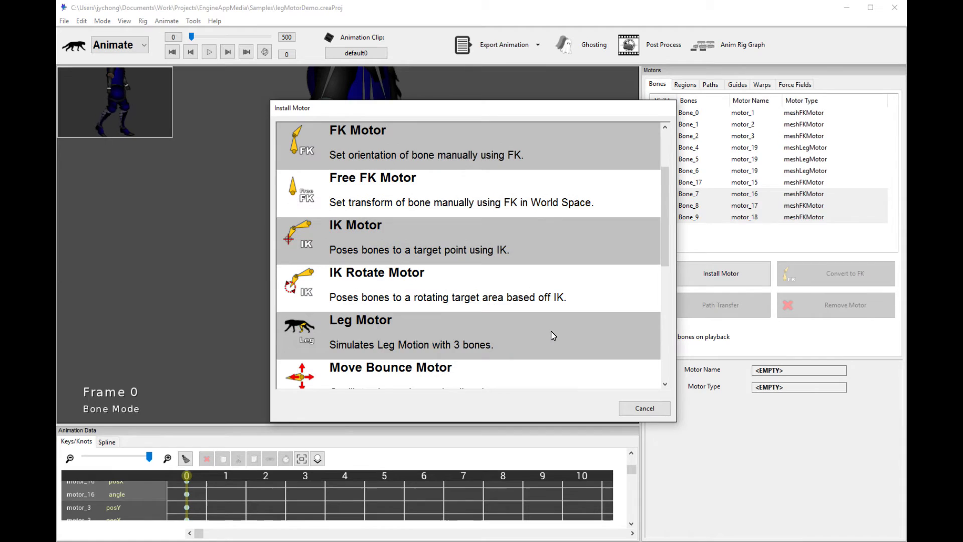
click(552, 334)
click(465, 305)
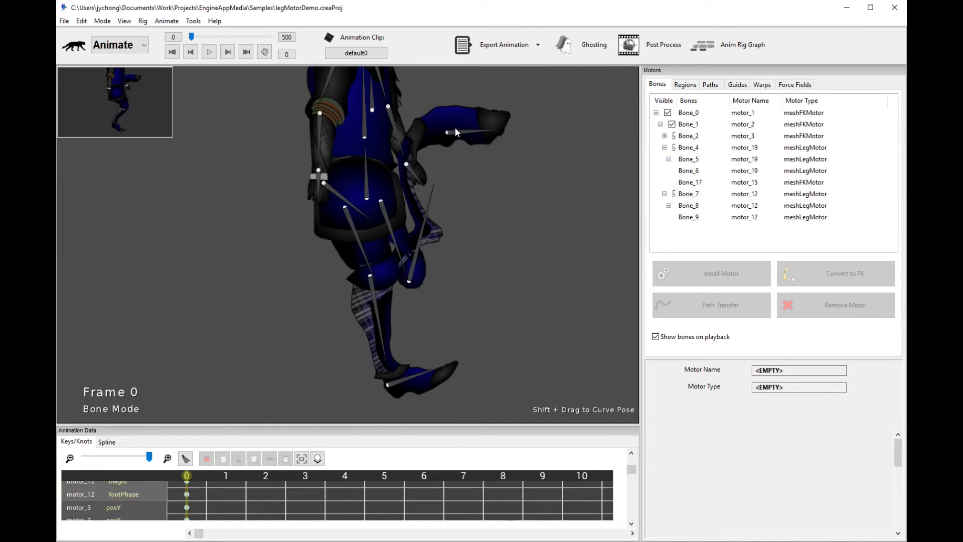
- Select the first leg's motor_19 and open the Animate menu for copying motor values
click(429, 397)
click(508, 254)
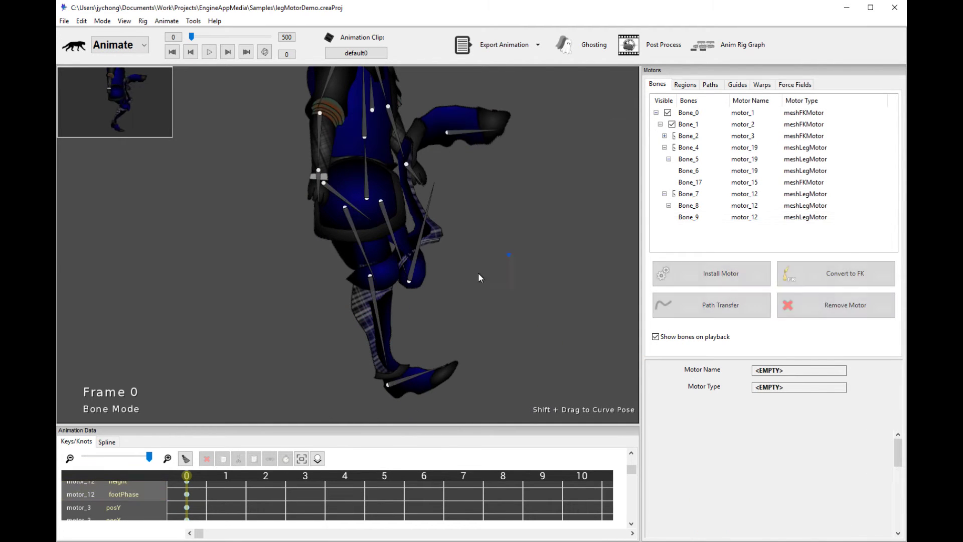
click(381, 332)
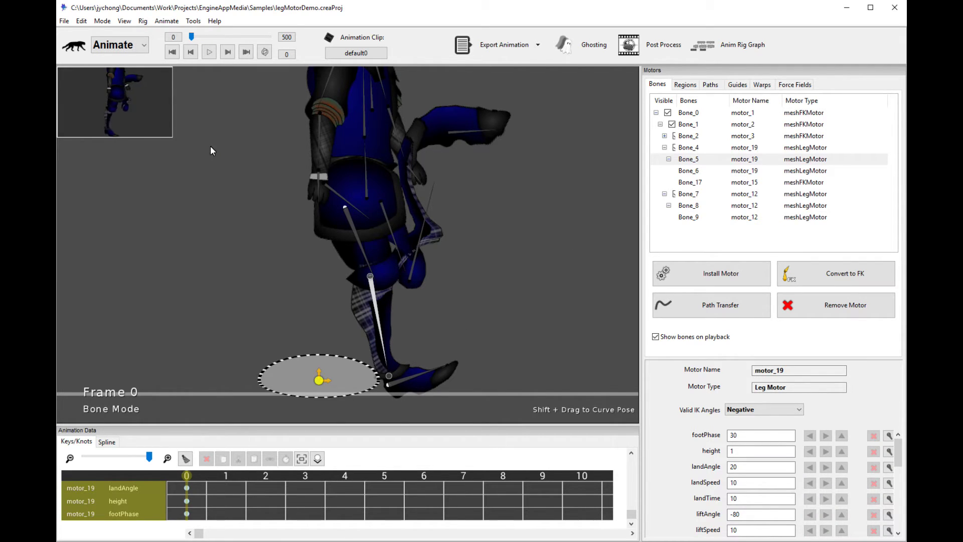
click(169, 23)
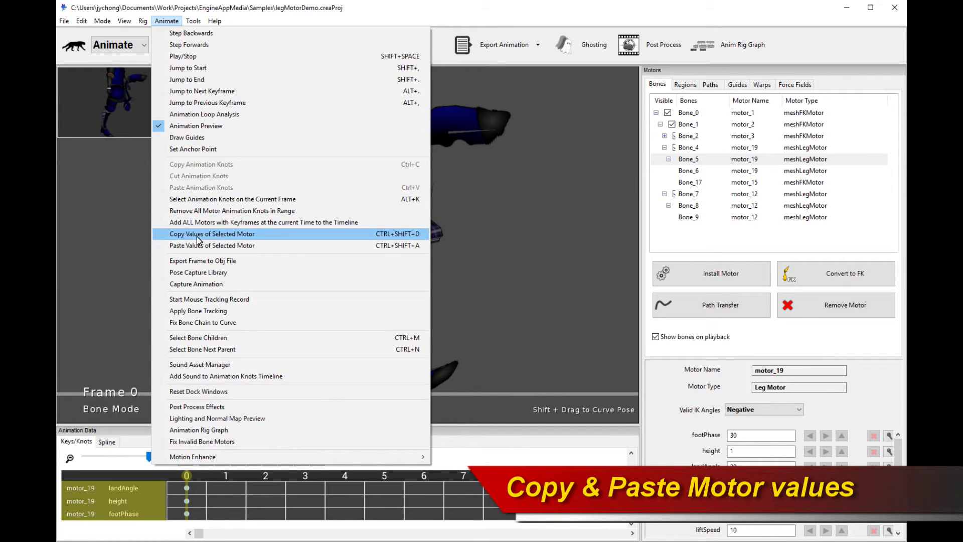
- Copy motor_19's values, paste them onto motor_12, and preview both legs walking
click(232, 237)
click(521, 300)
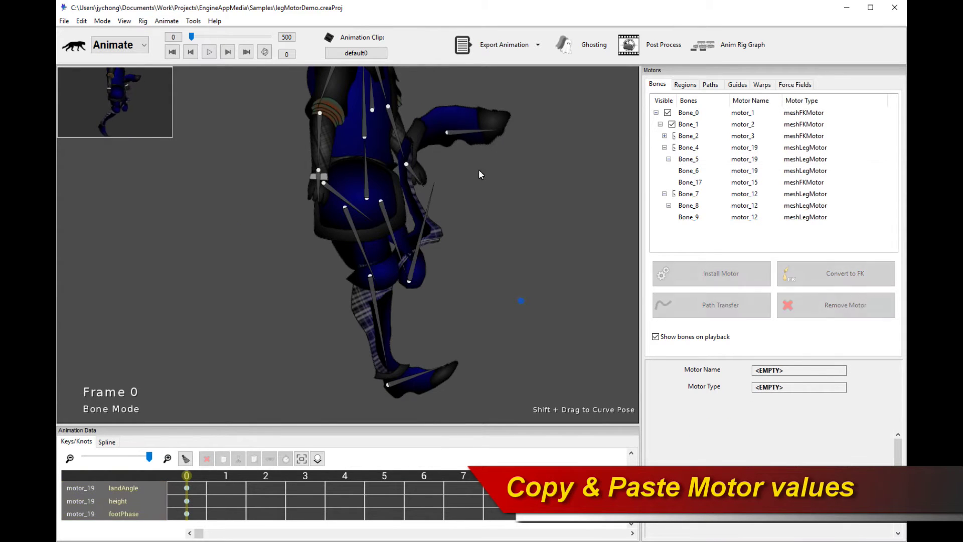
click(474, 133)
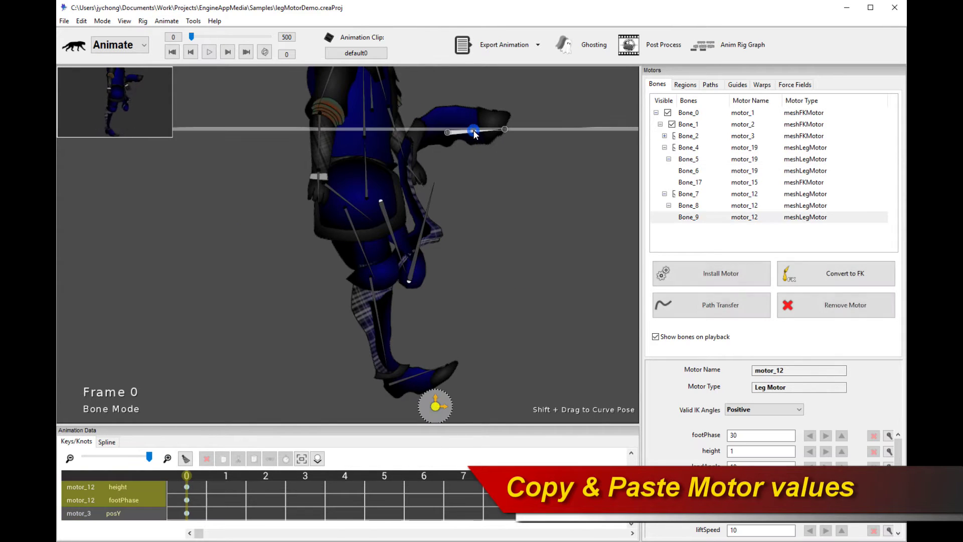
click(165, 21)
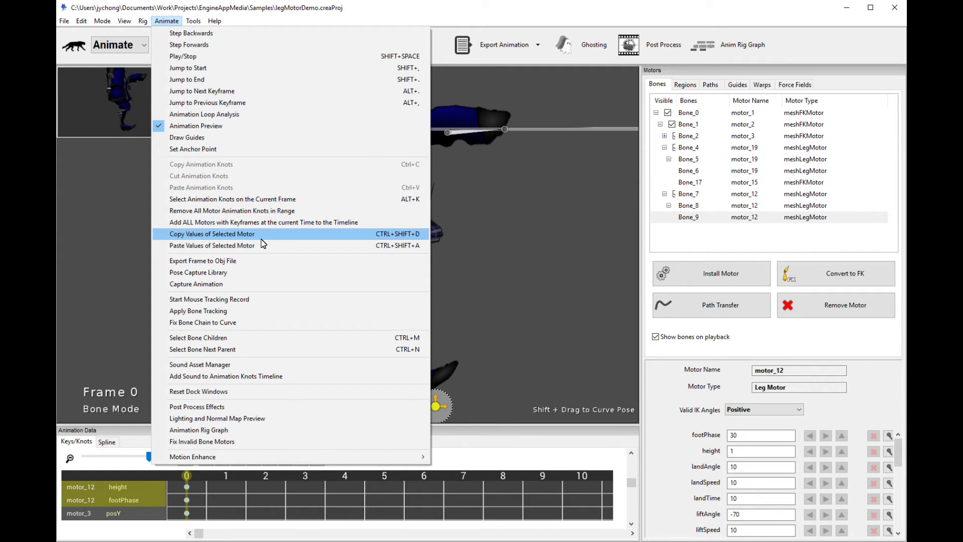
click(212, 245)
key(space)
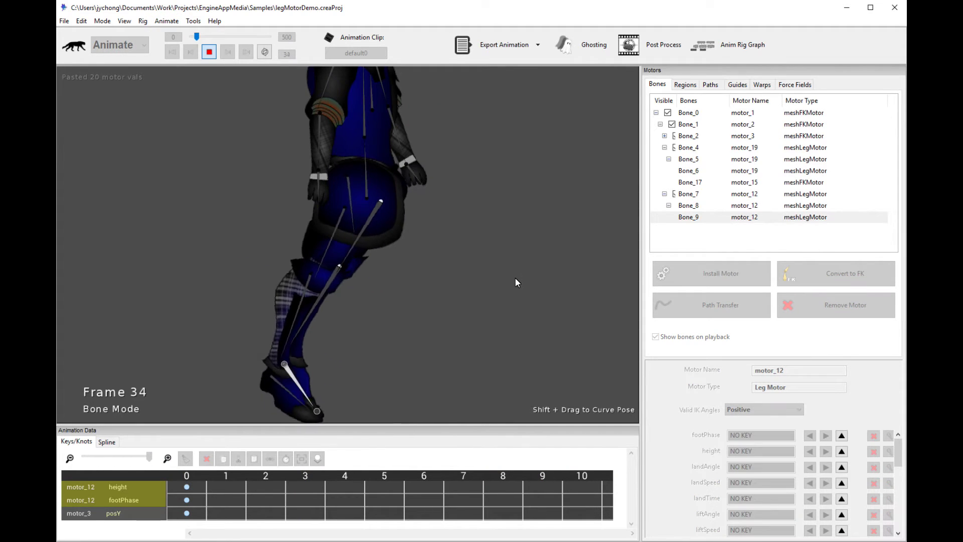
key(space)
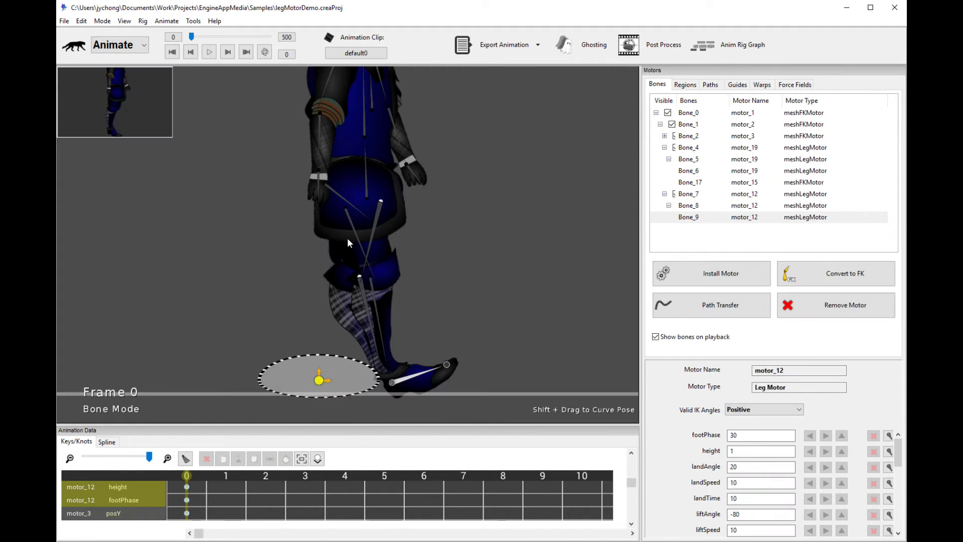
- Set the other leg's Valid IK Angles to Negative and preview the run
click(354, 234)
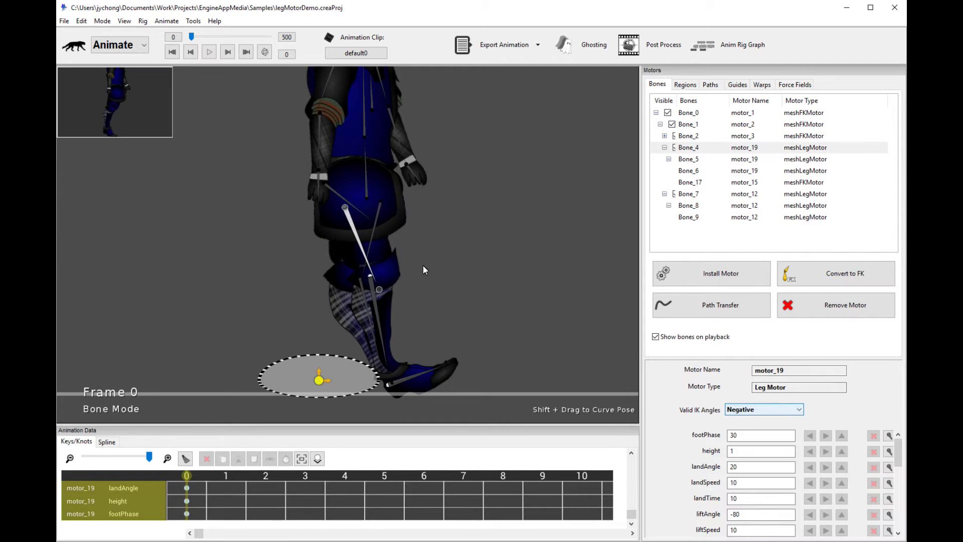
click(382, 214)
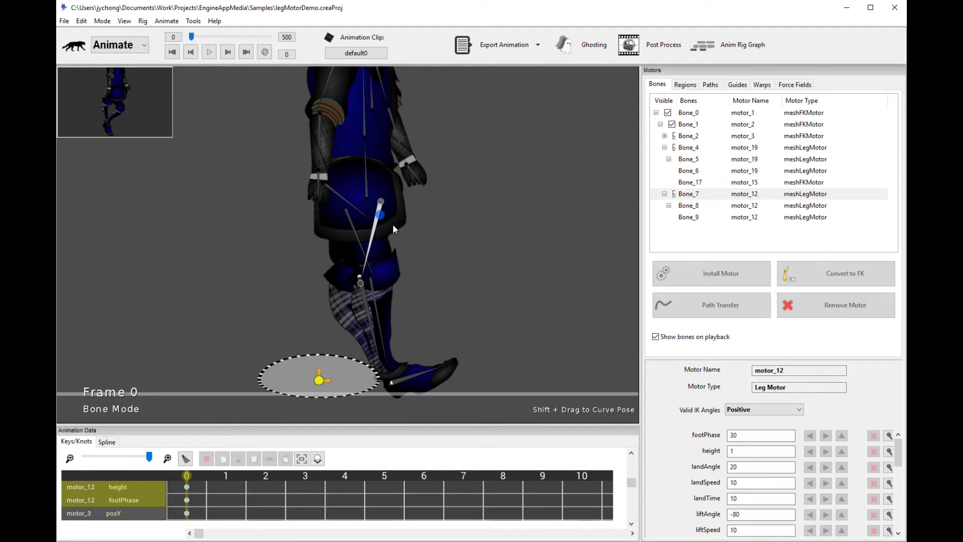
click(764, 409)
click(767, 435)
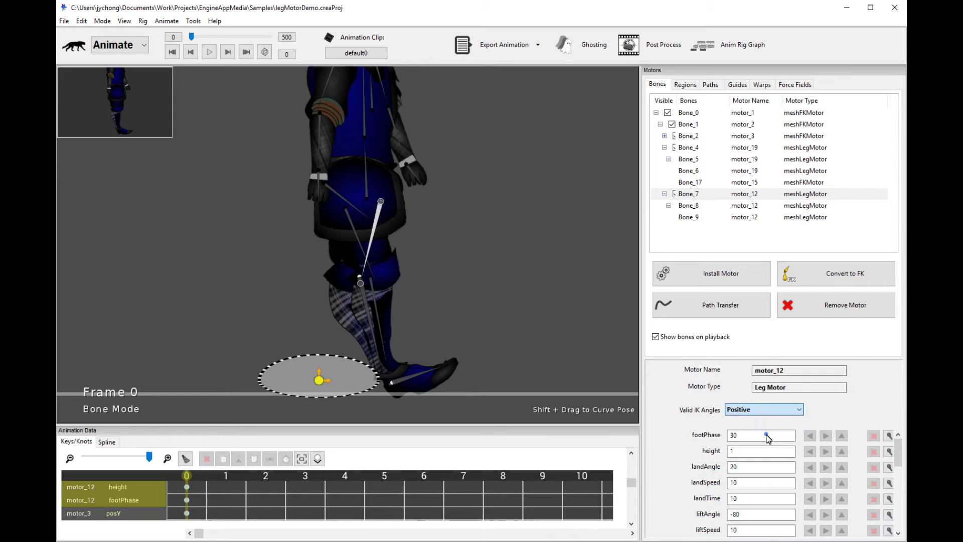
key(space)
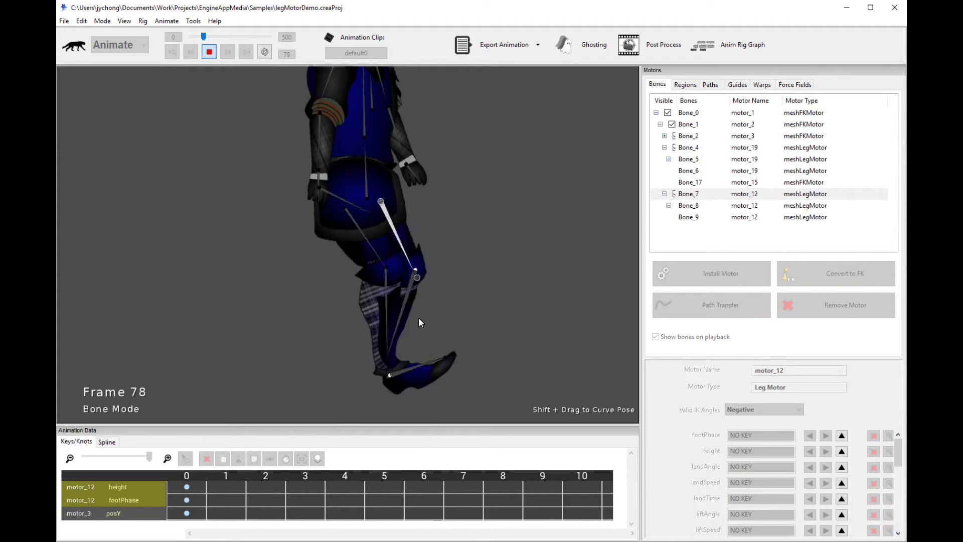
key(space)
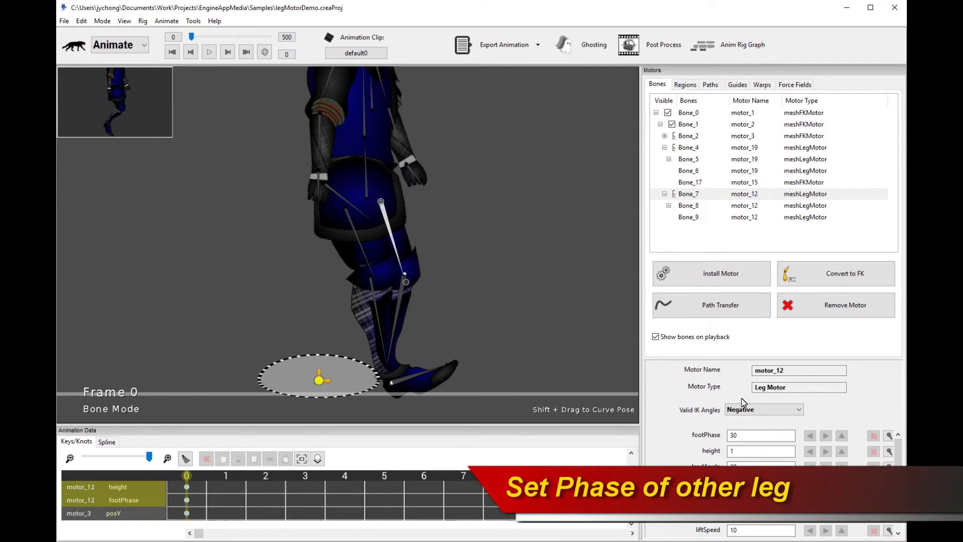
- Set motor_12's phase to 0.5 and play the run to check the alternating legs
drag(900, 450, 900, 470)
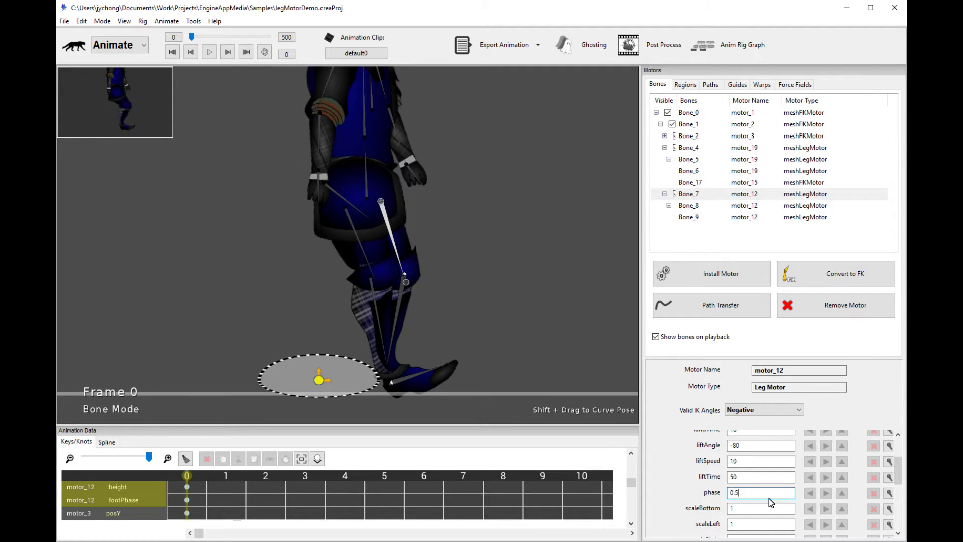
key(Return)
key(space)
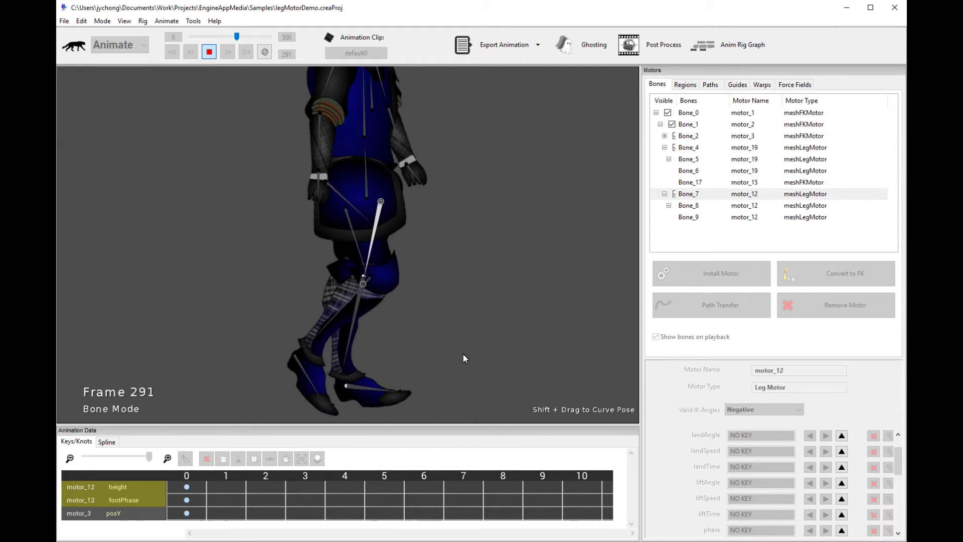
key(space)
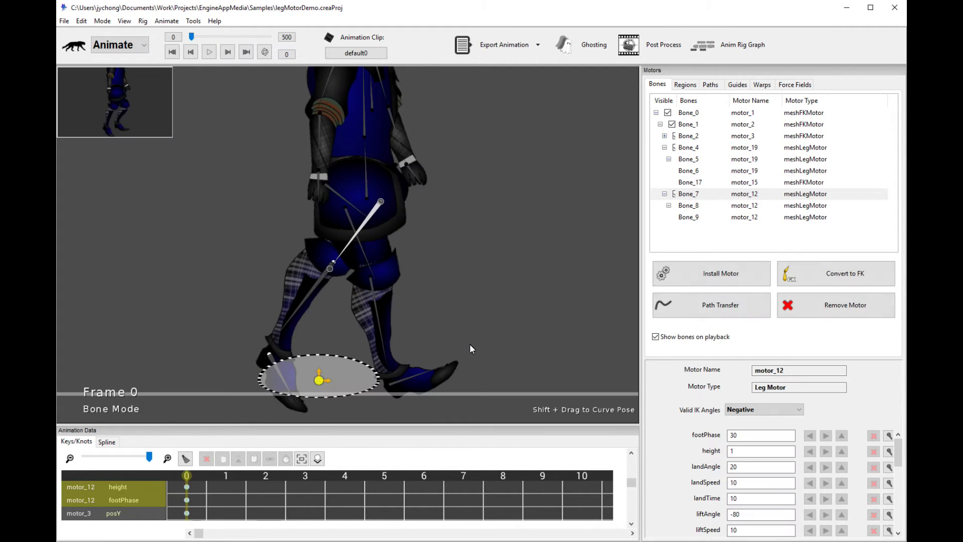
key(space)
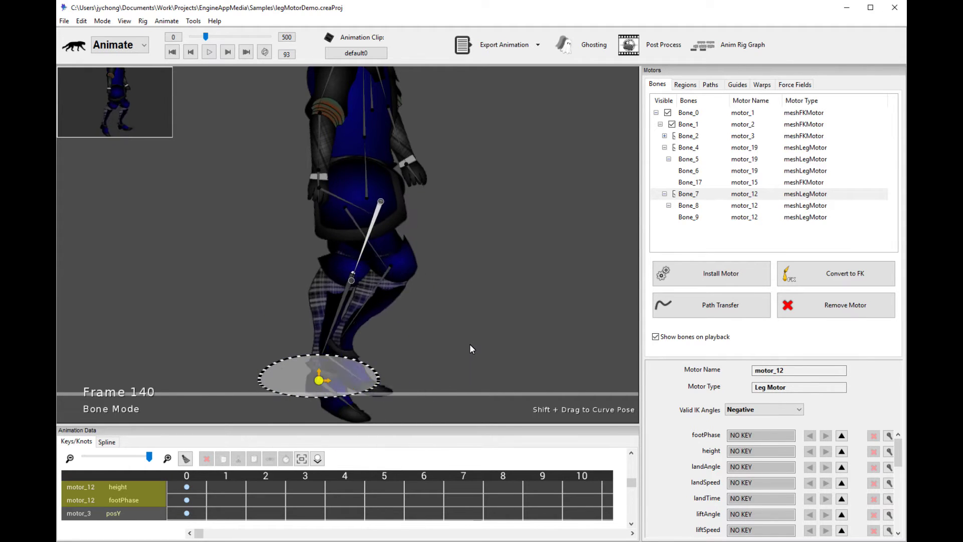
key(space)
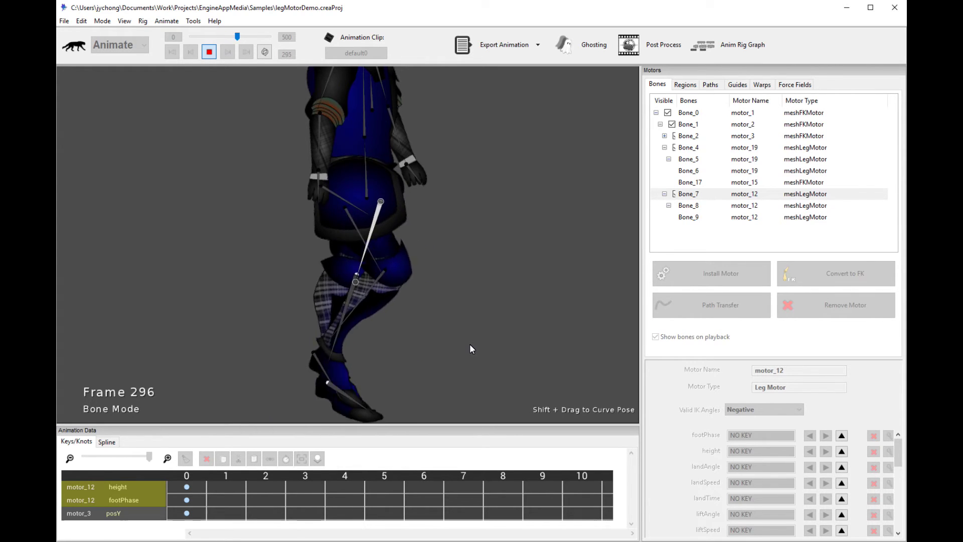
key(space)
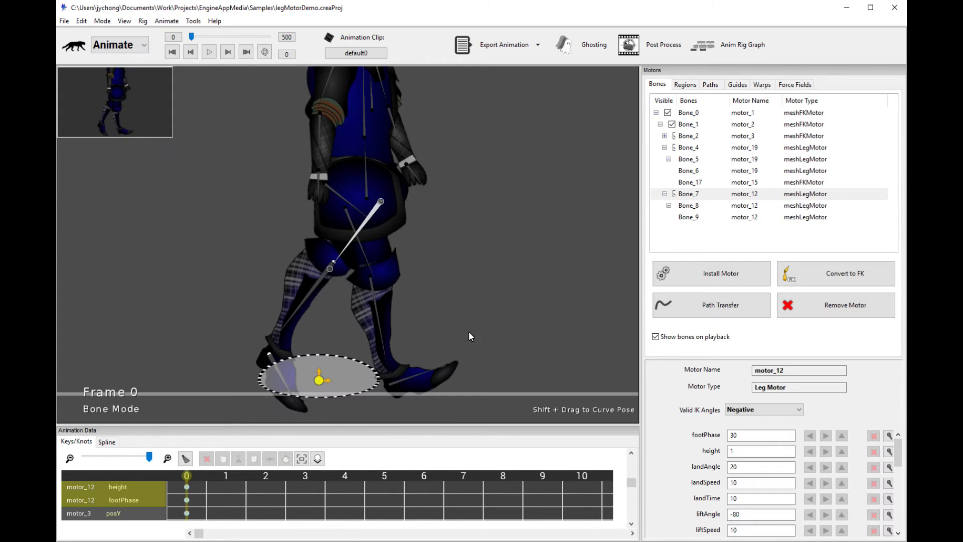
scroll(869, 473, down, 6)
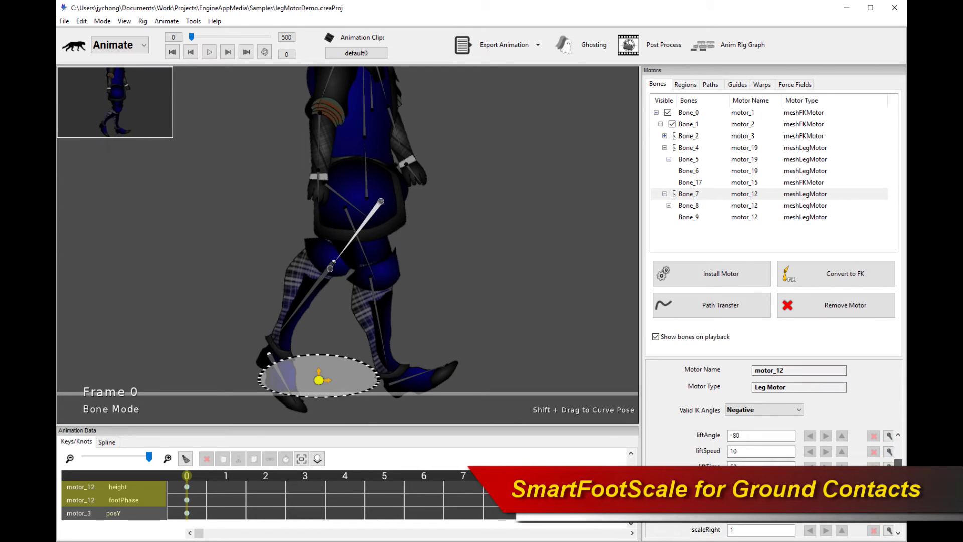
- Give the first leg's foot motor a smartFootScale of 3
scroll(772, 482, down, 6)
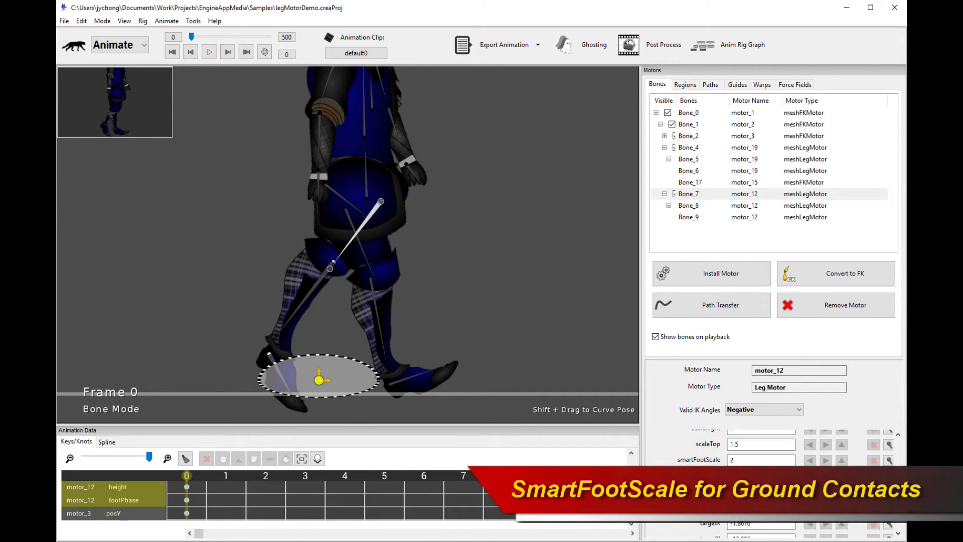
click(768, 453)
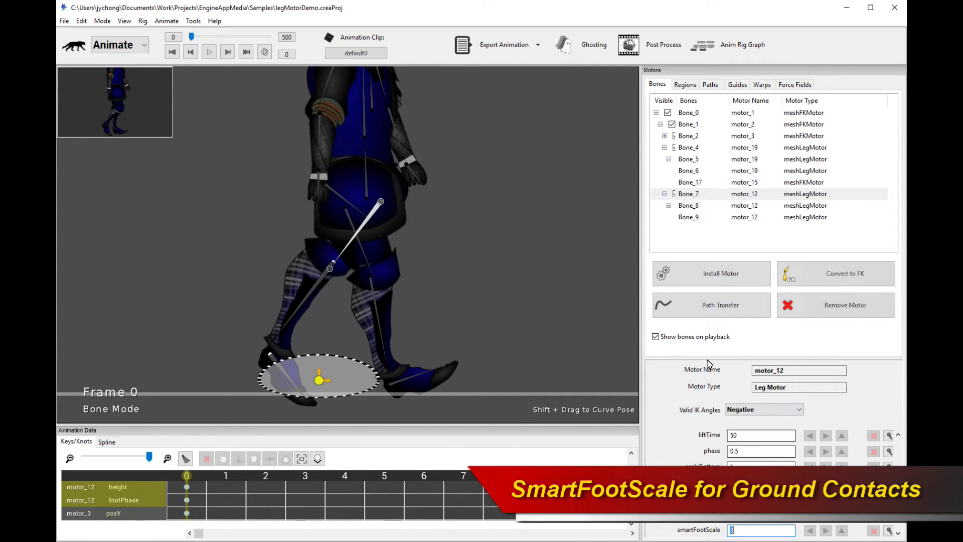
click(418, 372)
click(428, 382)
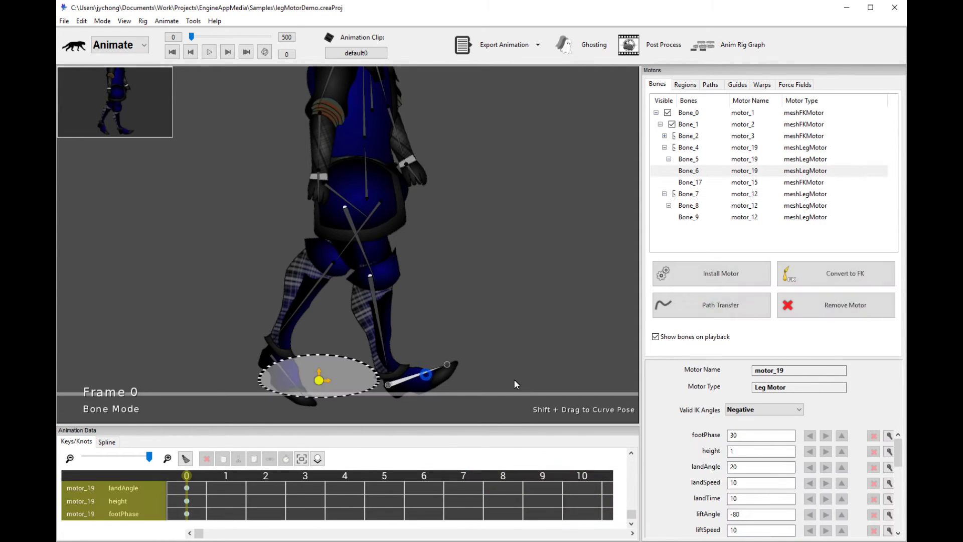
drag(896, 456, 892, 493)
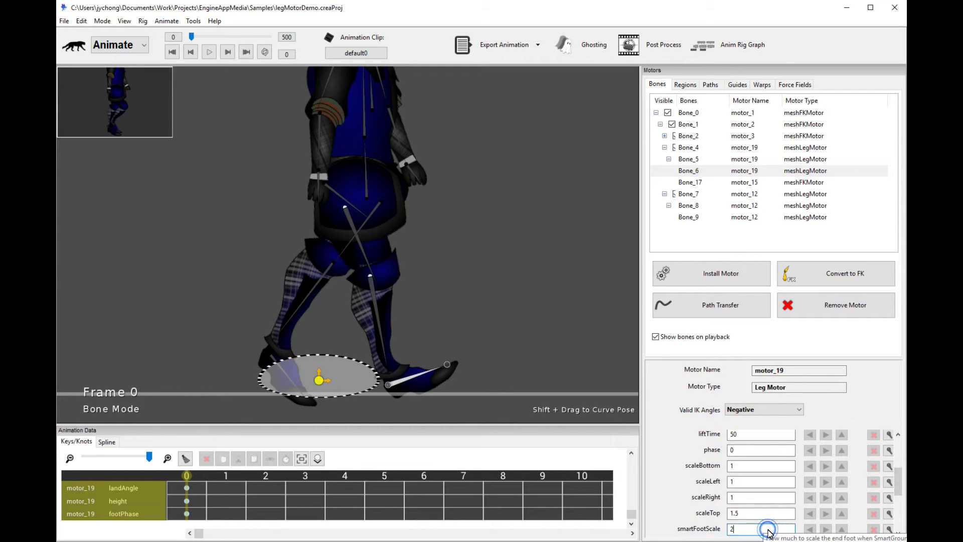
key(Return)
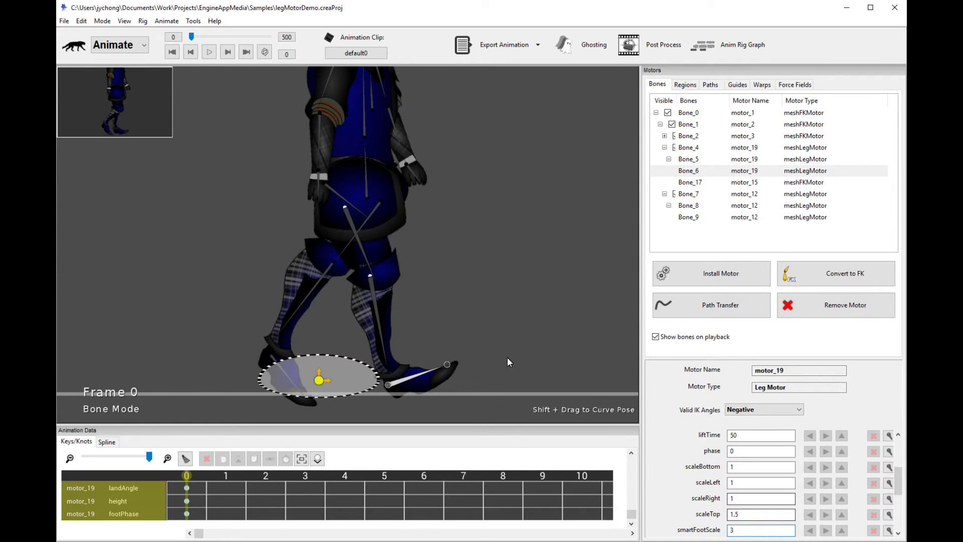
- Select the other leg's foot and play the run to preview the scaled feet
click(276, 366)
key(space)
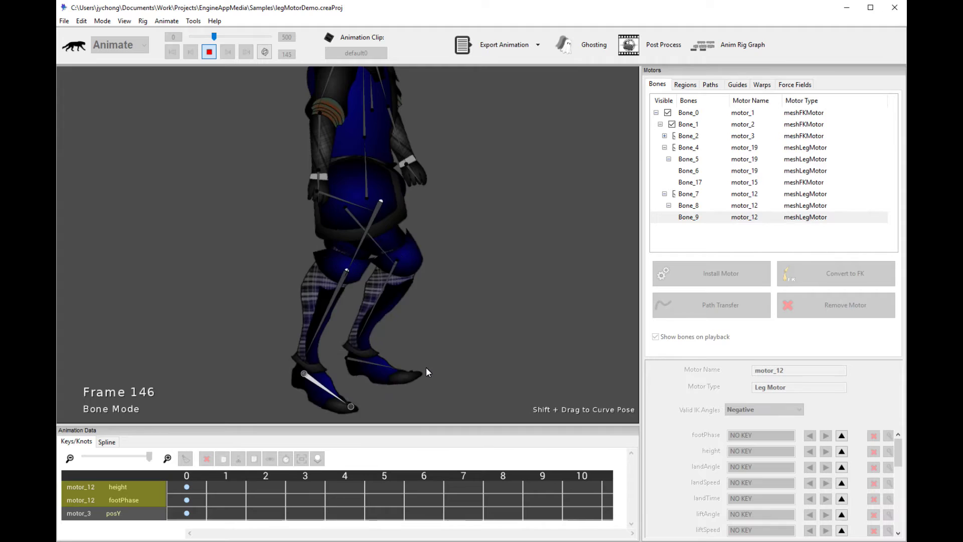
key(space)
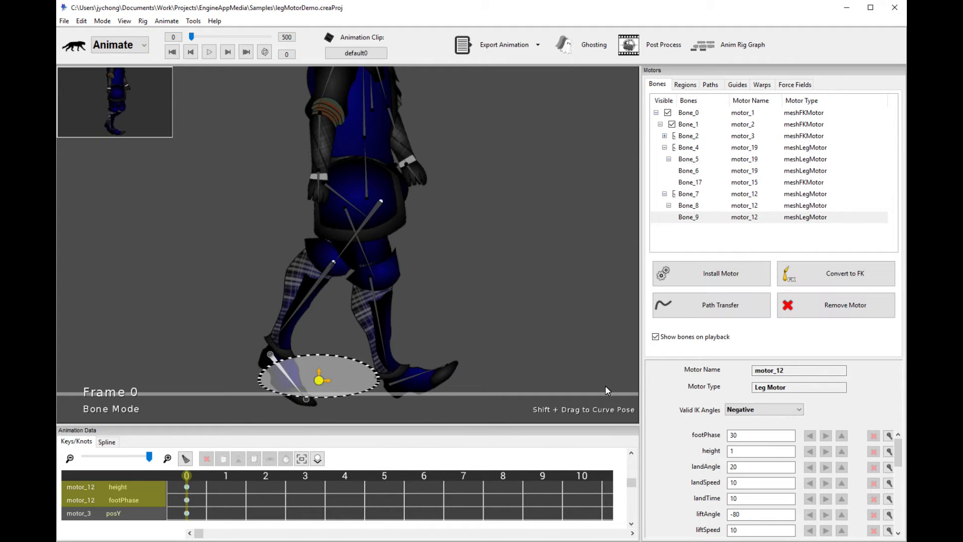
drag(897, 457, 902, 504)
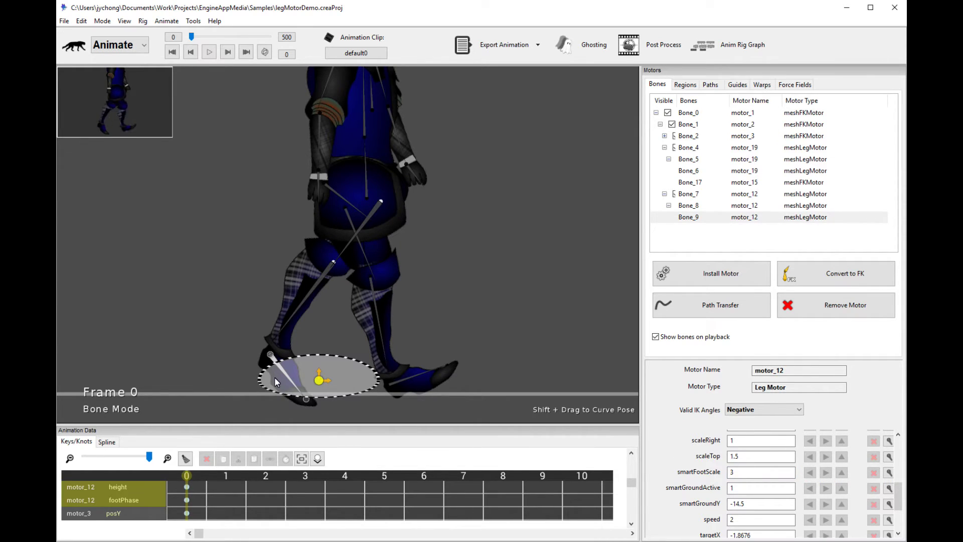
key(space)
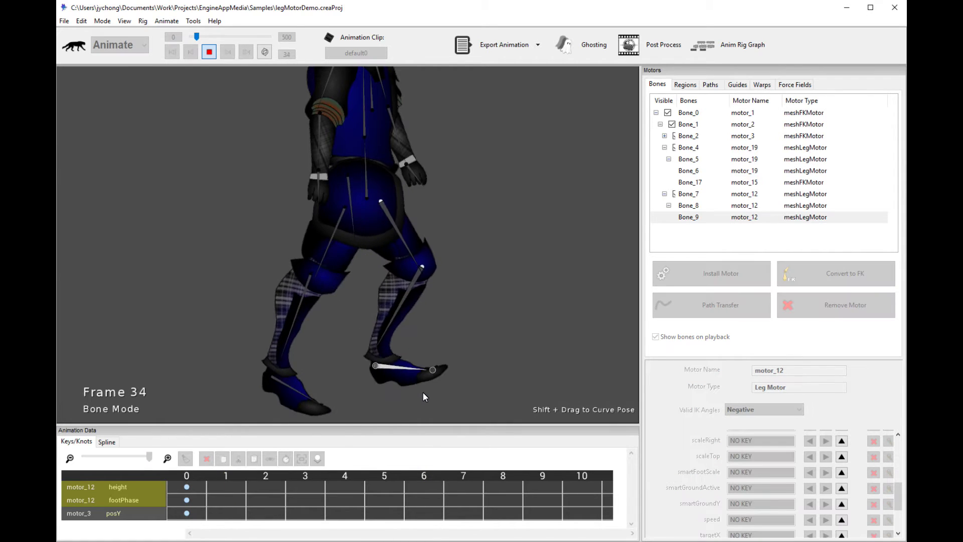
key(space)
key(space)
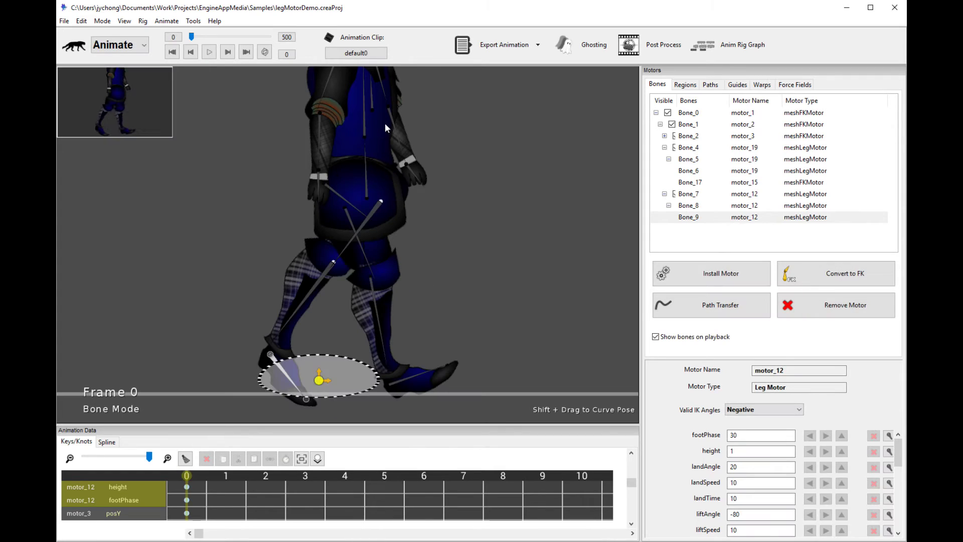
- Load the 'default' clip from Animation Clips, play its walk, and select a leg bone
click(377, 56)
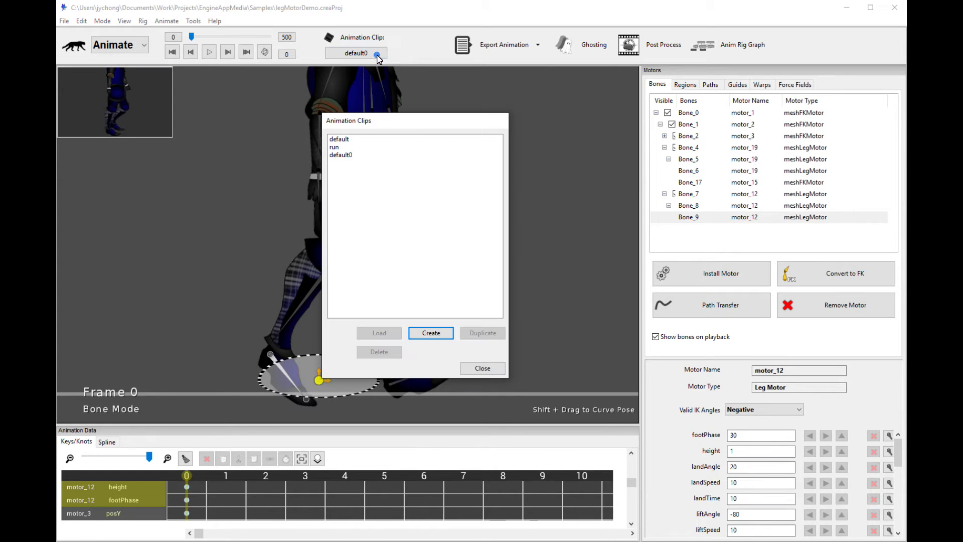
double_click(371, 143)
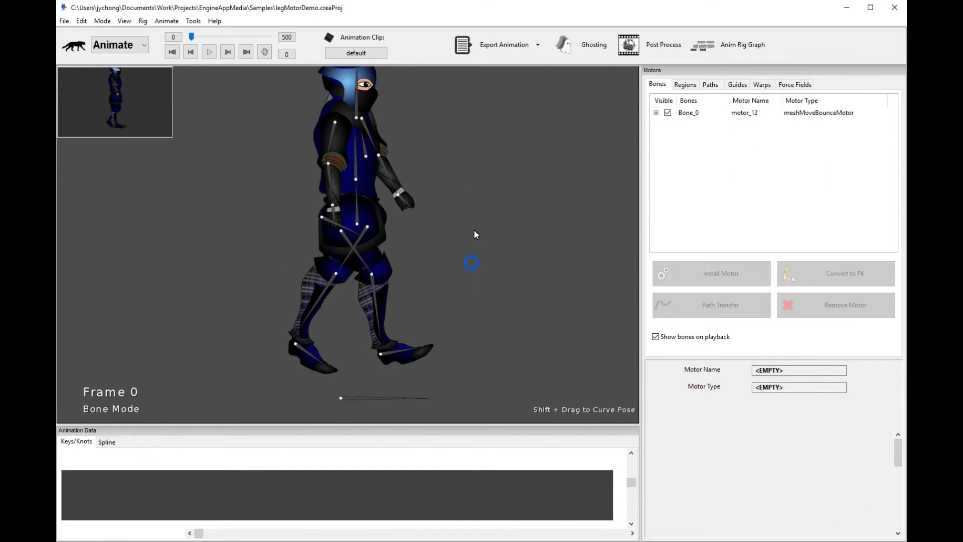
key(space)
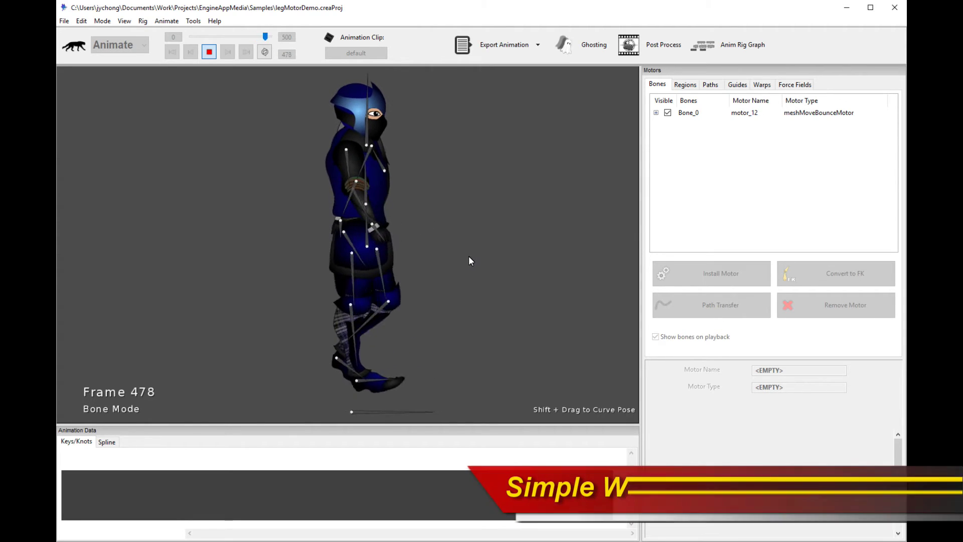
click(377, 290)
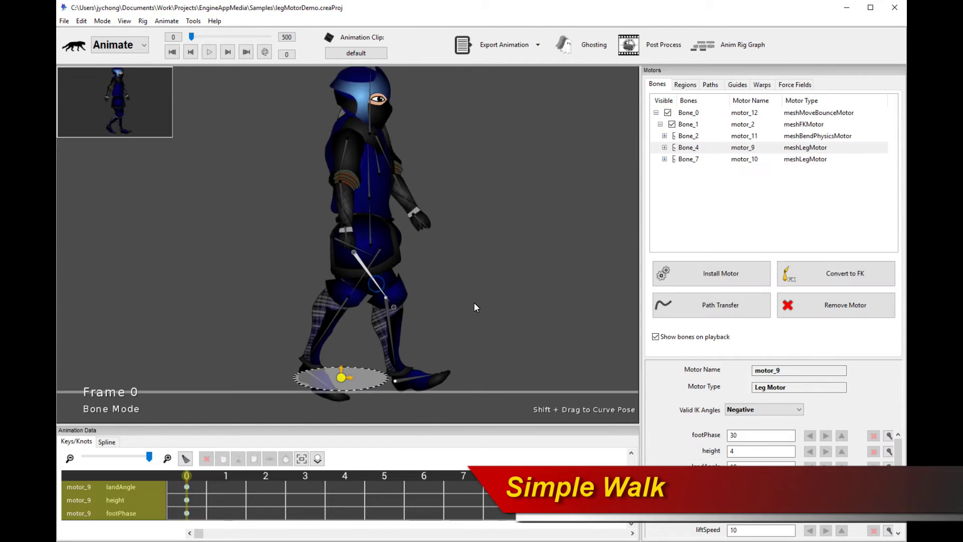
scroll(474, 303, up, 4)
drag(489, 306, 223, 371)
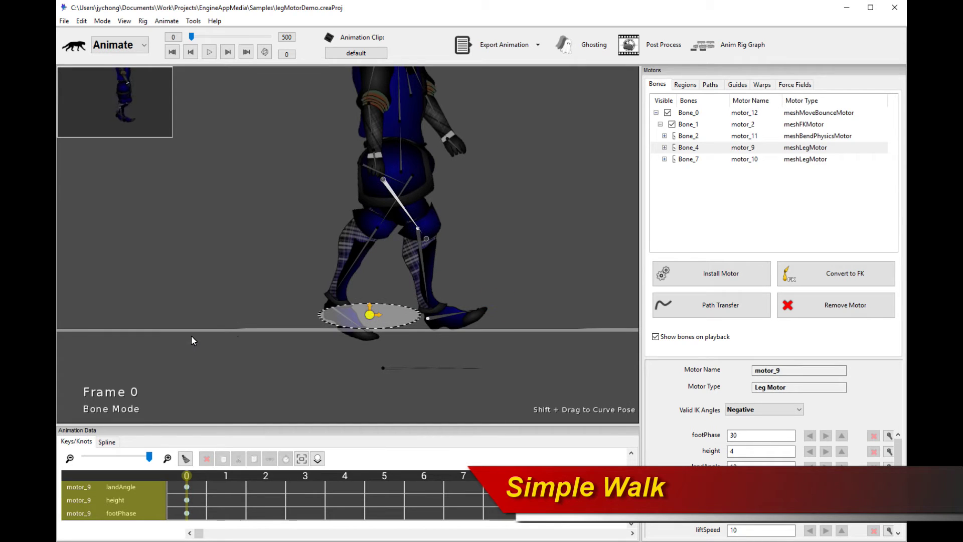
scroll(508, 268, up, 1)
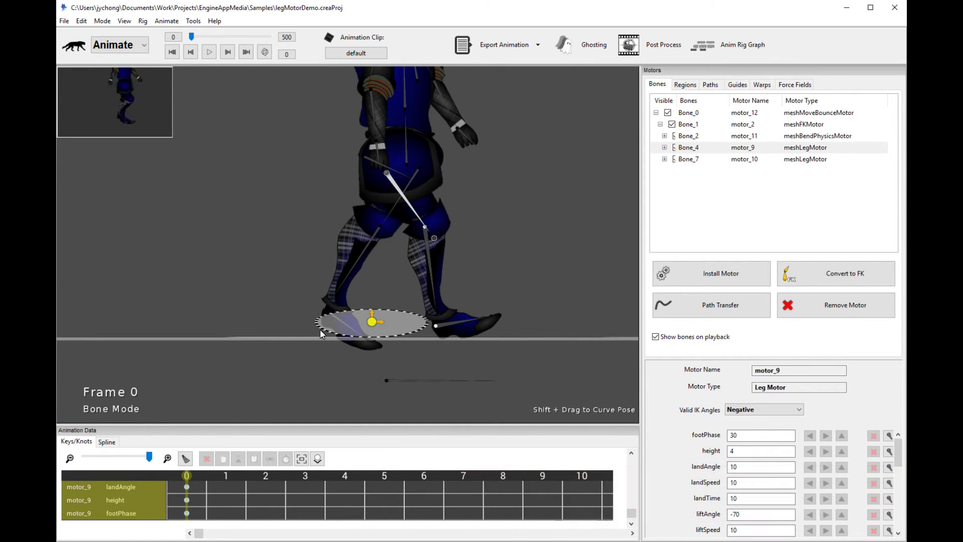
click(466, 318)
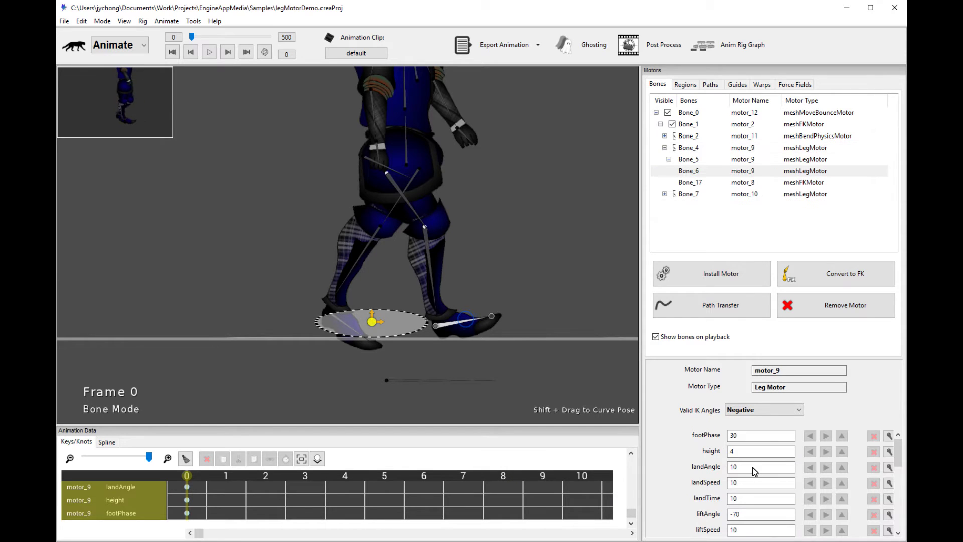
scroll(761, 477, down, 1)
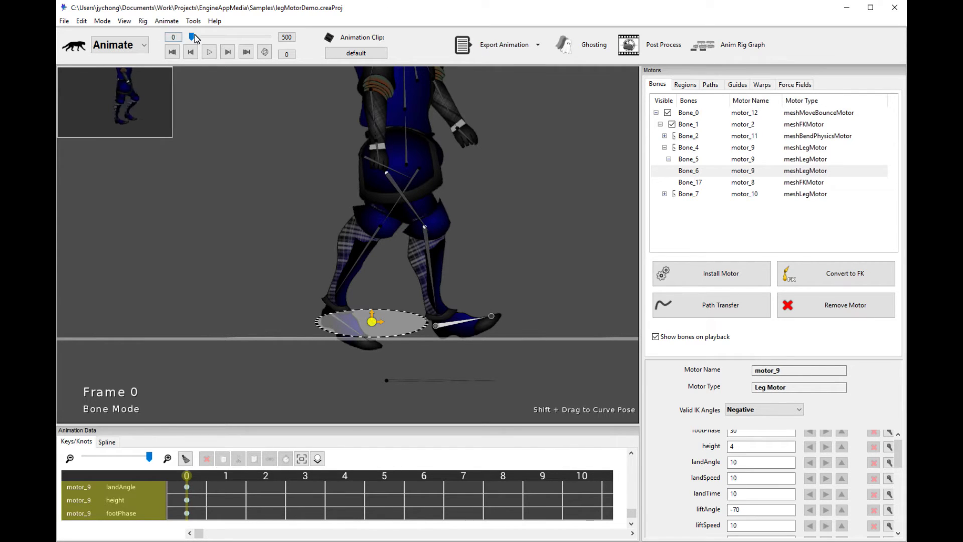
drag(191, 37, 203, 39)
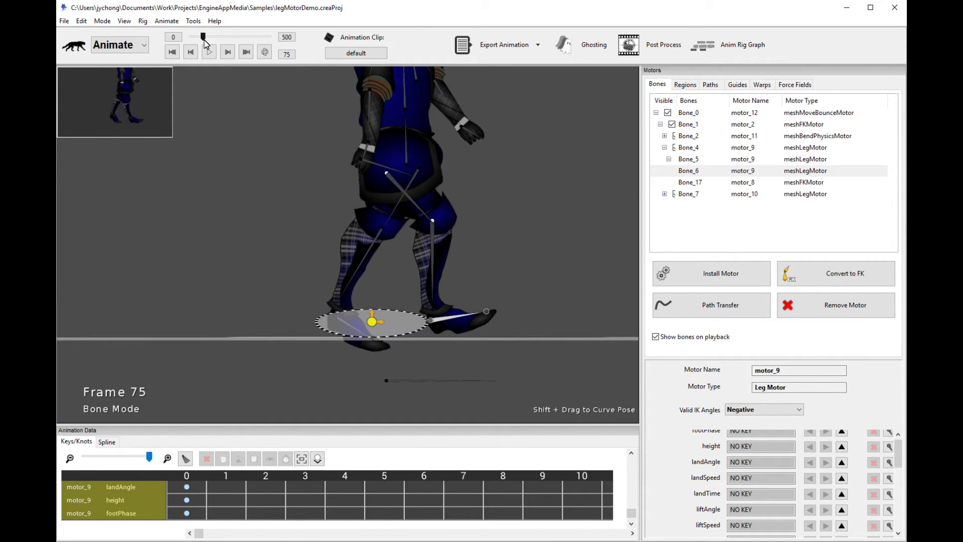
click(842, 437)
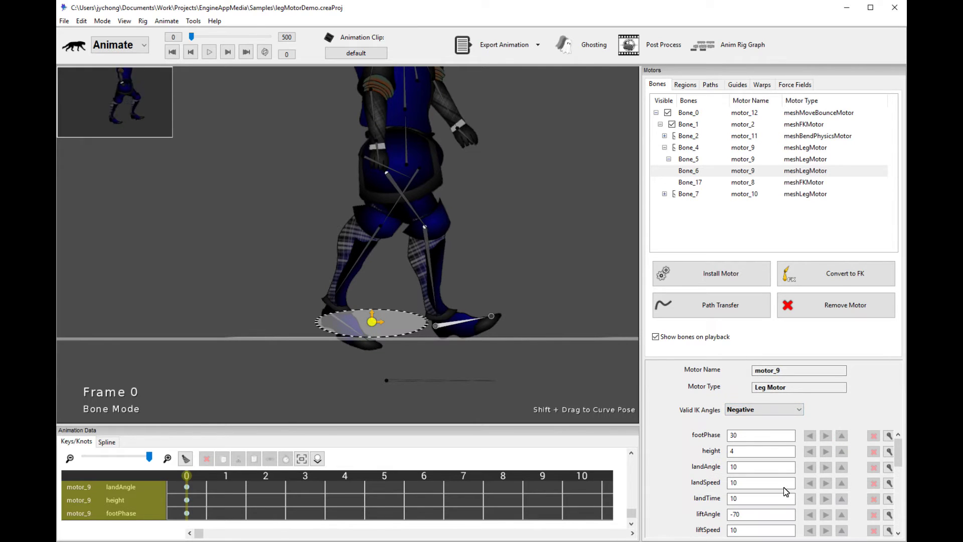
scroll(732, 477, down, 1)
key(space)
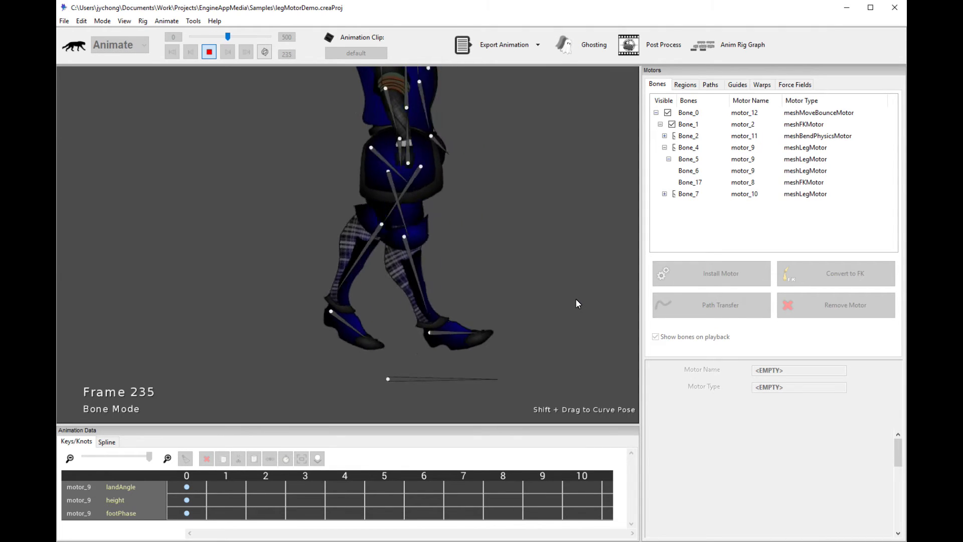
key(space)
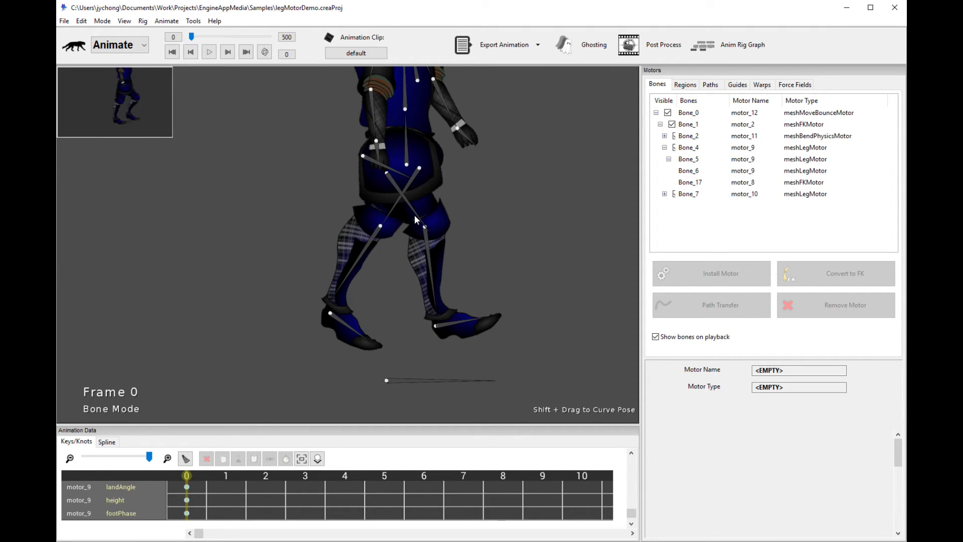
key(space)
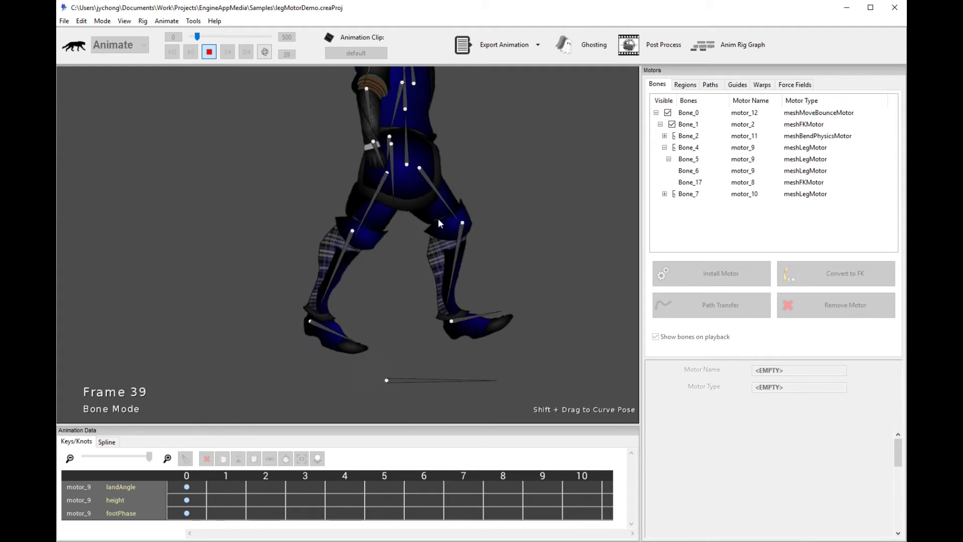
key(space)
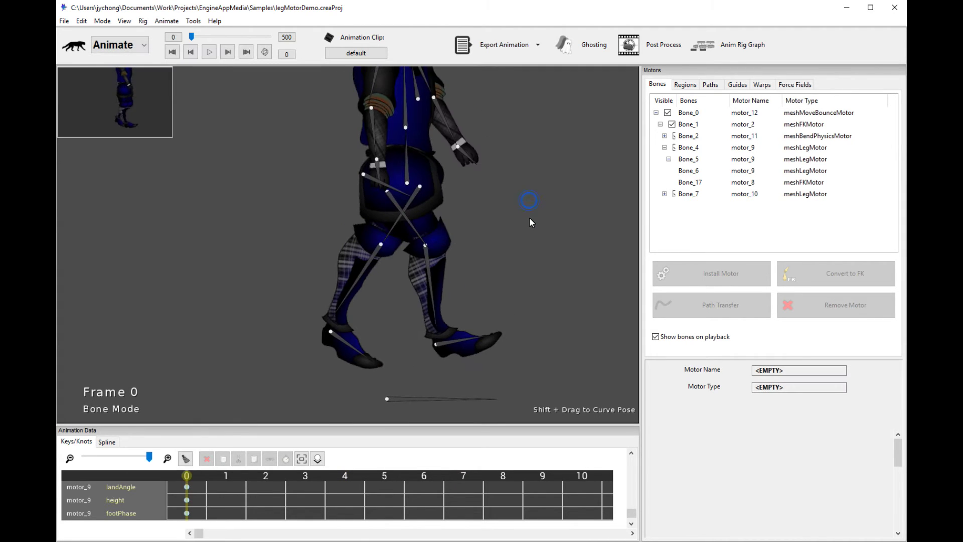
drag(529, 217, 526, 226)
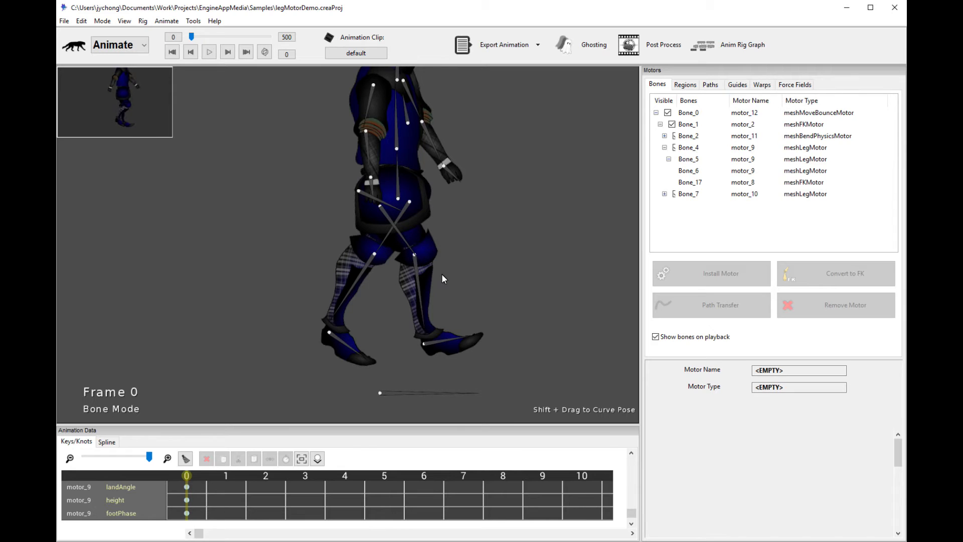
drag(510, 232, 511, 251)
drag(530, 286, 531, 267)
- Select the ground line's Move Bounce motor and replay the animation to watch the bouncing
click(451, 393)
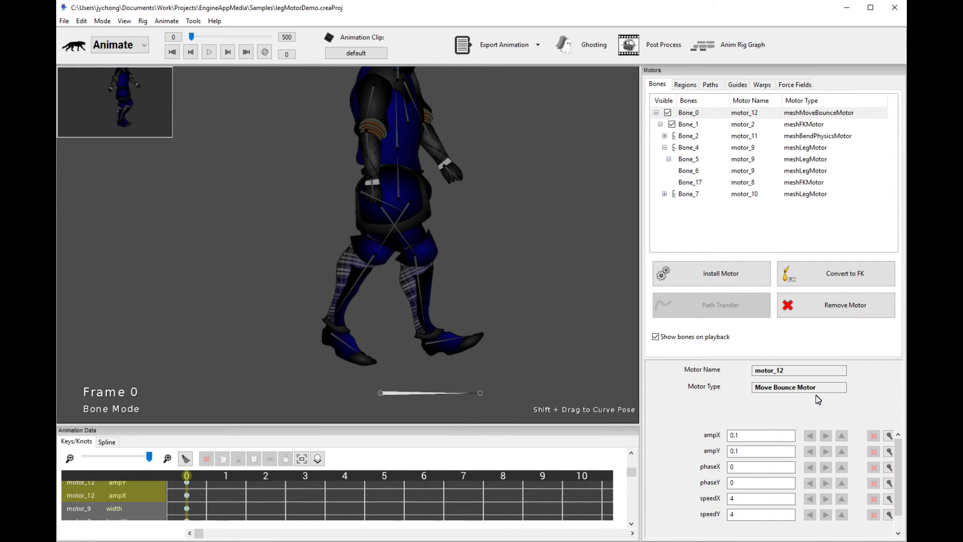
key(space)
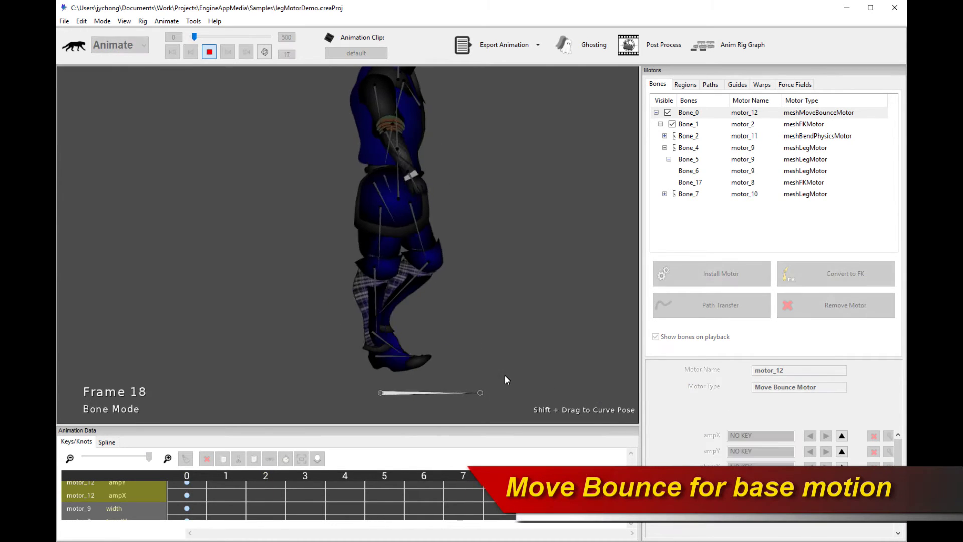
key(space)
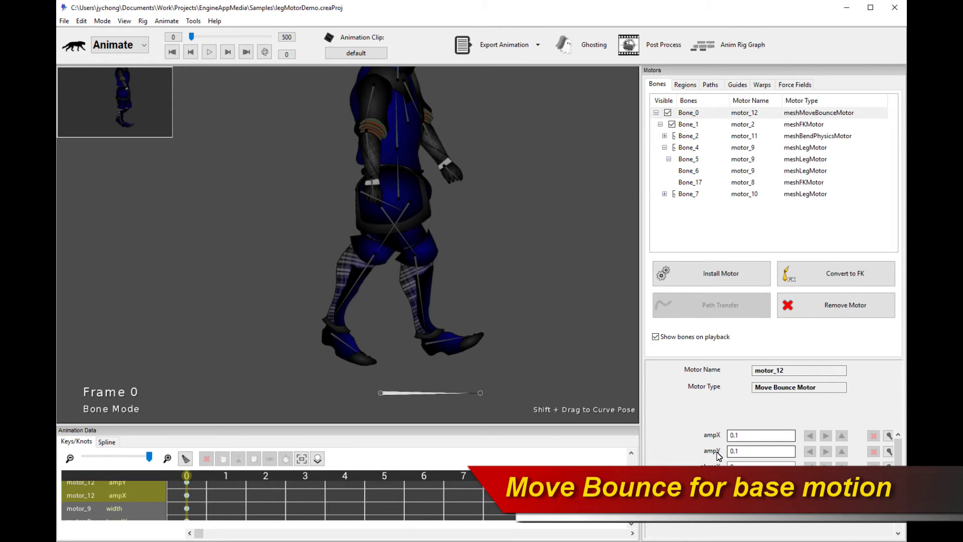
key(space)
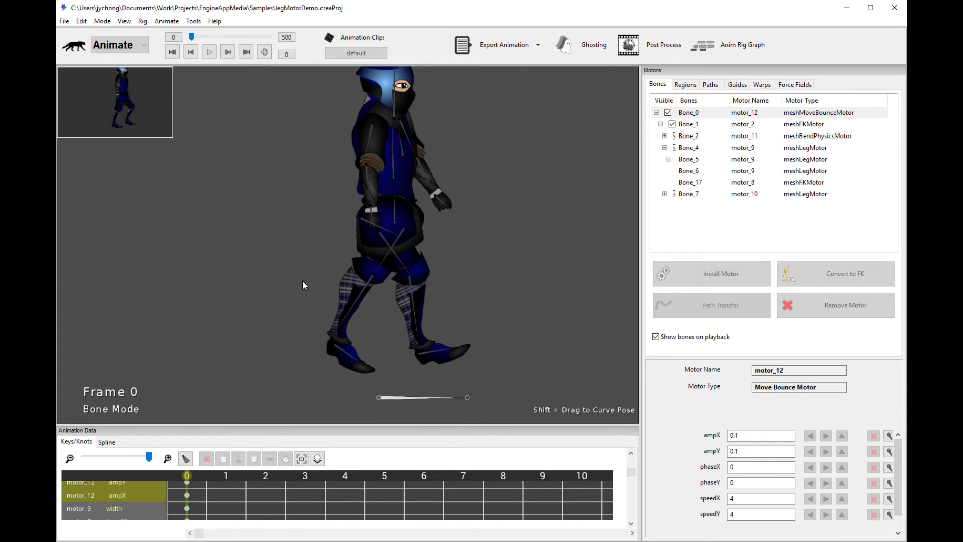
key(space)
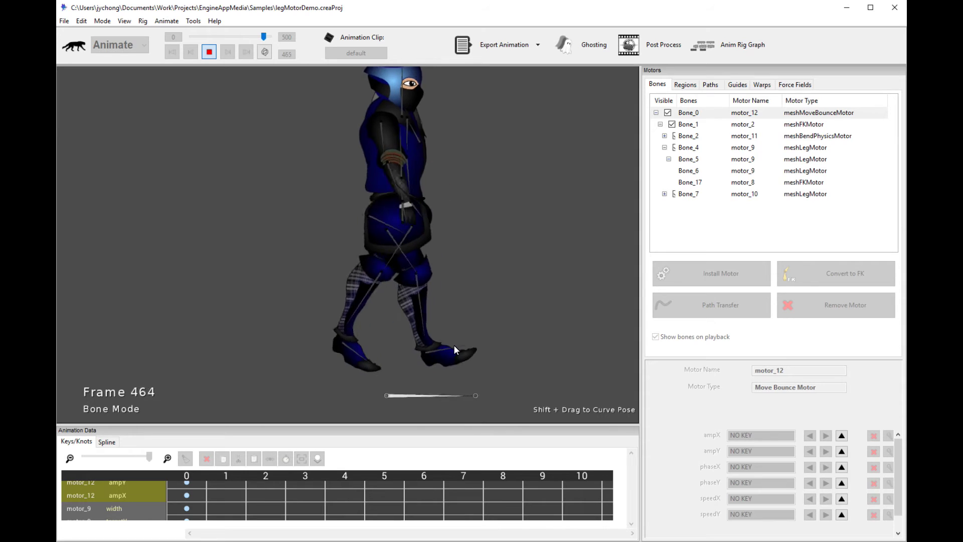
scroll(514, 231, up, 3)
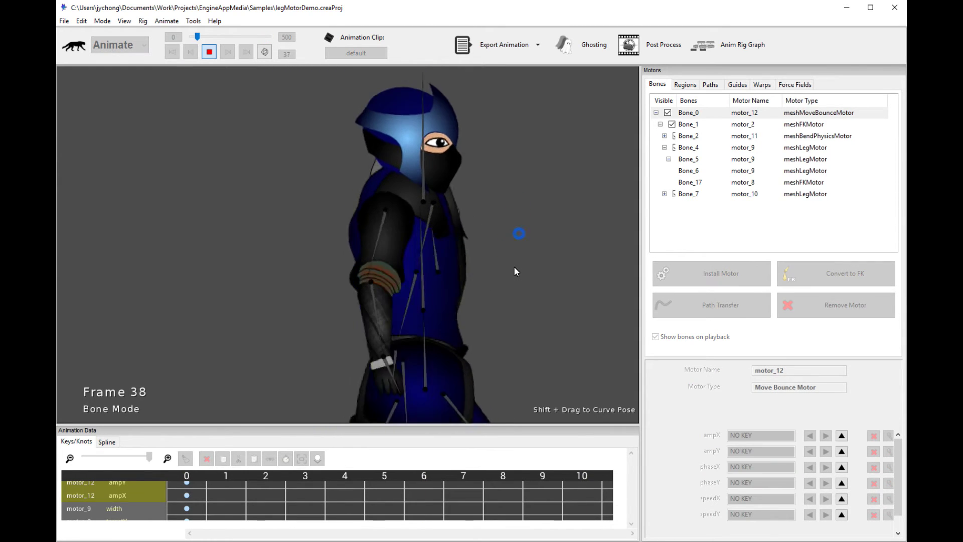
key(space)
click(384, 221)
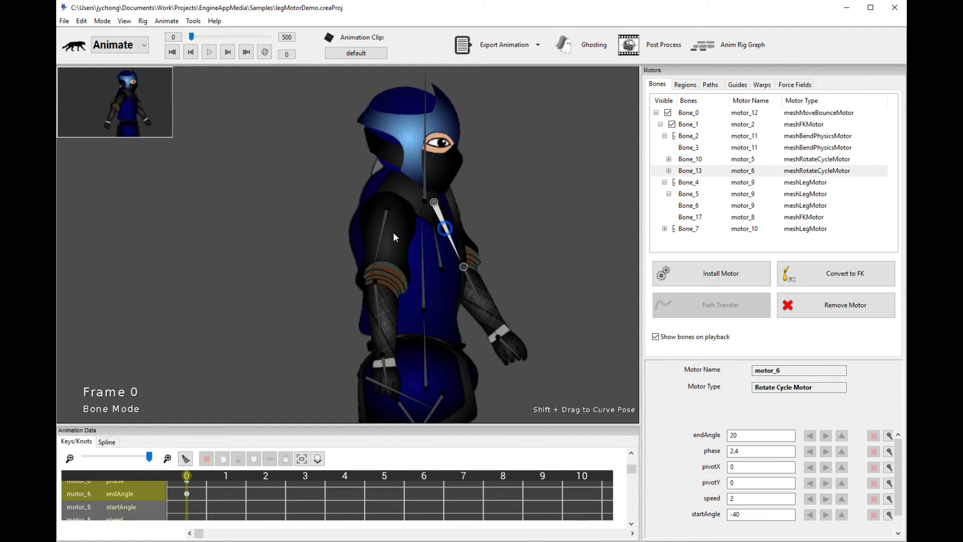
- Preview the arm swing, then select forearm and hand Bone_12 to show Bend Physics motor_3
key(space)
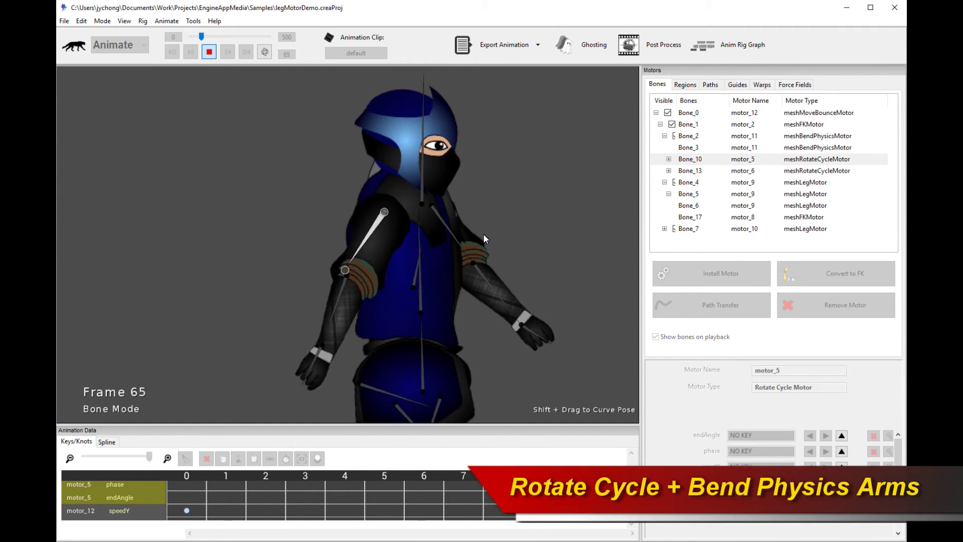
key(space)
key(space)
key(space)
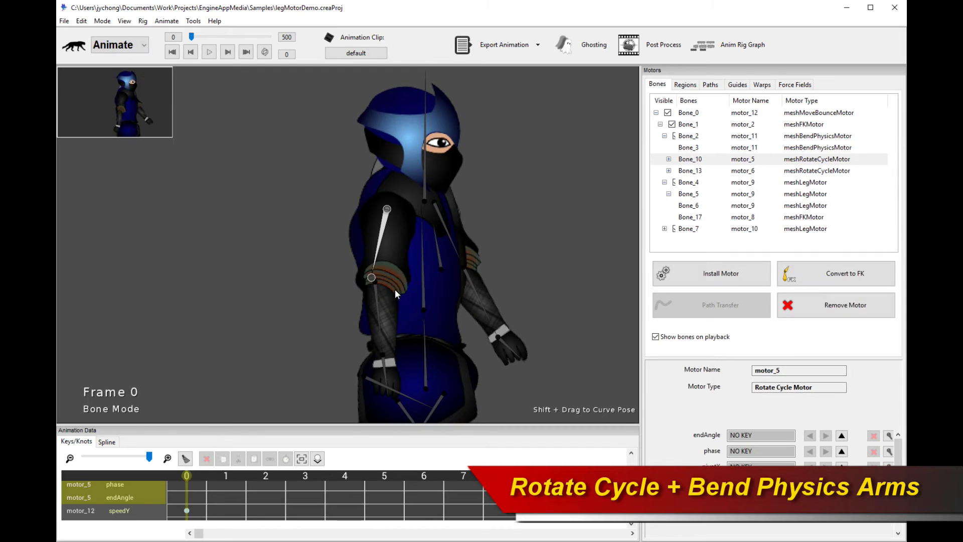
click(378, 298)
click(384, 369)
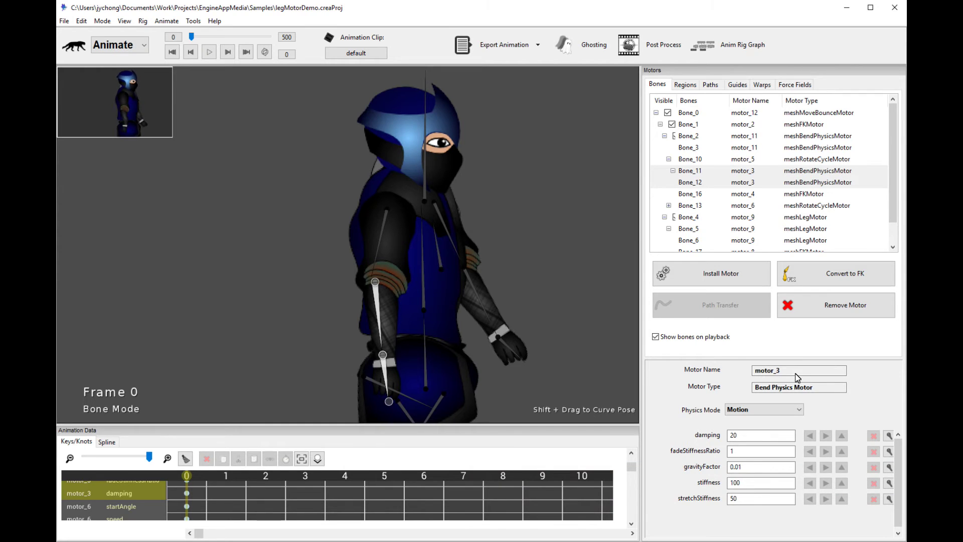
key(space)
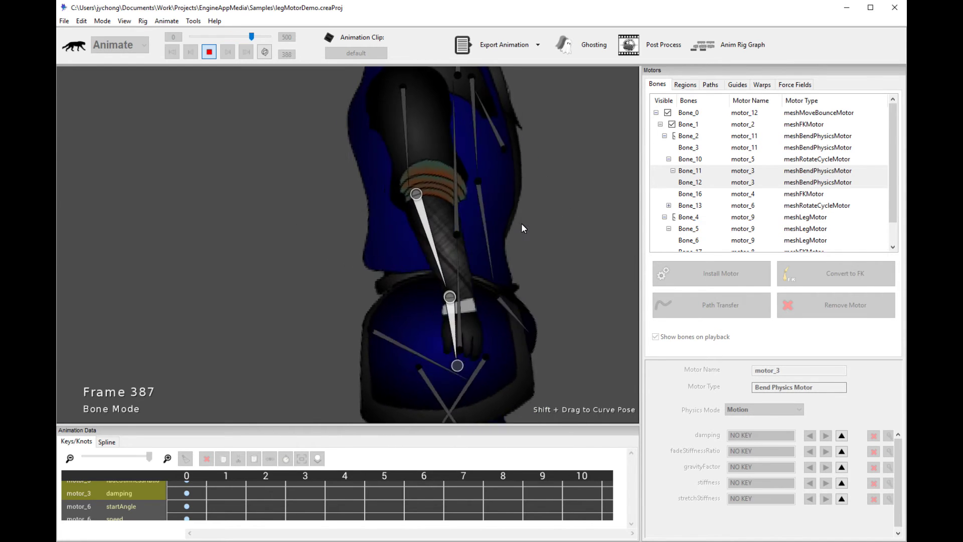
key(space)
key(space)
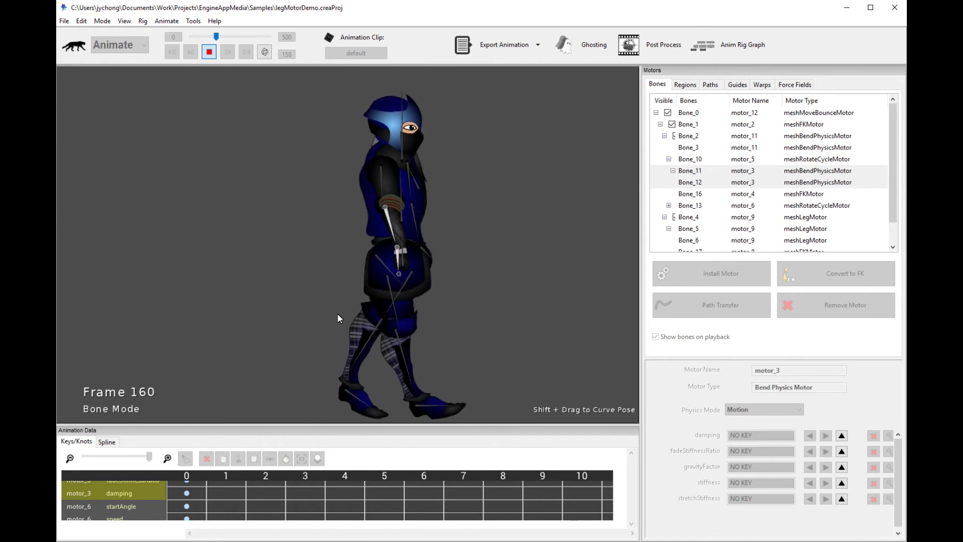
key(space)
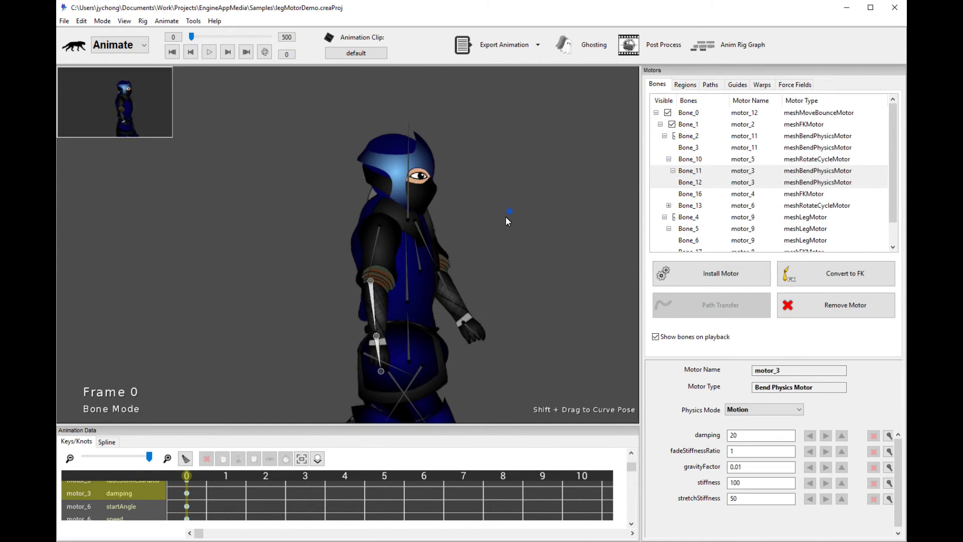
scroll(506, 217, up, 5)
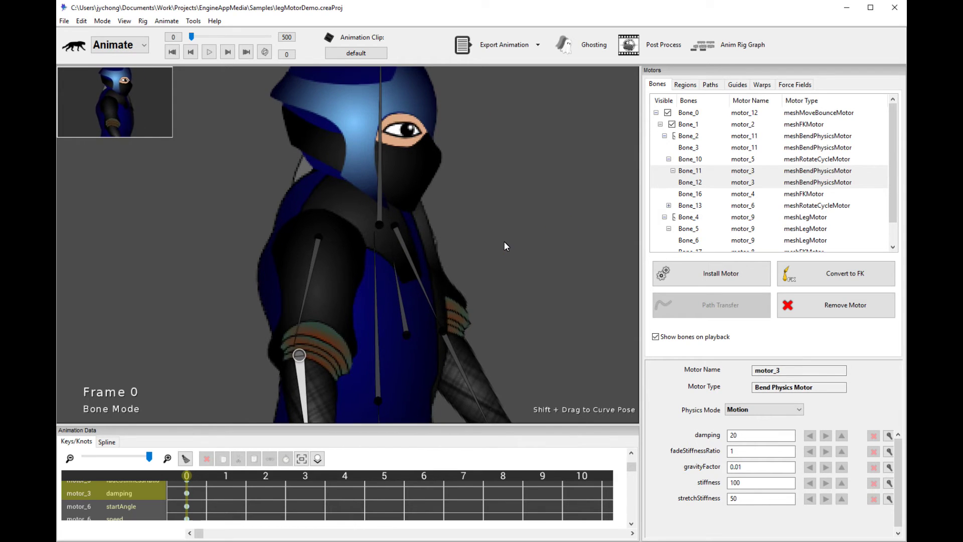
- Replay the torso motion, select chest bone Bone_16 for its FK motor, then switch to Rig mode
key(space)
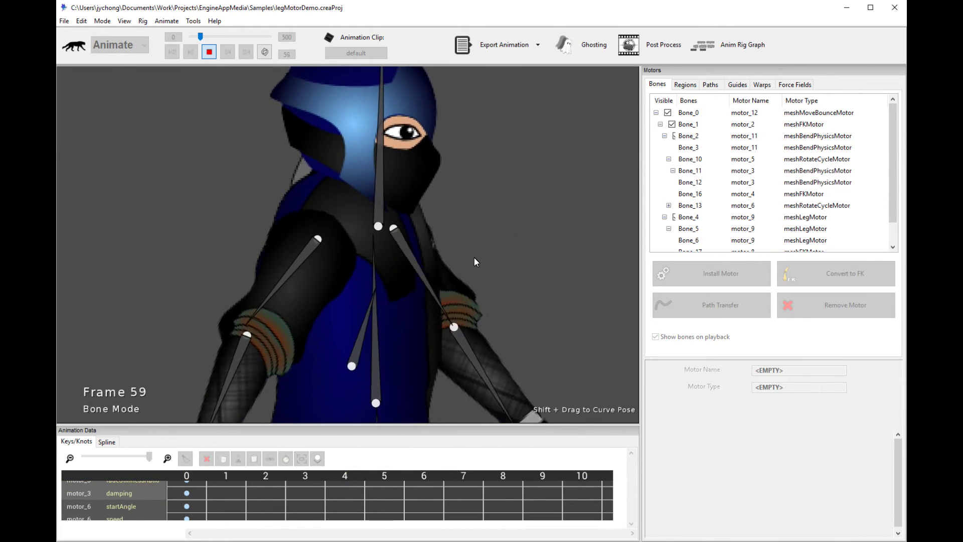
key(space)
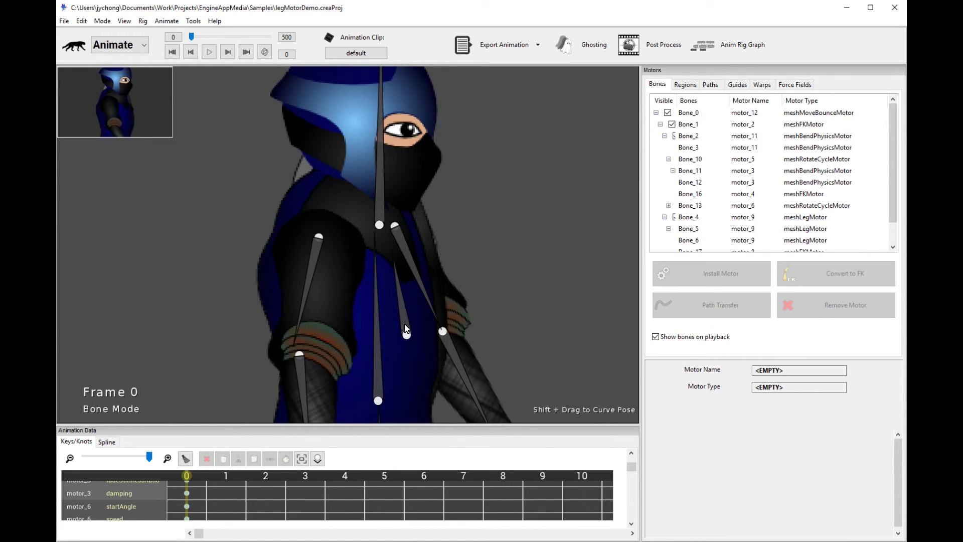
key(space)
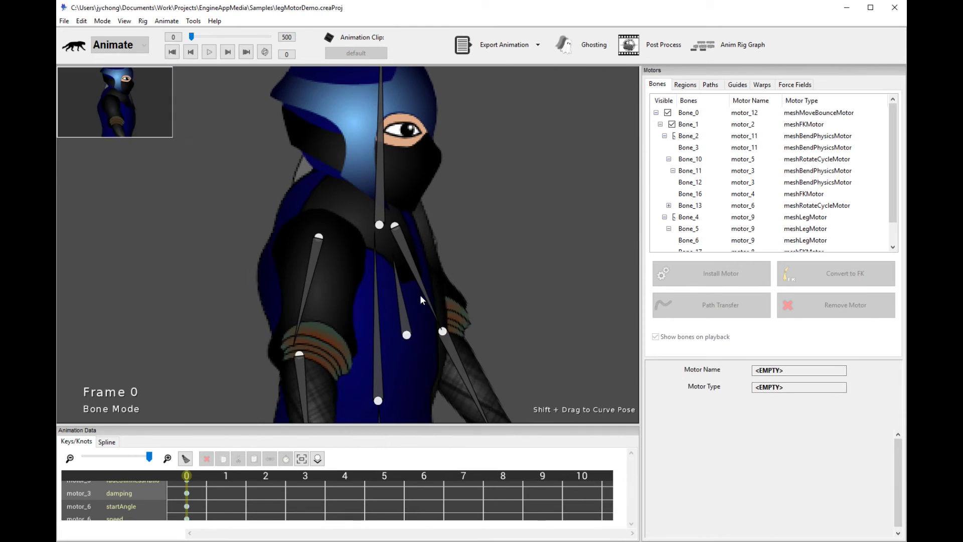
click(404, 307)
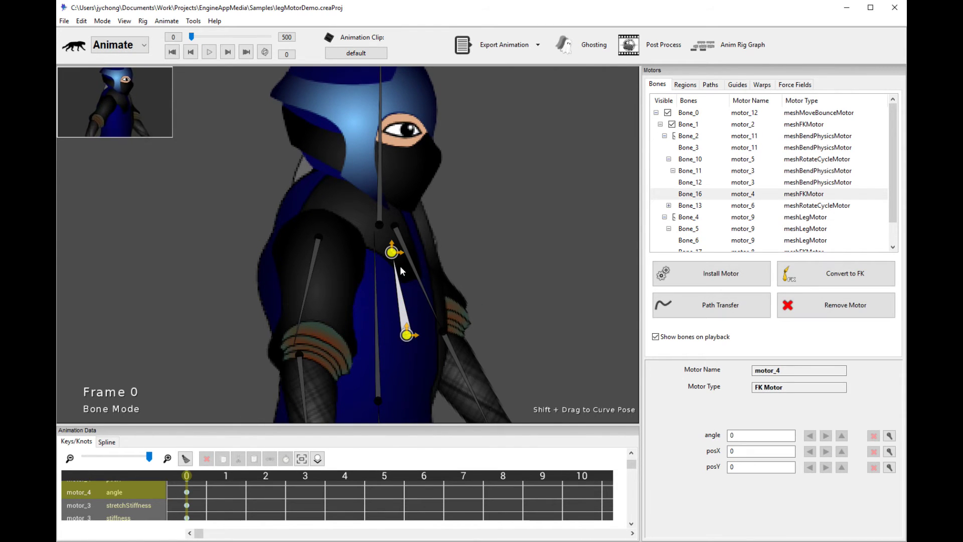
click(133, 46)
click(123, 70)
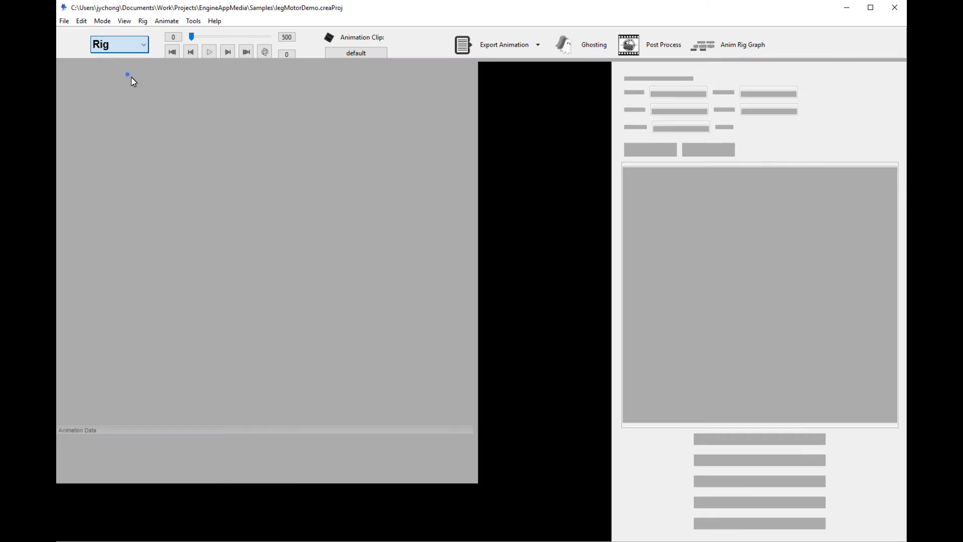
click(292, 39)
scroll(382, 218, up, 5)
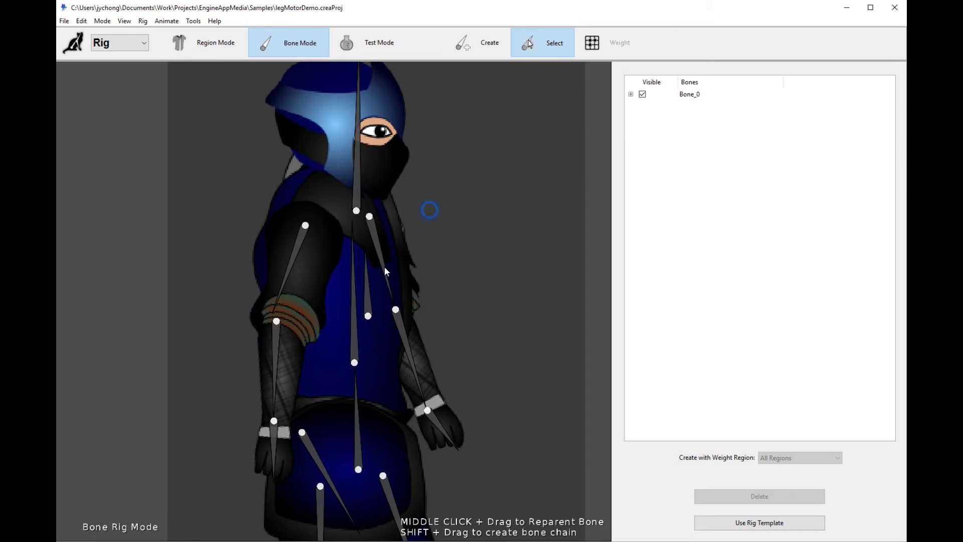
click(378, 266)
scroll(377, 264, up, 3)
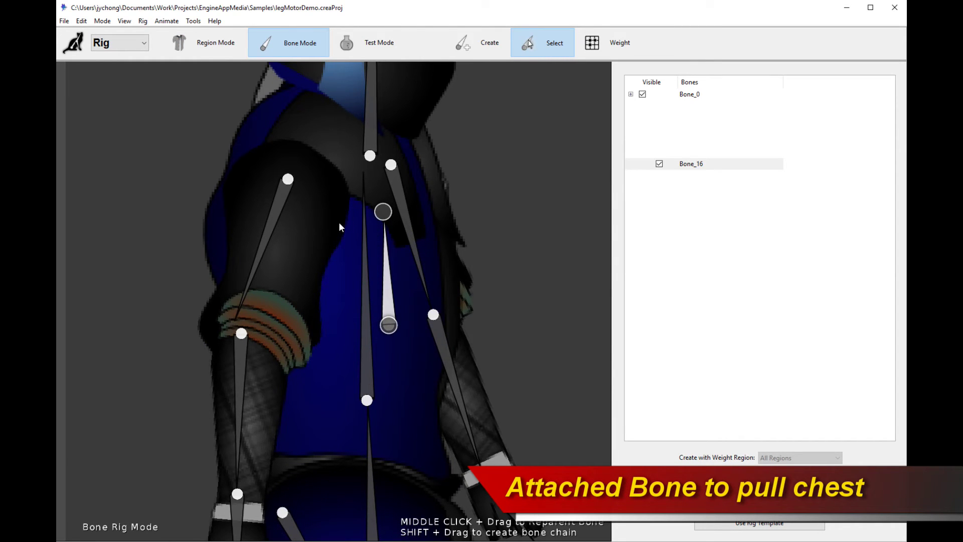
click(280, 207)
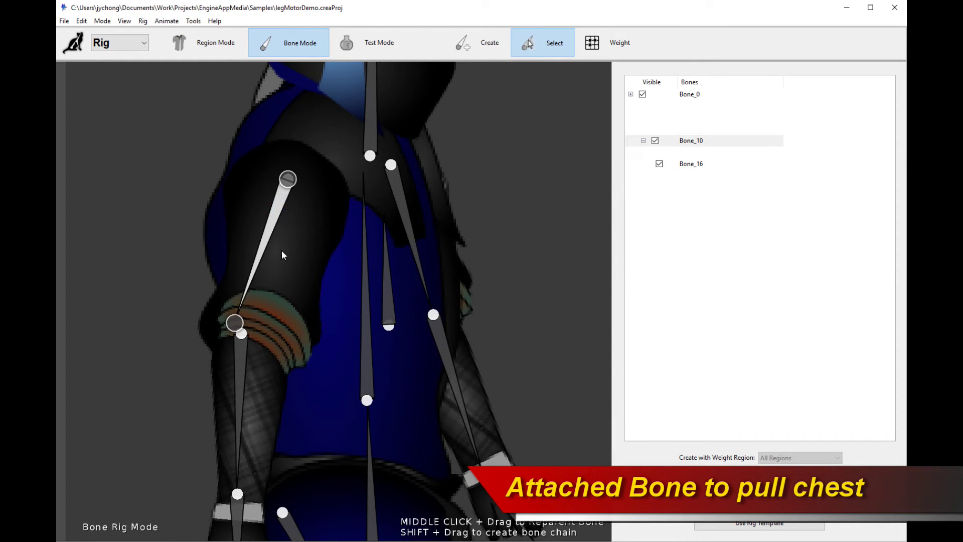
click(702, 143)
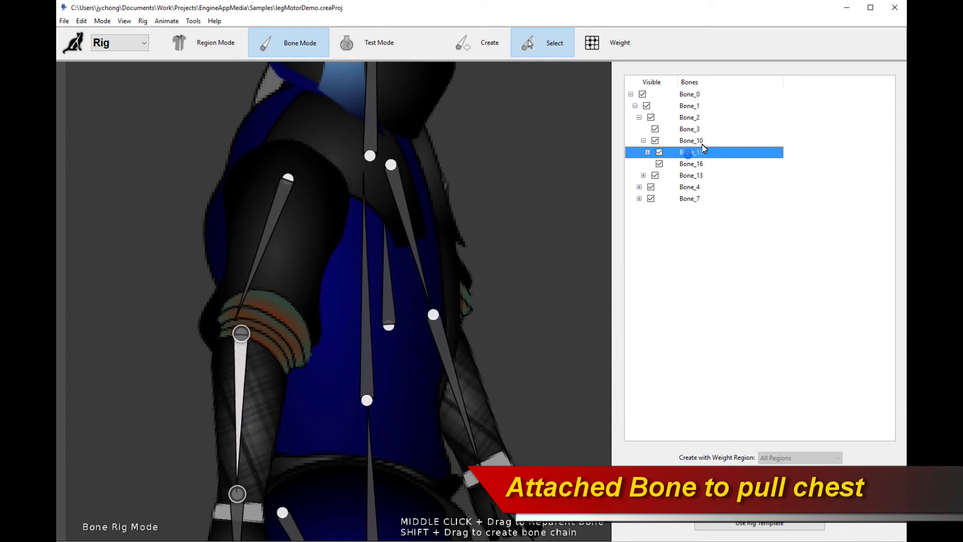
click(385, 259)
click(595, 45)
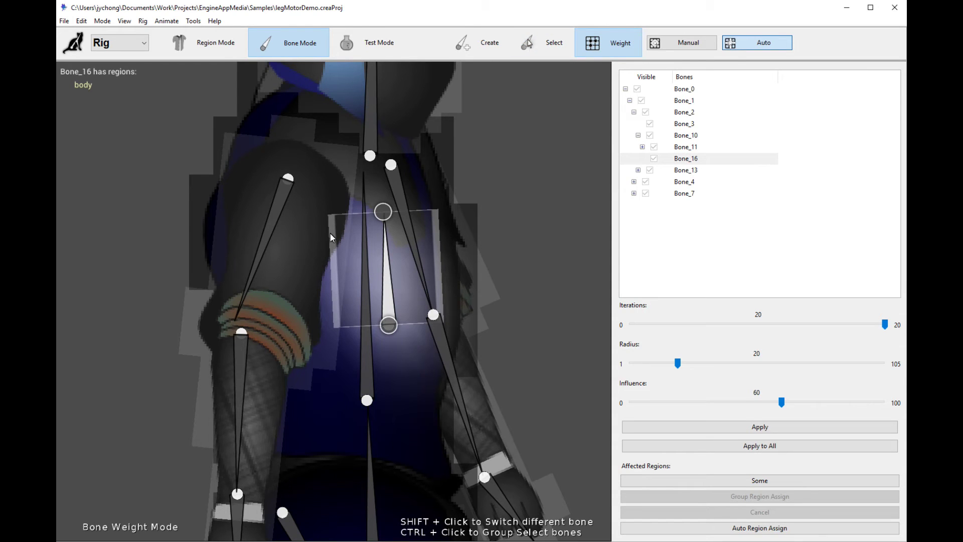
click(362, 48)
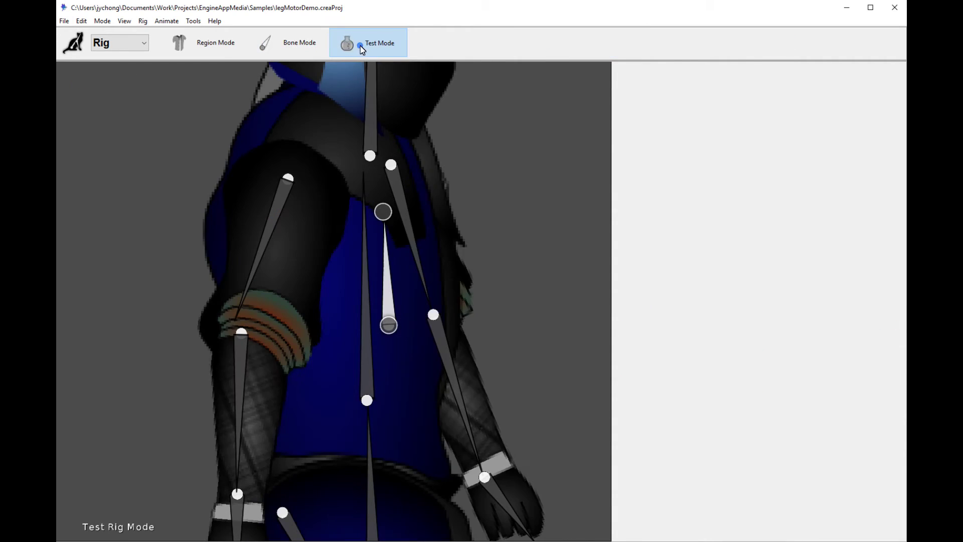
drag(235, 323, 217, 298)
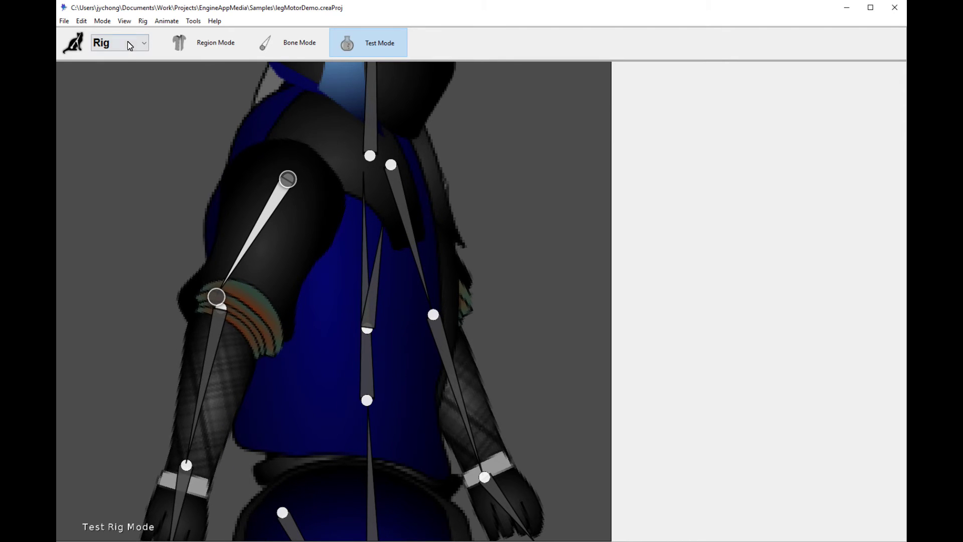
click(129, 86)
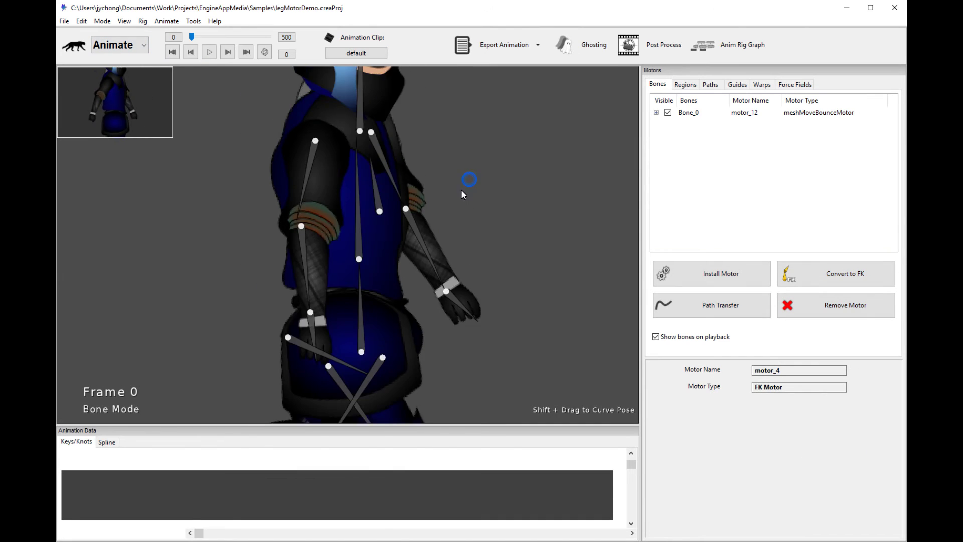
- Turn off 'Show bones on playback' and replay the walk with only the character visible
key(space)
key(space)
click(673, 336)
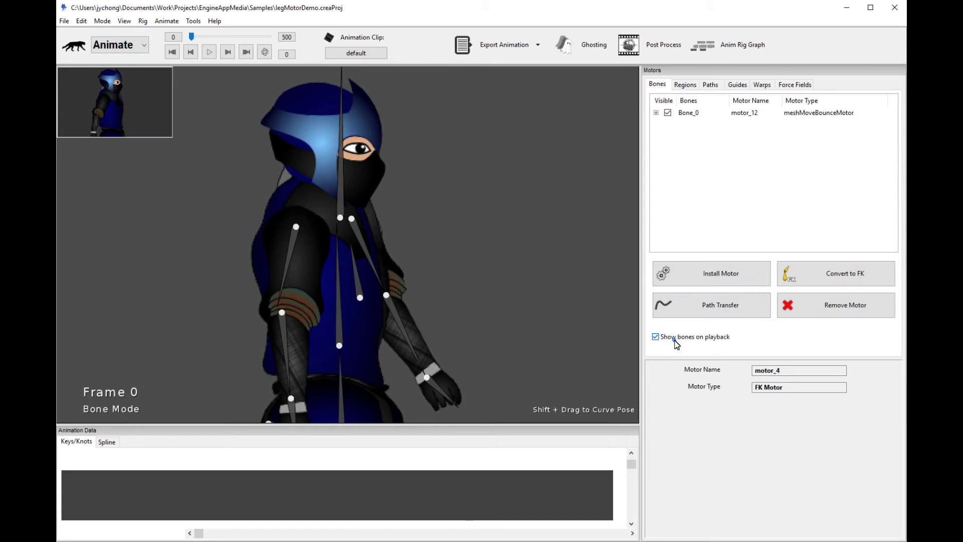
key(space)
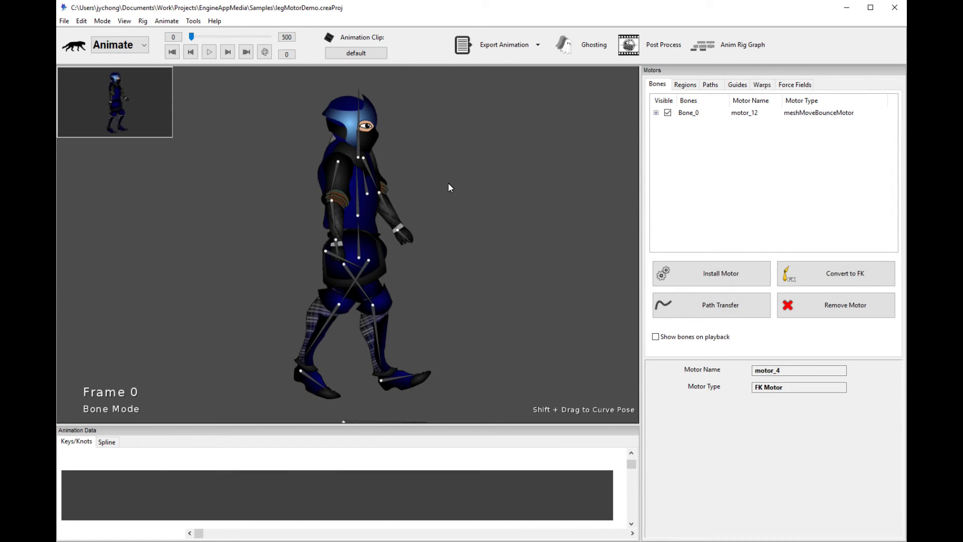
key(space)
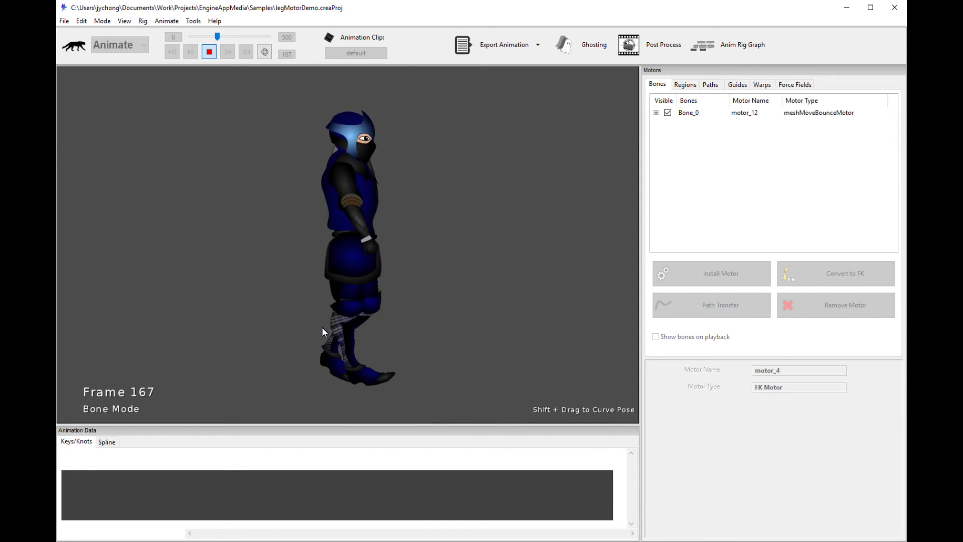
- Load and play the run clip, then select the leg bone showing motor_19 (height 3, landAngle 25)
click(382, 52)
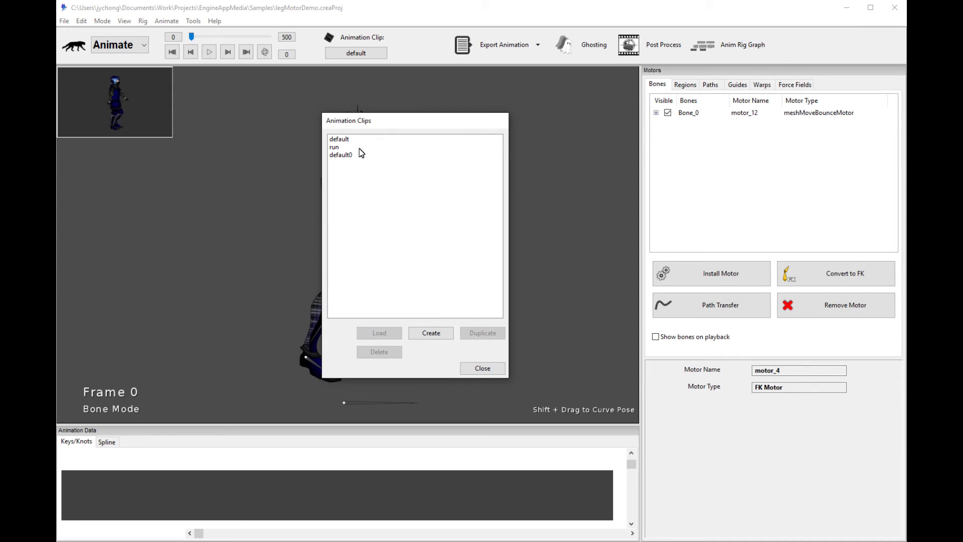
double_click(361, 148)
key(space)
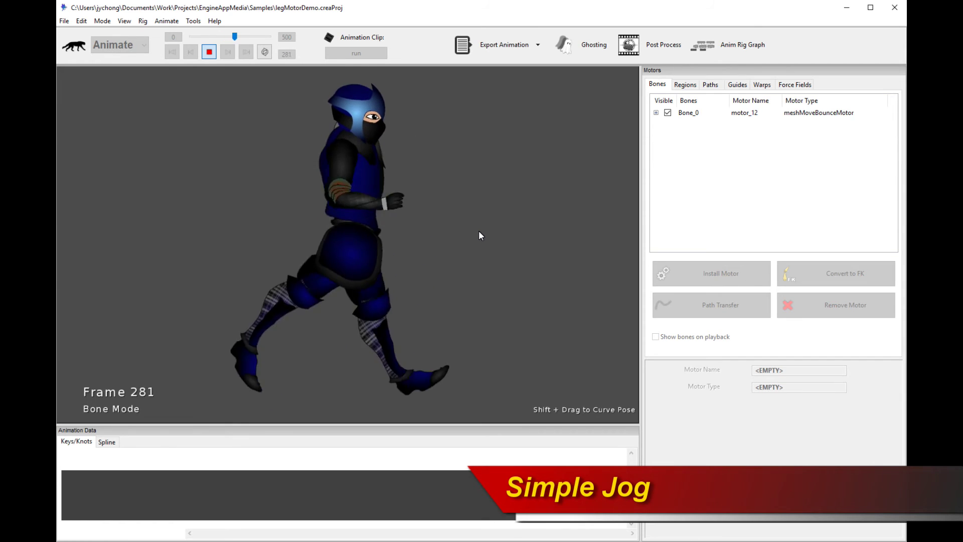
key(space)
click(376, 294)
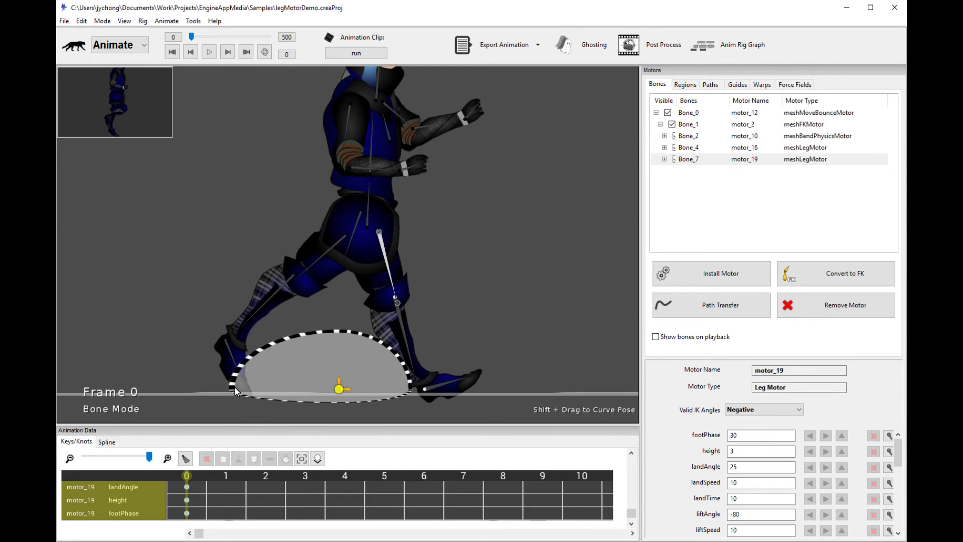
- Play the run cycle and select the thigh bone to show the leg motor's foot path
key(space)
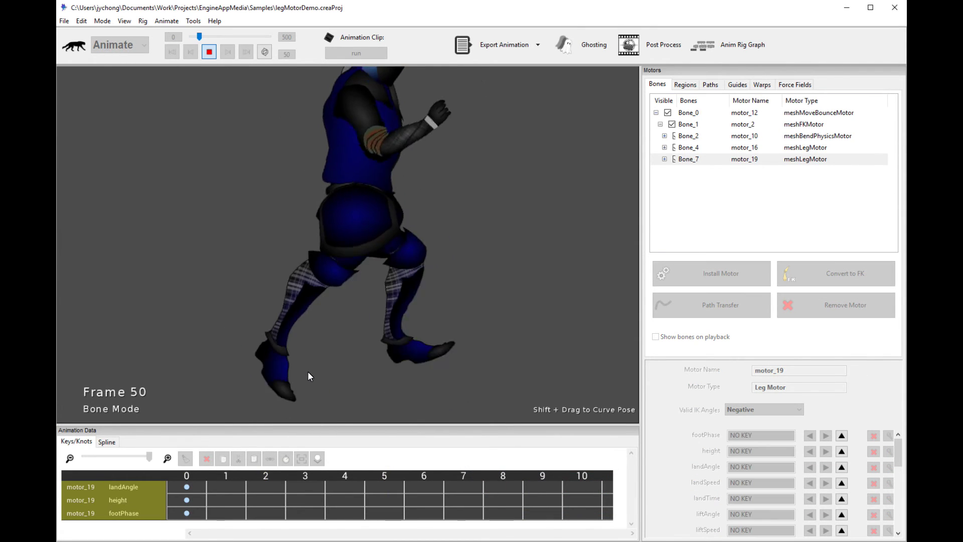
key(space)
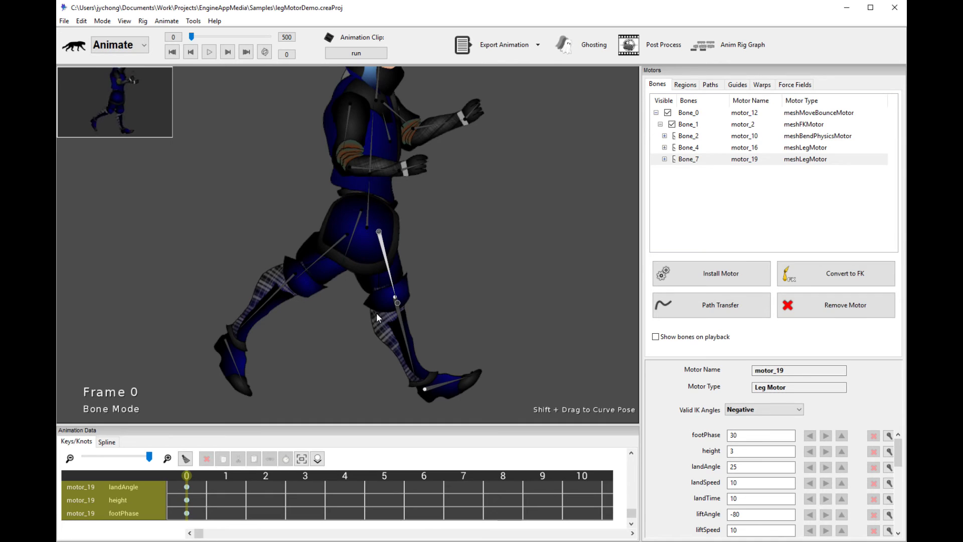
click(386, 271)
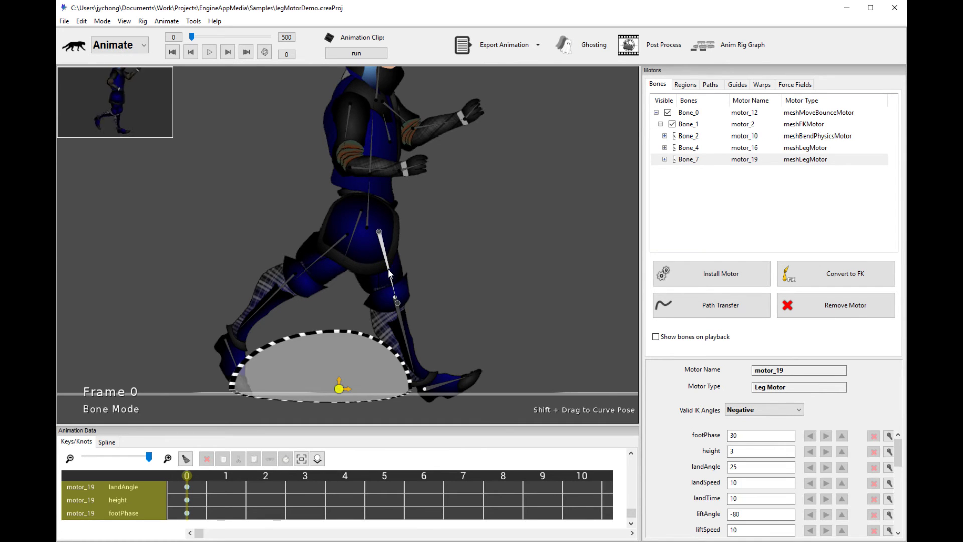
key(space)
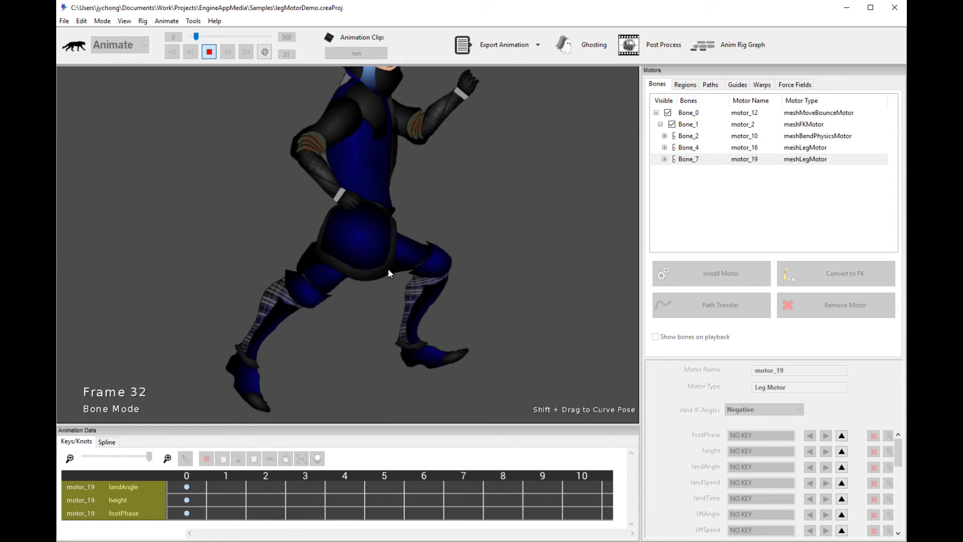
key(space)
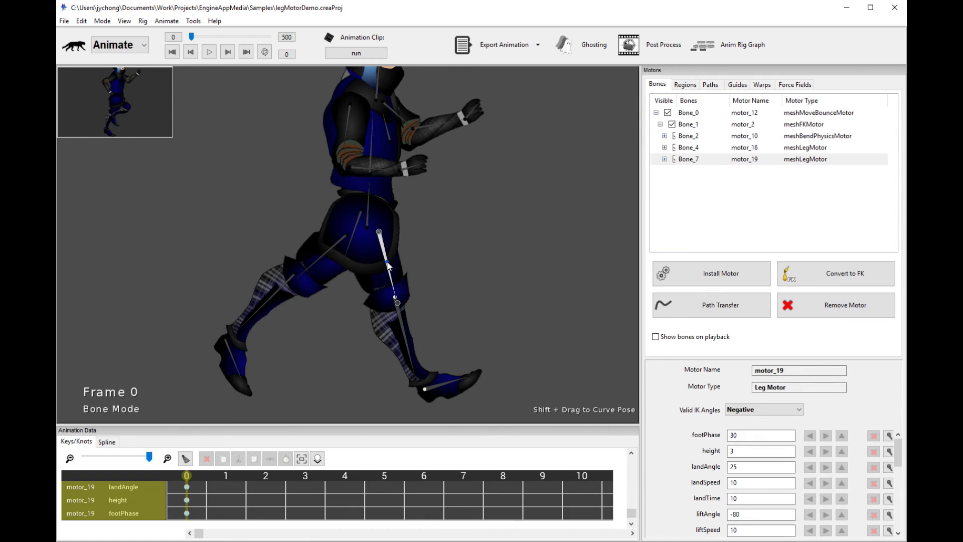
click(388, 266)
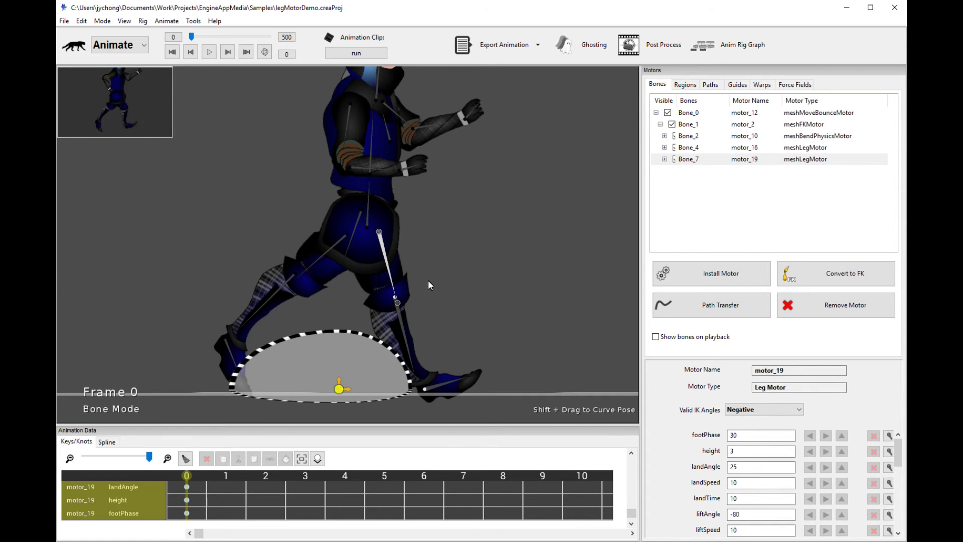
click(471, 257)
click(397, 264)
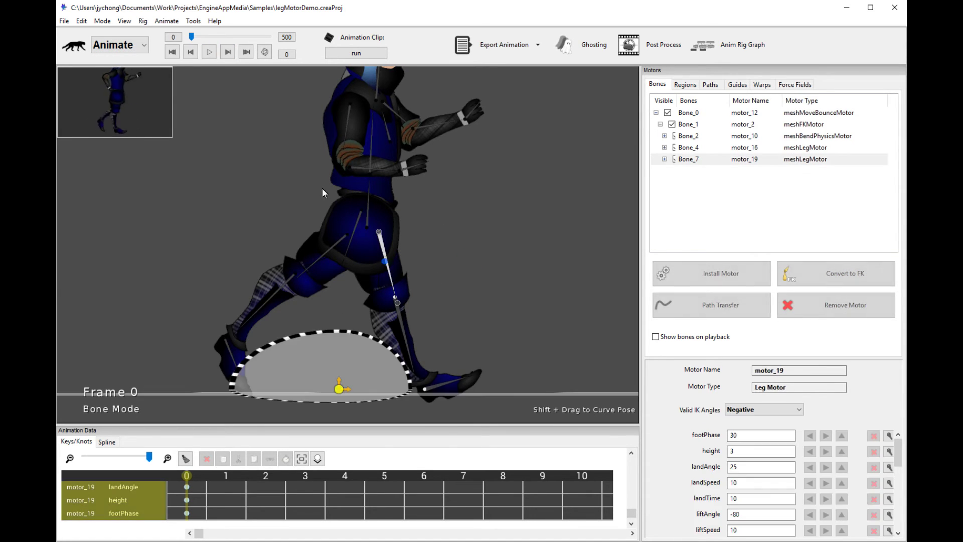
- Check the pose at frame 20, select foot Bone_9, advance to frame 31, then play and stop
drag(193, 39, 193, 36)
click(448, 353)
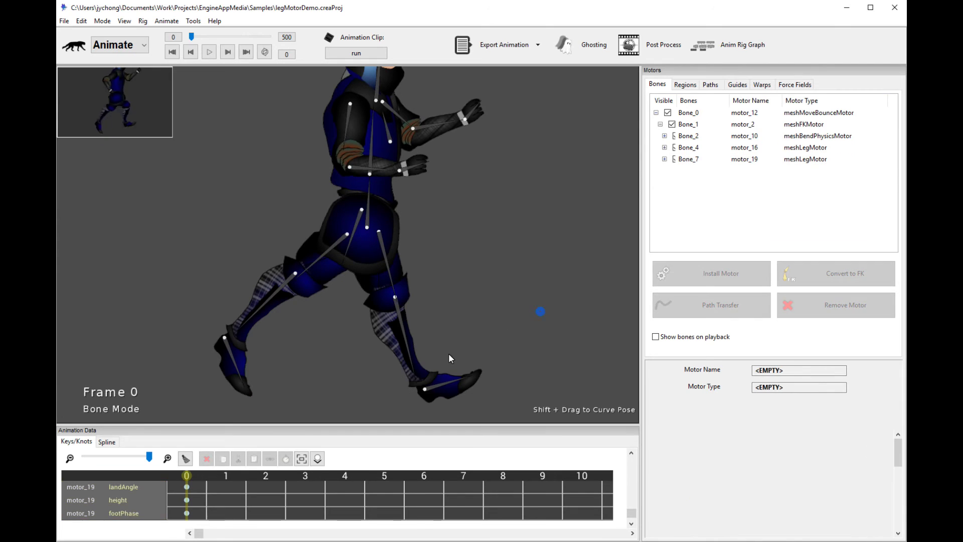
click(444, 382)
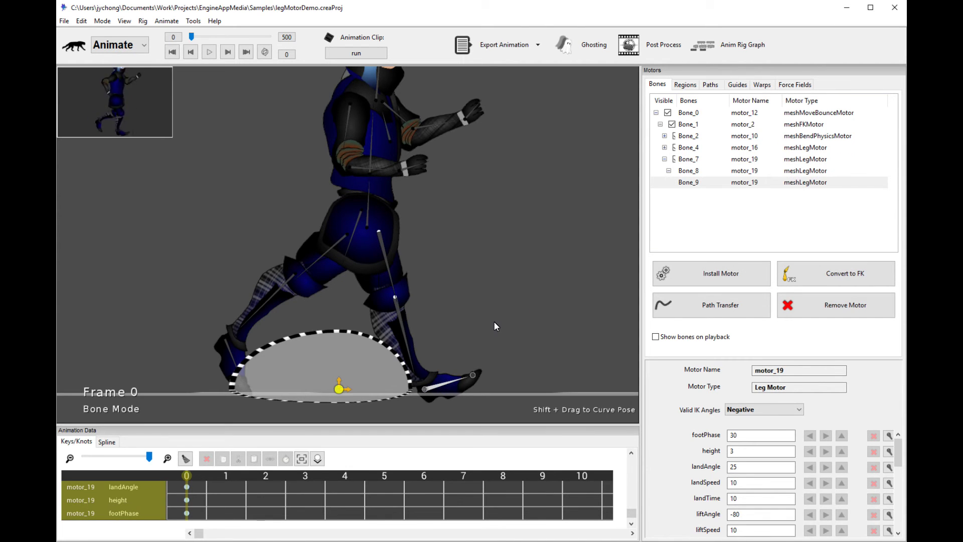
mouse_move(192, 38)
mouse_down()
mouse_move(206, 49)
mouse_move(178, 50)
mouse_up()
click(209, 52)
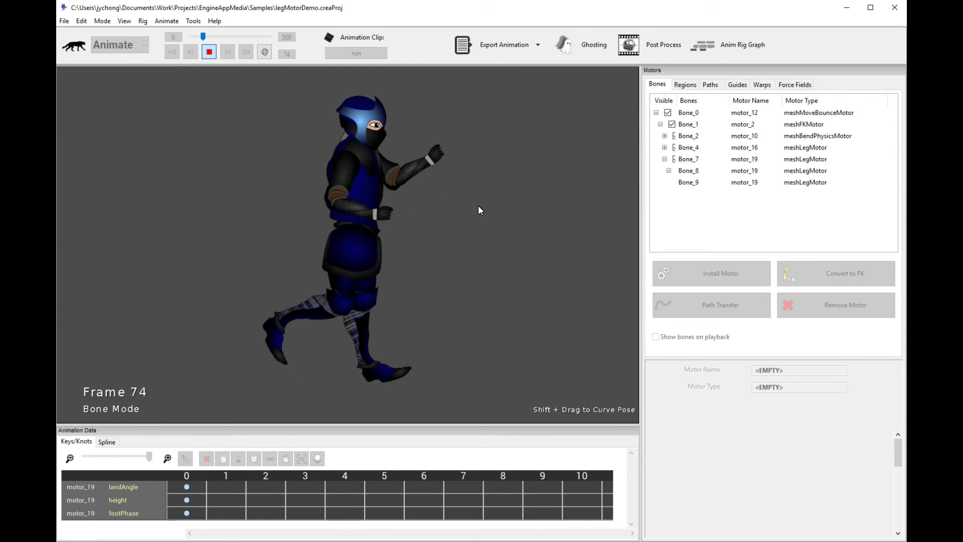
key(space)
- Open recent project metriDino.creaProj, discarding unsaved changes to the leg motor demo
key(space)
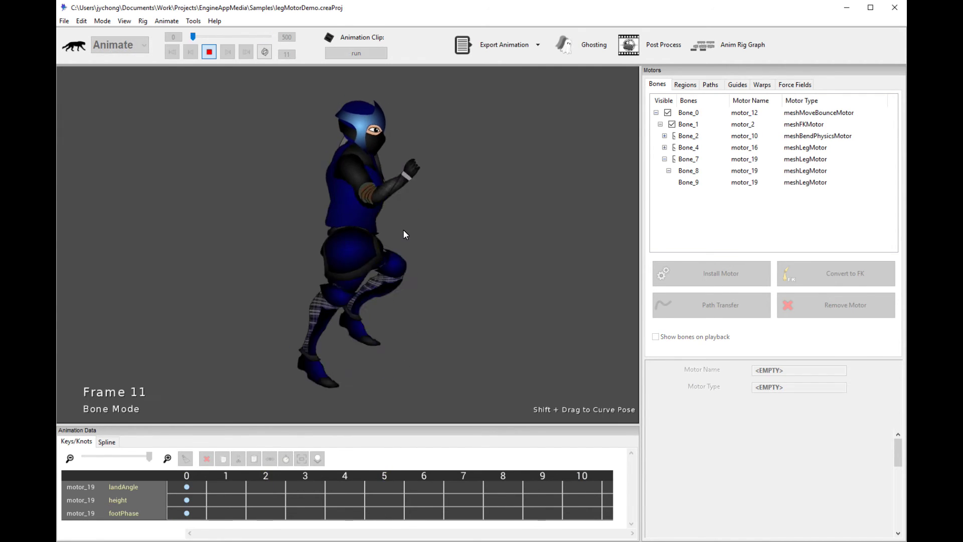
key(space)
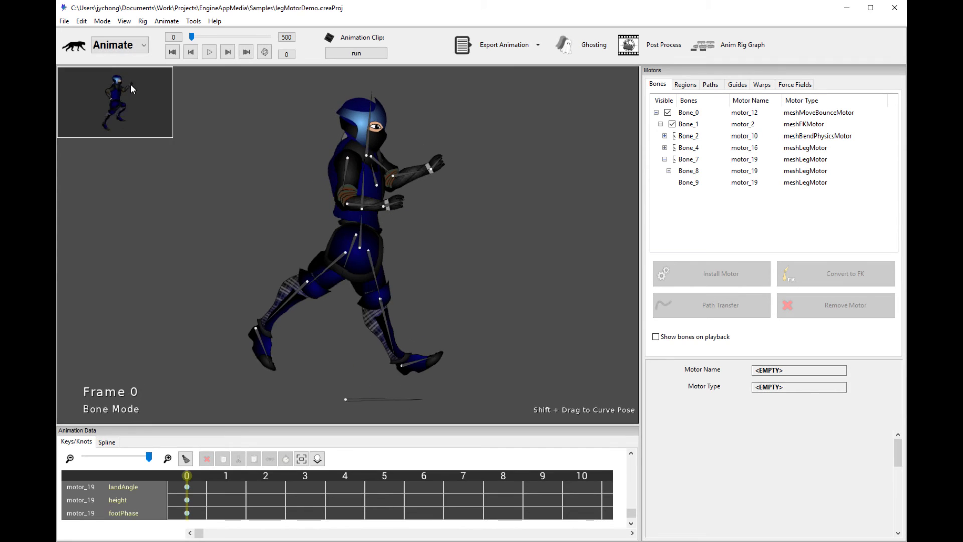
click(66, 23)
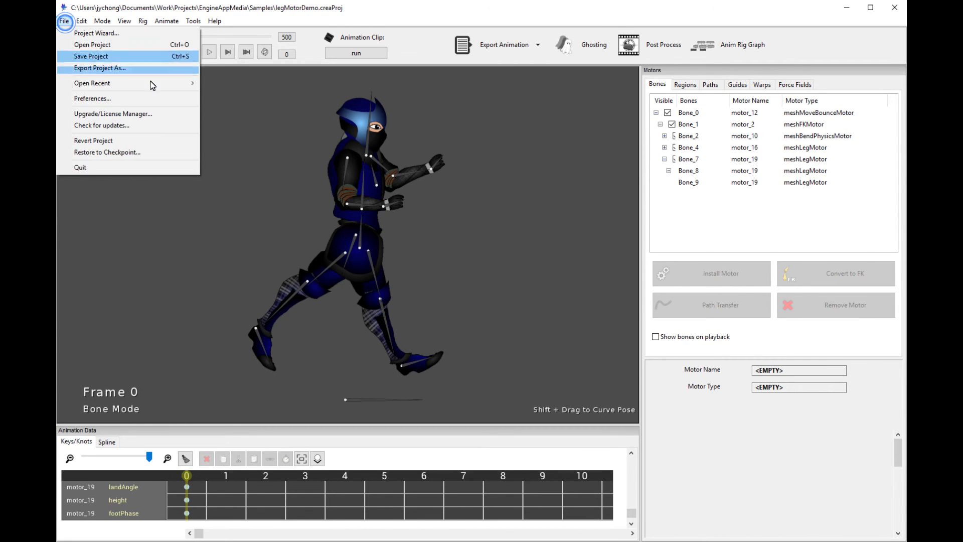
mouse_move(153, 84)
click(287, 96)
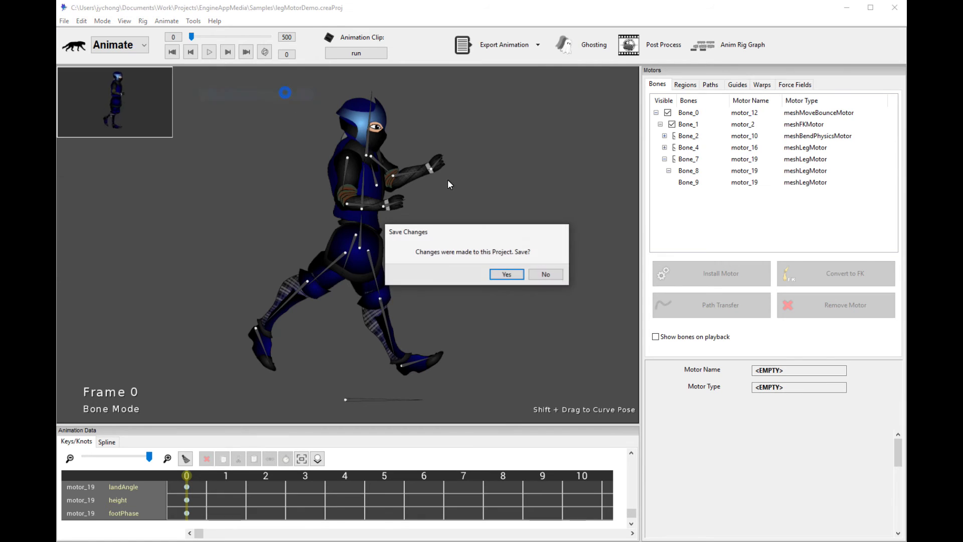
click(540, 275)
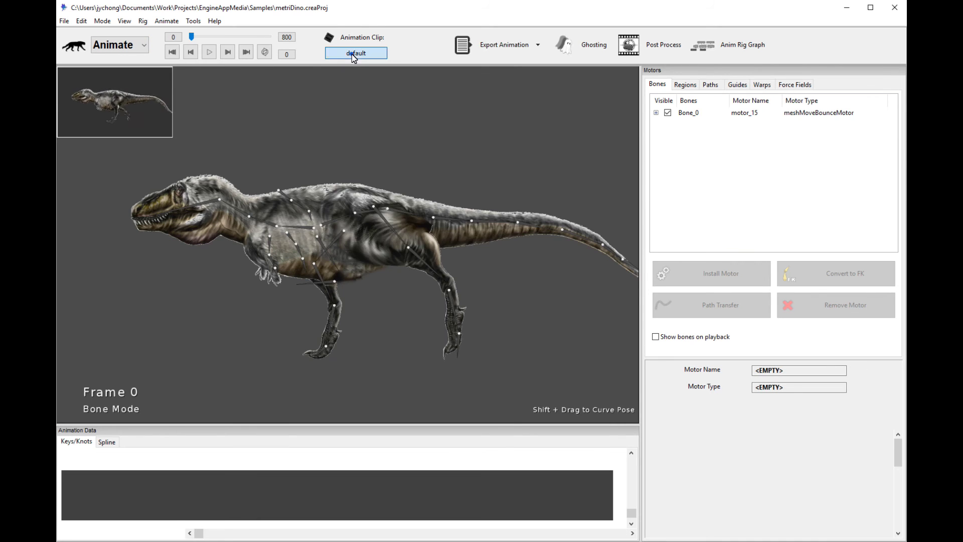
- Load the legTest clip, select the hind-leg bone's motor_33, and play it once
click(351, 53)
double_click(363, 144)
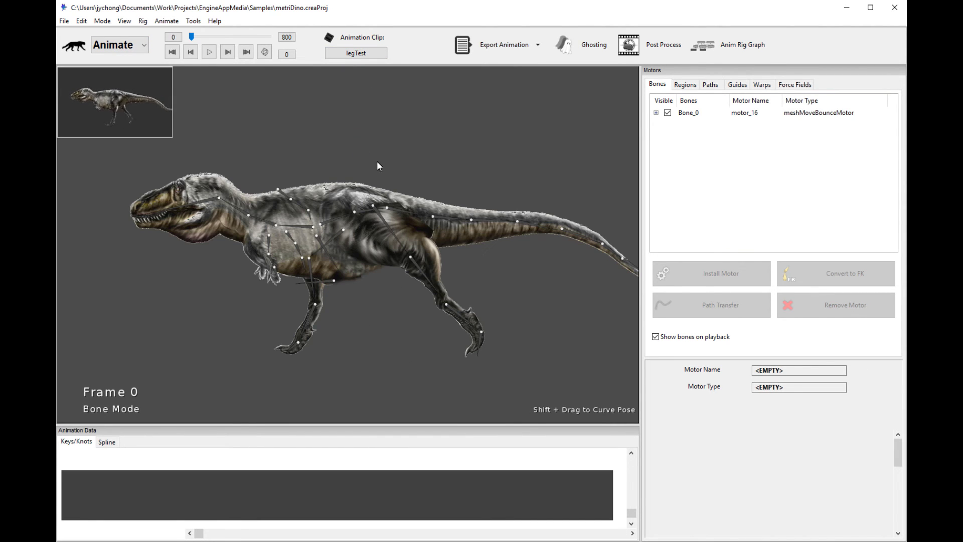
scroll(467, 172, up, 3)
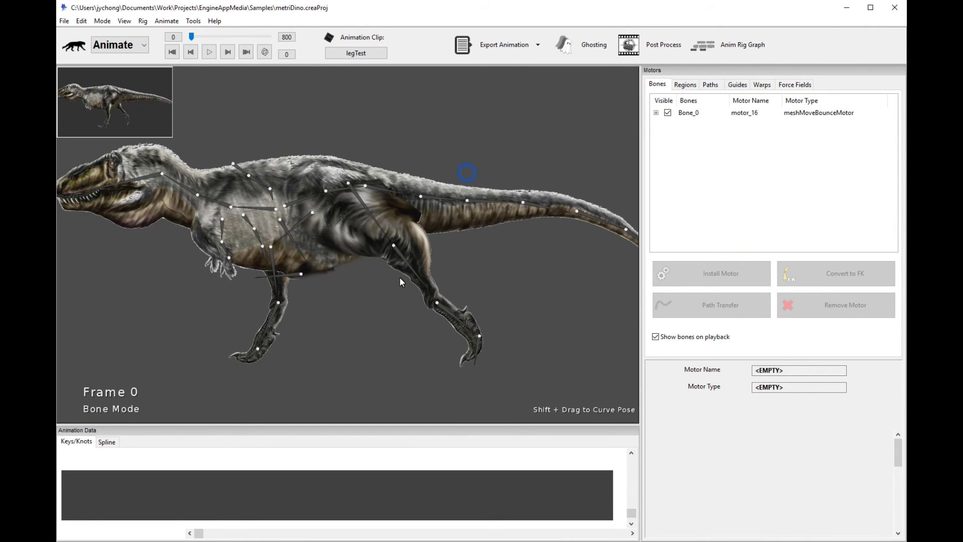
click(408, 267)
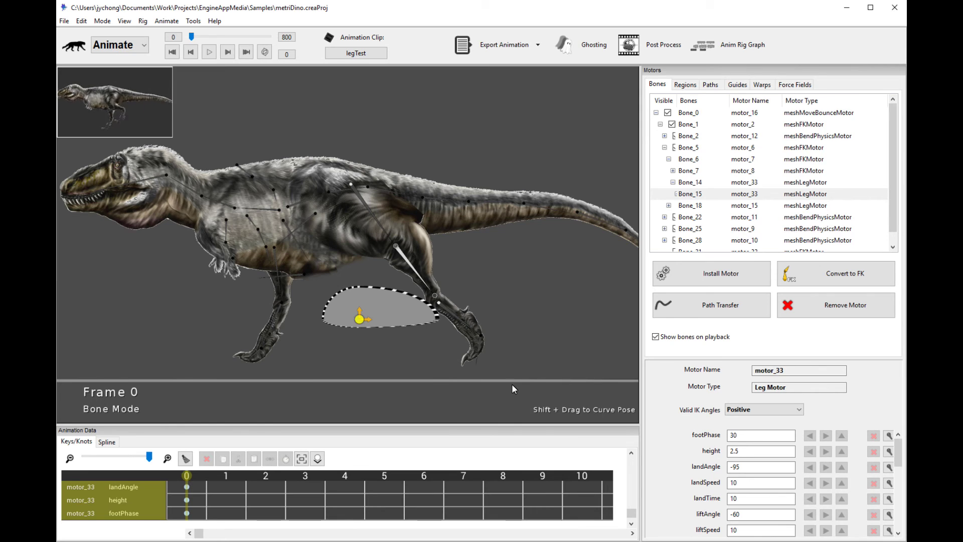
key(space)
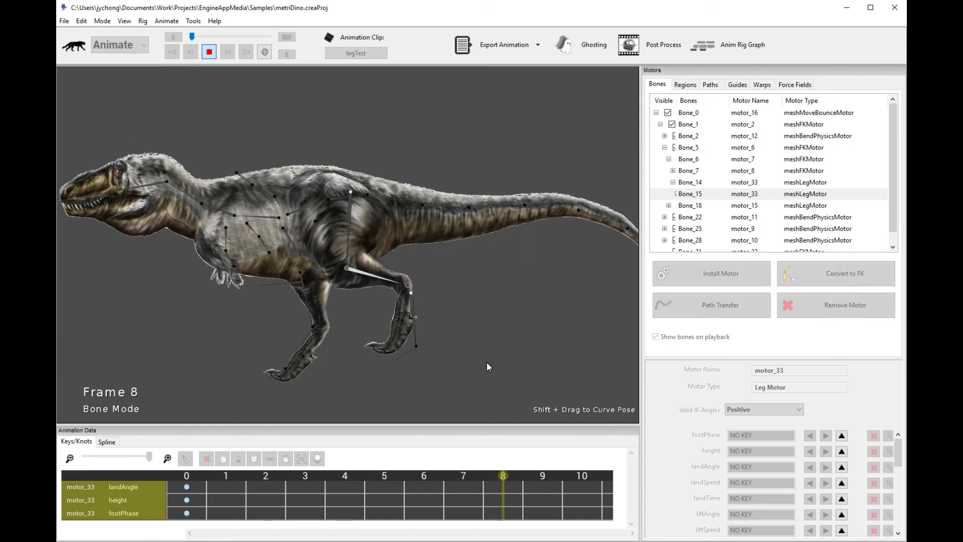
key(space)
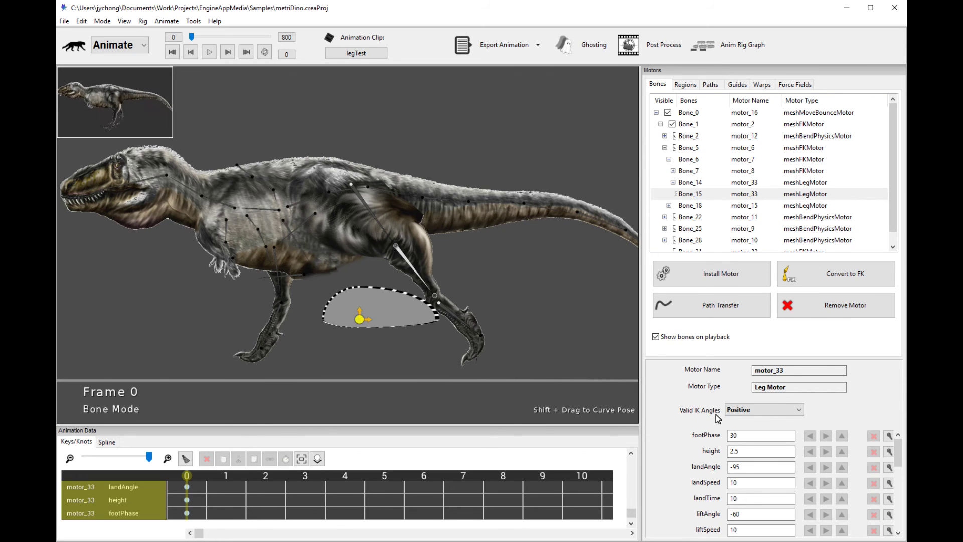
- Replay legTest, select foot bone Bone_16, and play it again back to frame 0
key(space)
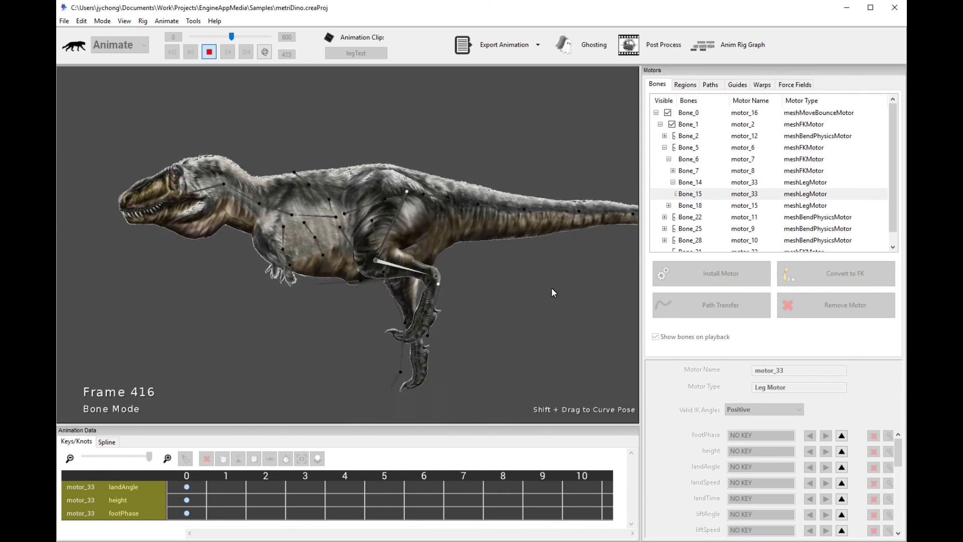
key(space)
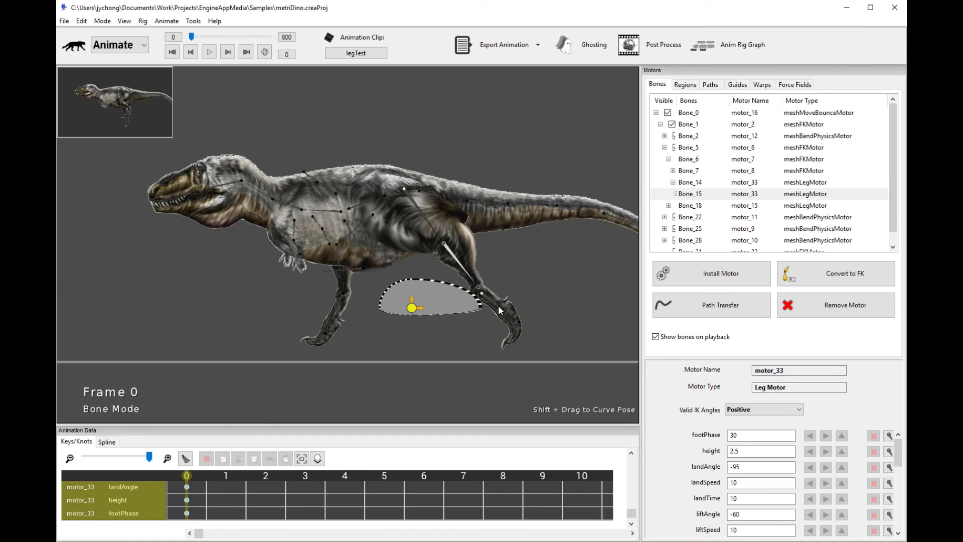
click(499, 307)
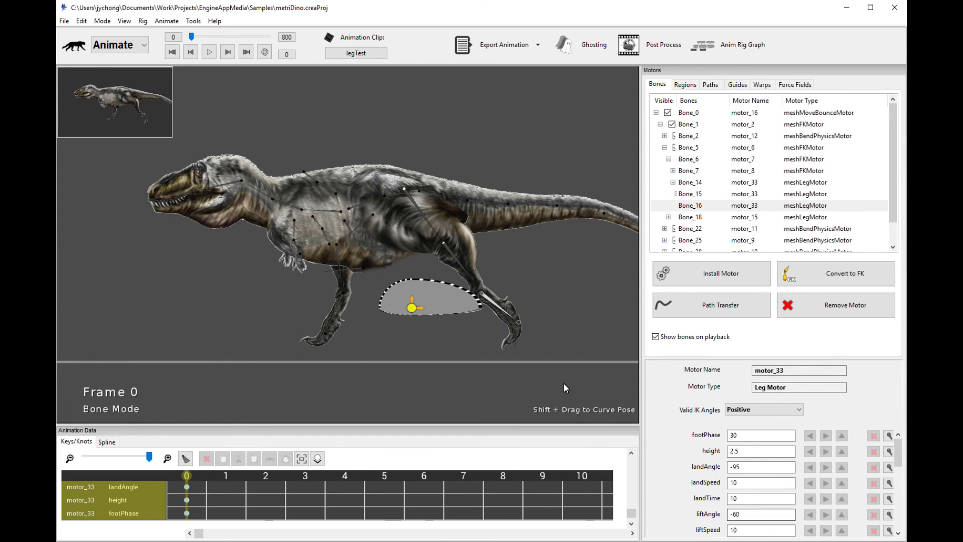
key(space)
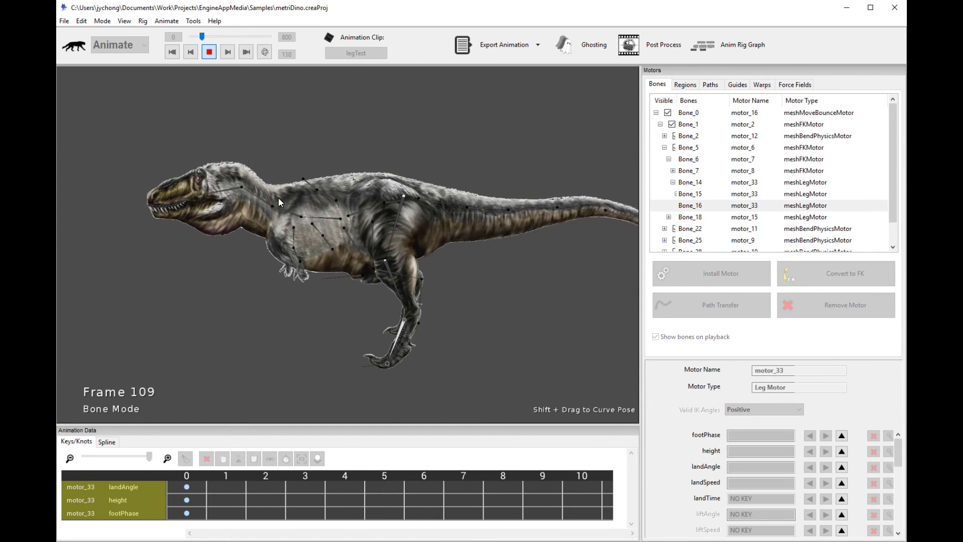
key(space)
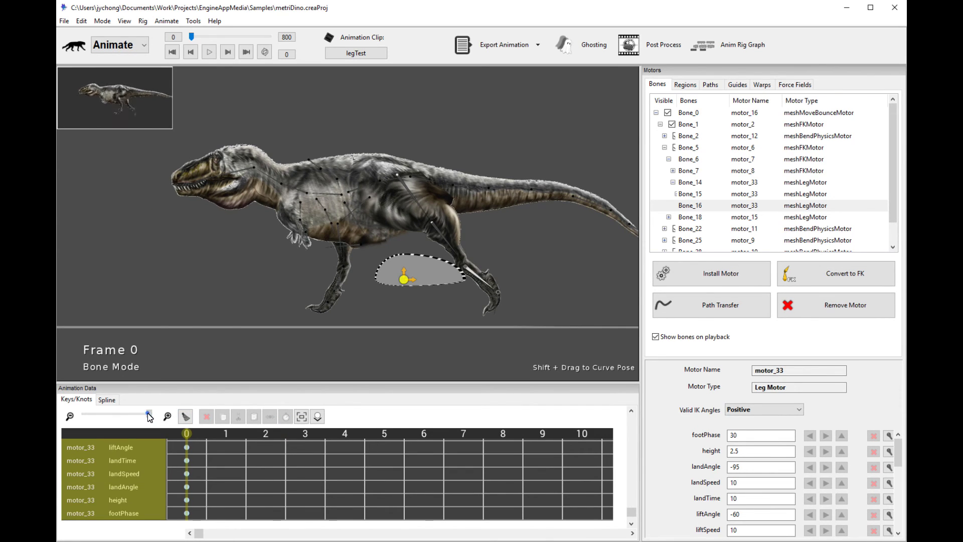
- Scrub the legTest timeline between frames 0 and about 22 to check motor_33's stride, ending at frame 0
drag(150, 417, 93, 417)
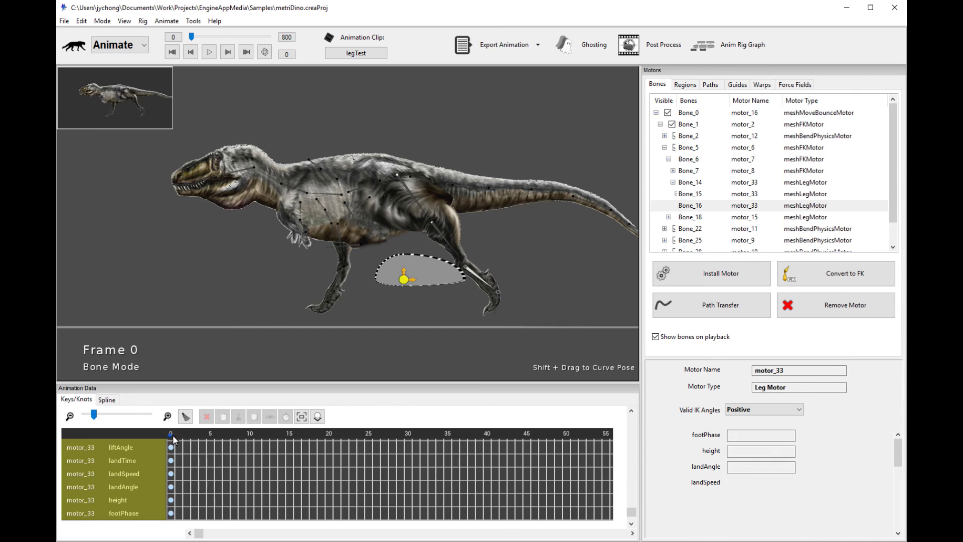
drag(172, 435, 590, 443)
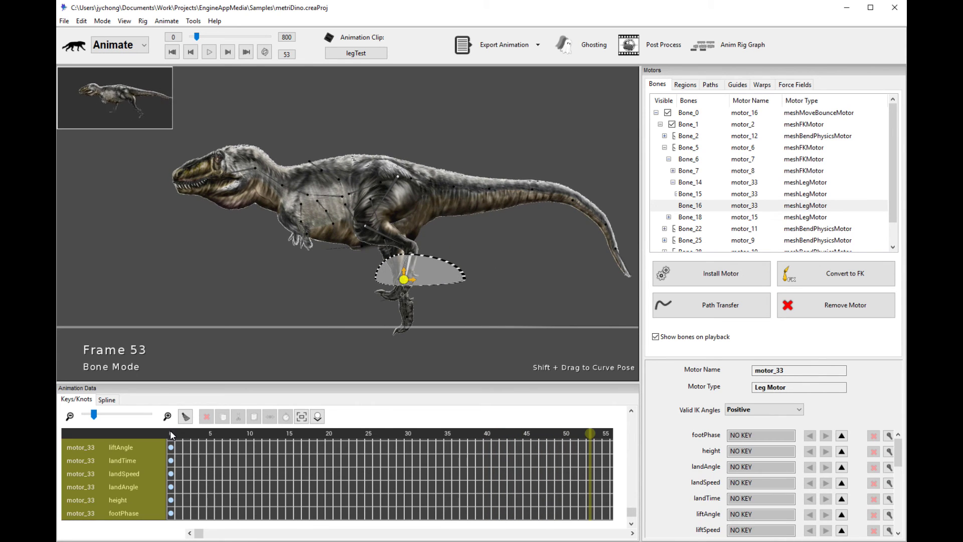
drag(170, 429, 441, 442)
drag(519, 440, 246, 440)
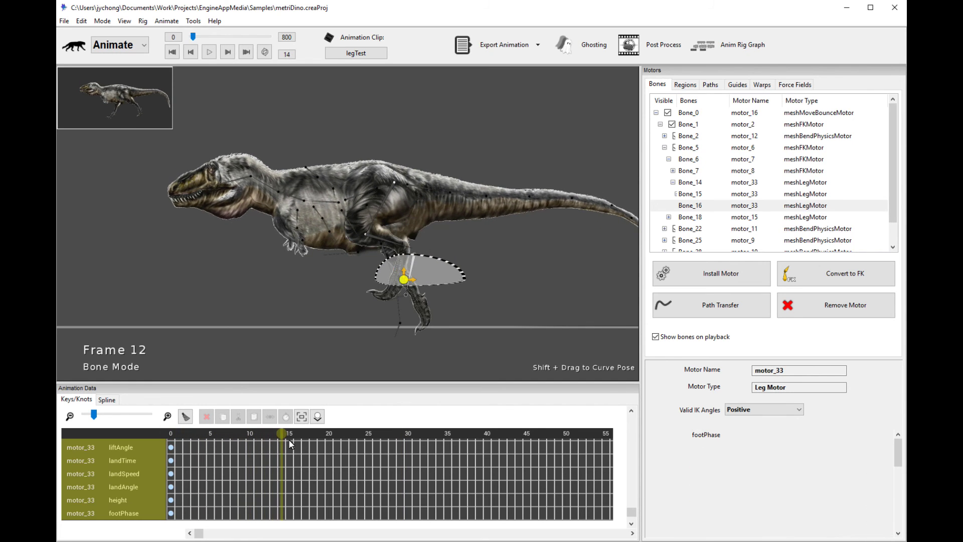
drag(304, 443, 203, 435)
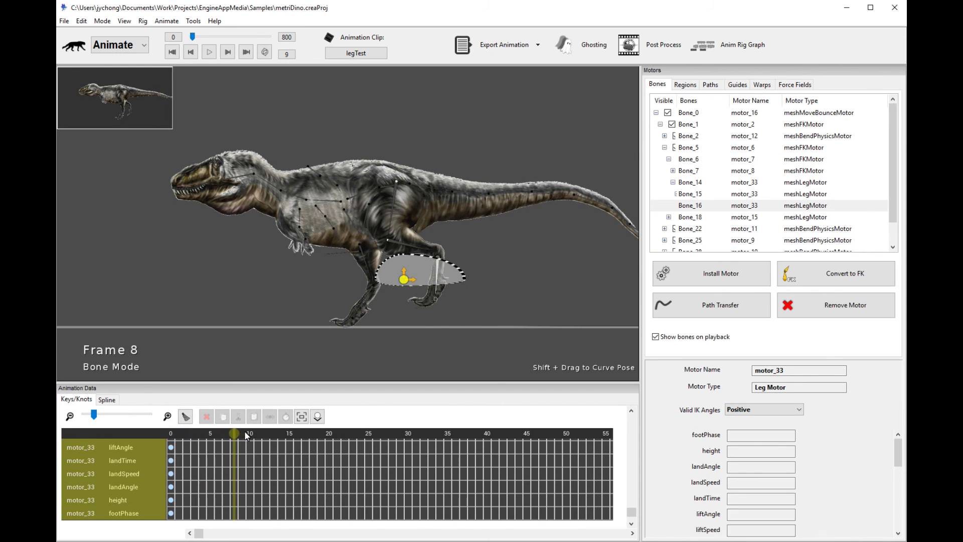
drag(246, 434, 317, 430)
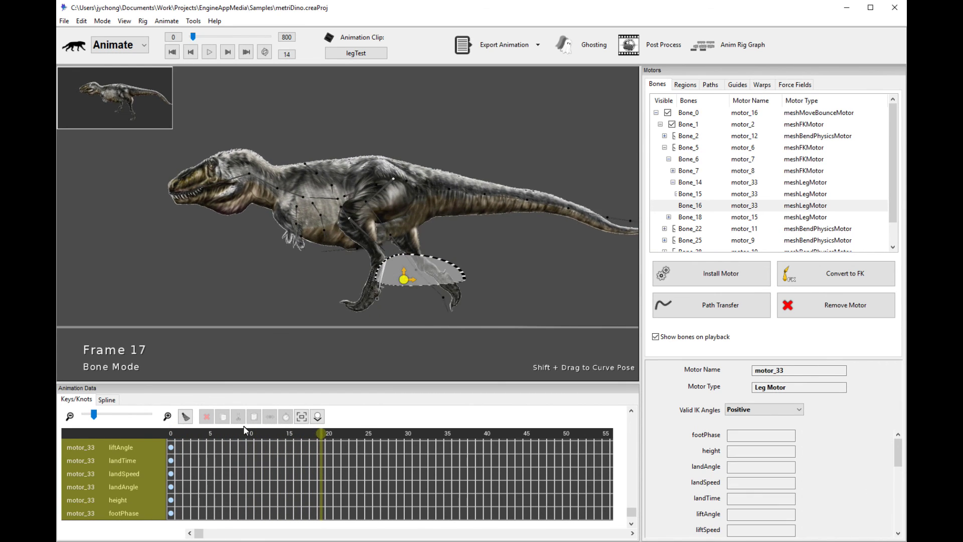
drag(246, 430, 173, 430)
- Zoom in on the torso and inspect the upper back's motor_9 and the arm's motor_11
click(267, 284)
scroll(272, 275, up, 3)
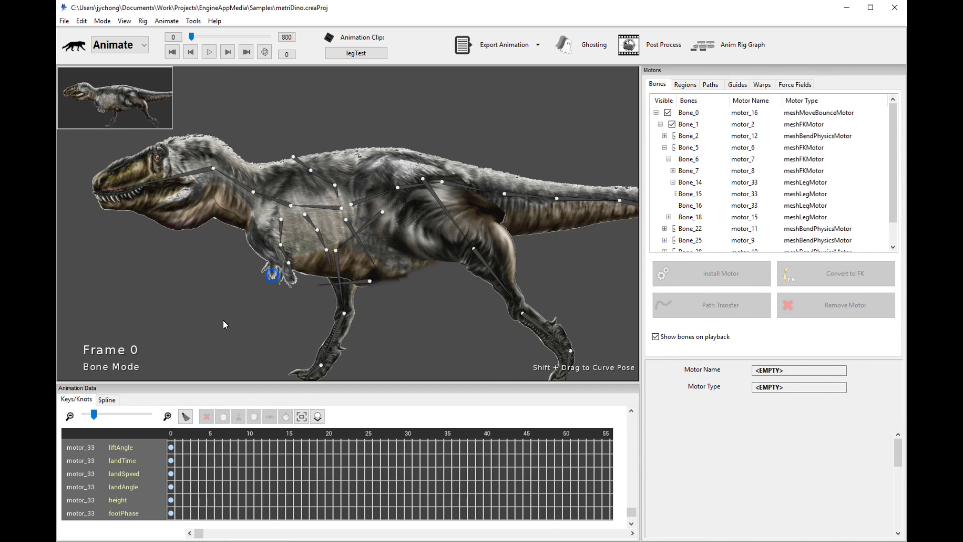
scroll(284, 345, up, 2)
scroll(374, 323, up, 1)
scroll(481, 341, up, 1)
scroll(346, 292, up, 1)
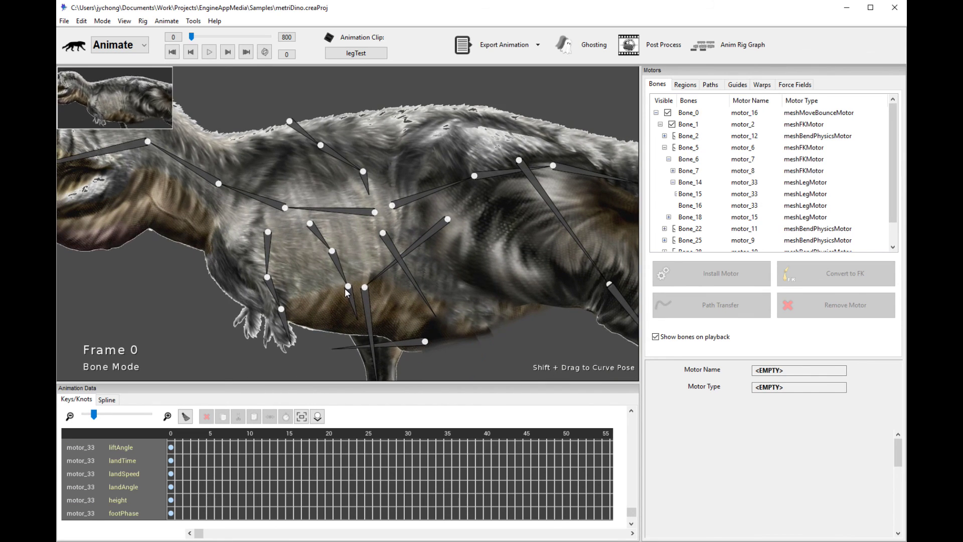
drag(356, 182, 379, 209)
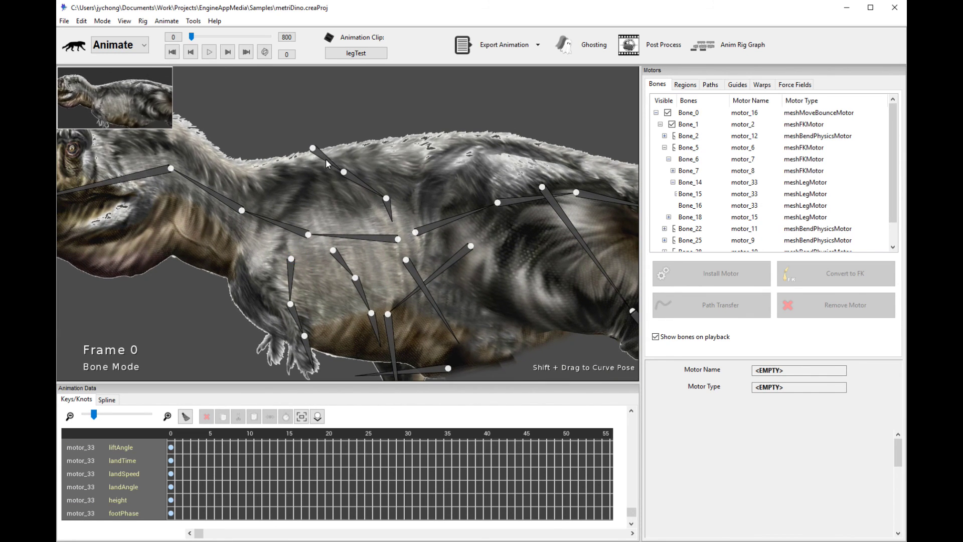
scroll(329, 163, down, 2)
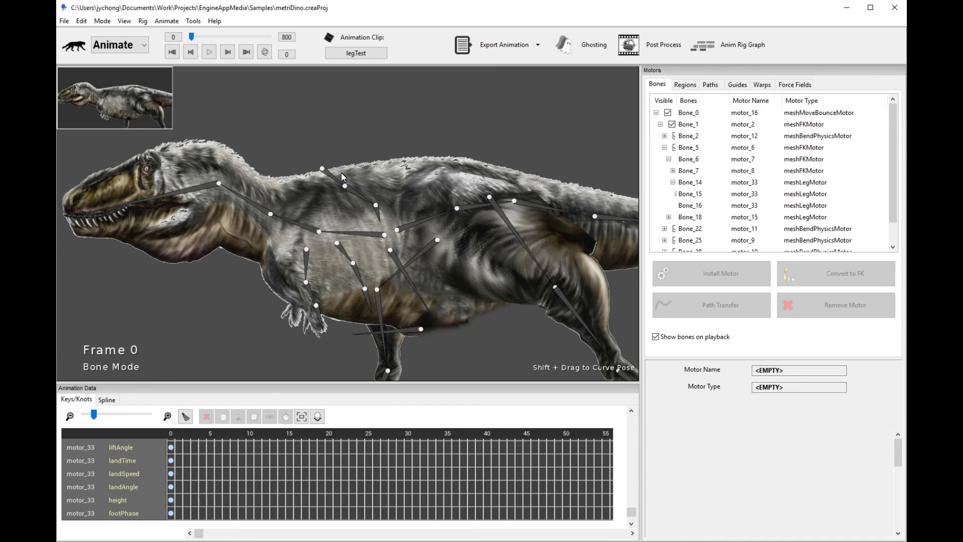
click(332, 174)
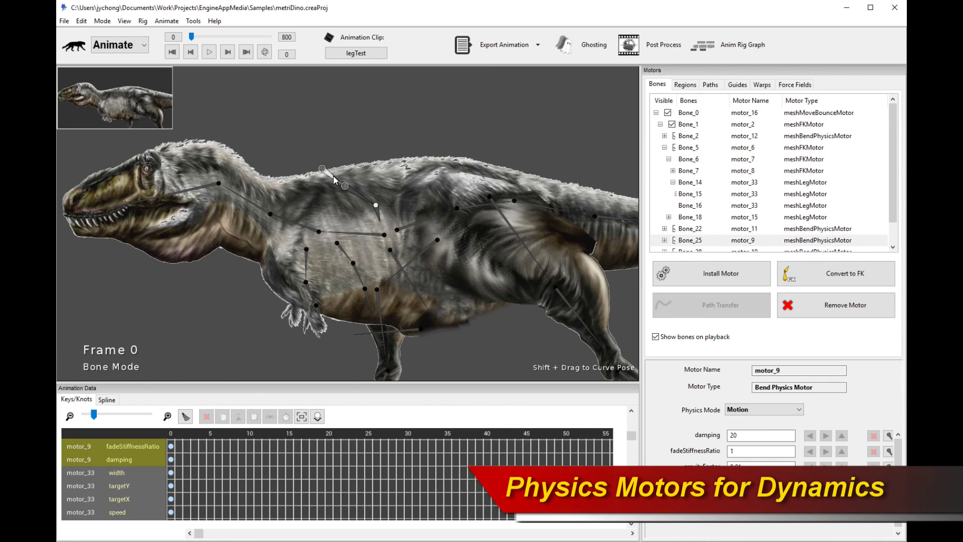
click(306, 257)
- Inspect the chest's motor_10 and the neck and head's motor_12, then play and stop
scroll(306, 256, up, 2)
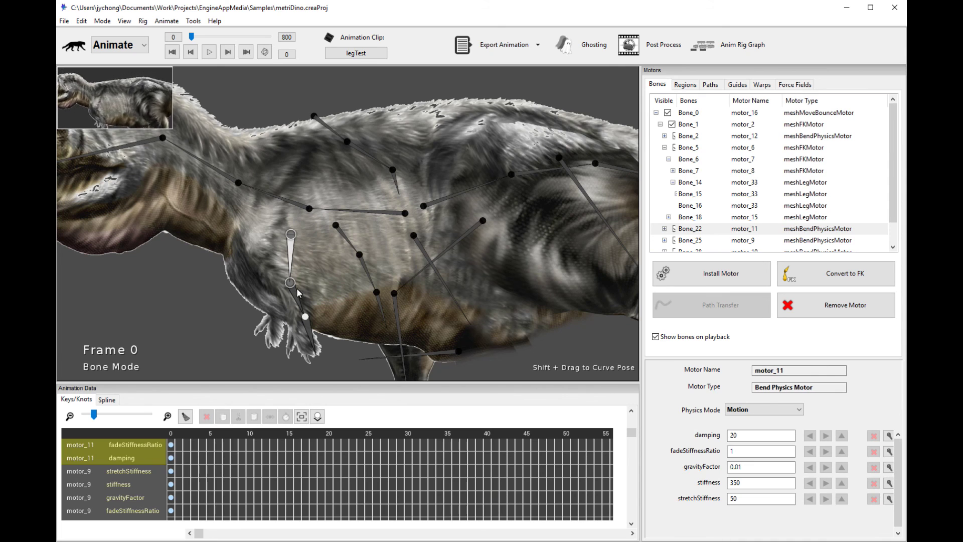
click(345, 238)
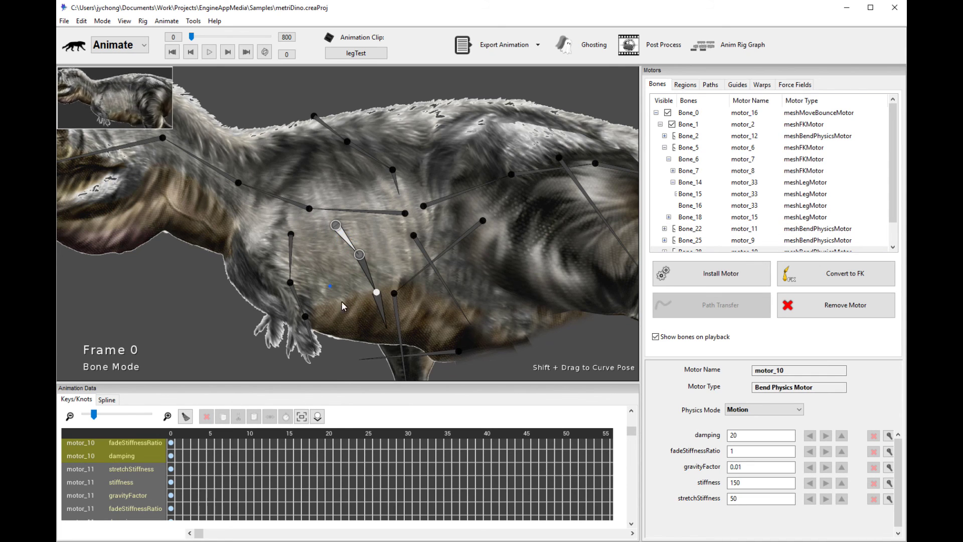
click(373, 287)
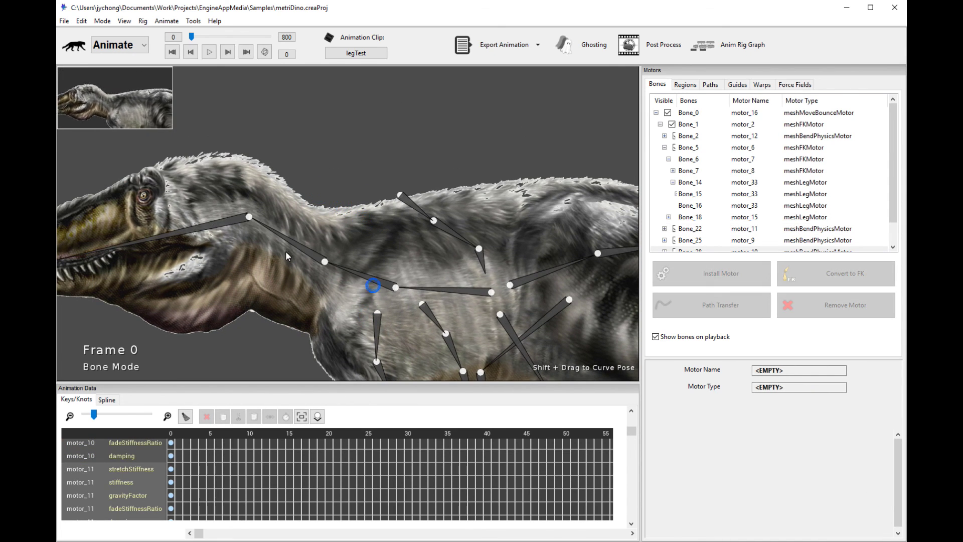
click(234, 224)
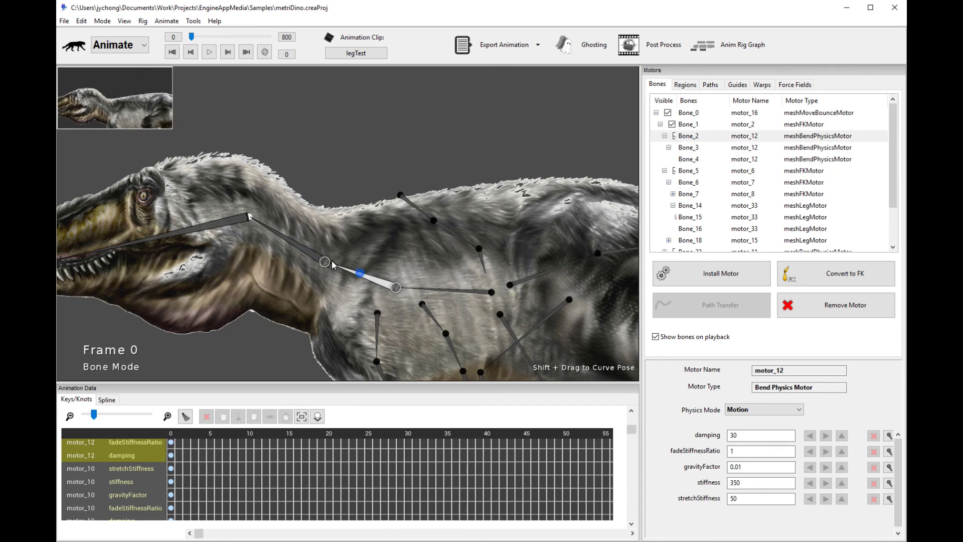
click(201, 230)
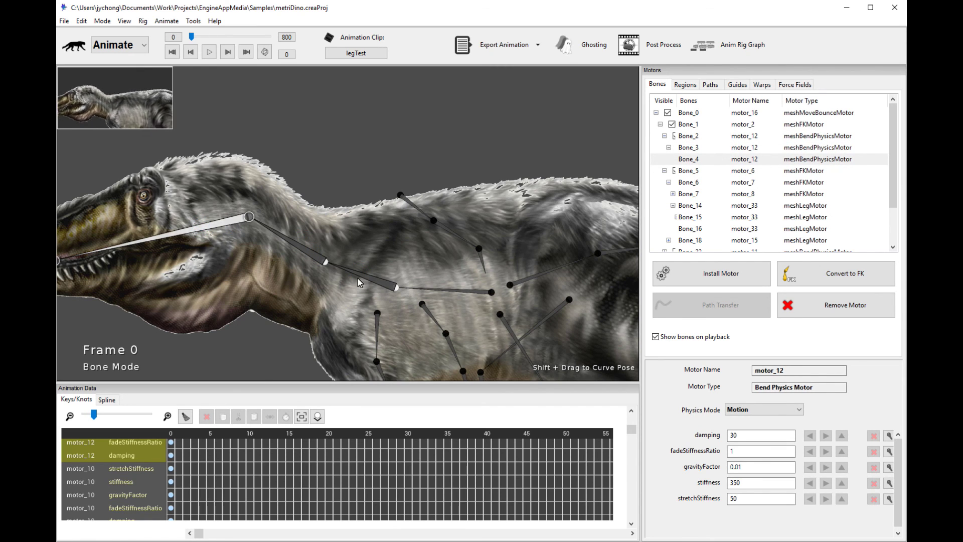
key(space)
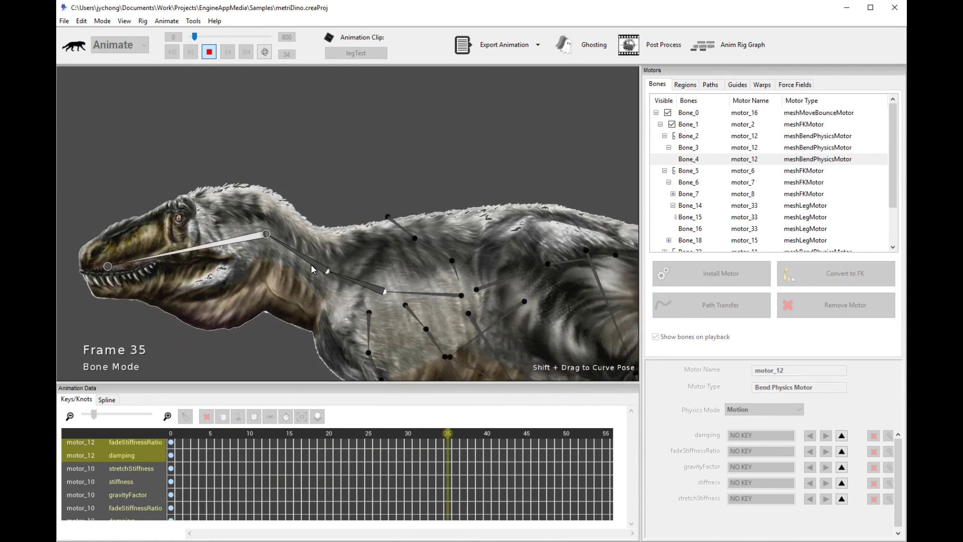
key(space)
- Open the Anim Rig Graph and move it to the right of the dinosaur
click(758, 50)
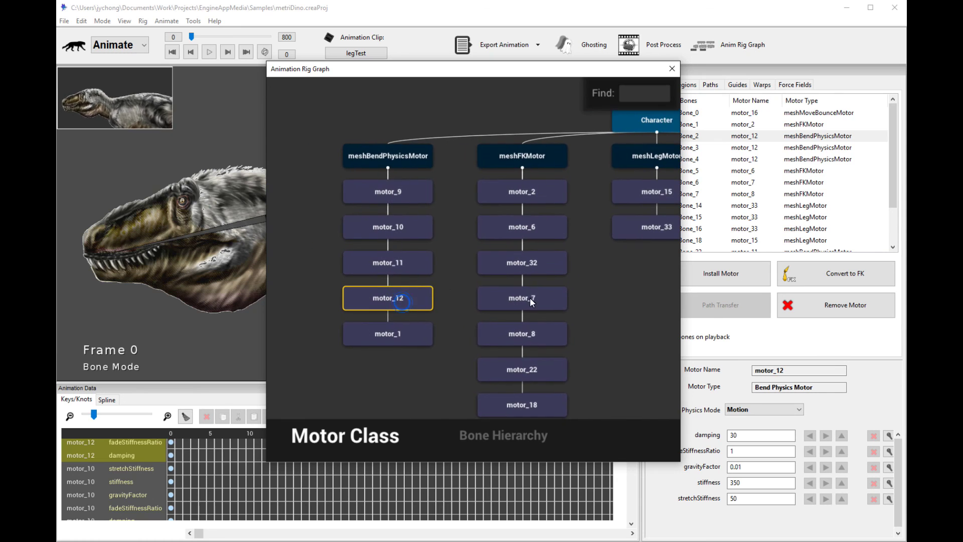
drag(469, 70, 743, 153)
drag(654, 163, 754, 157)
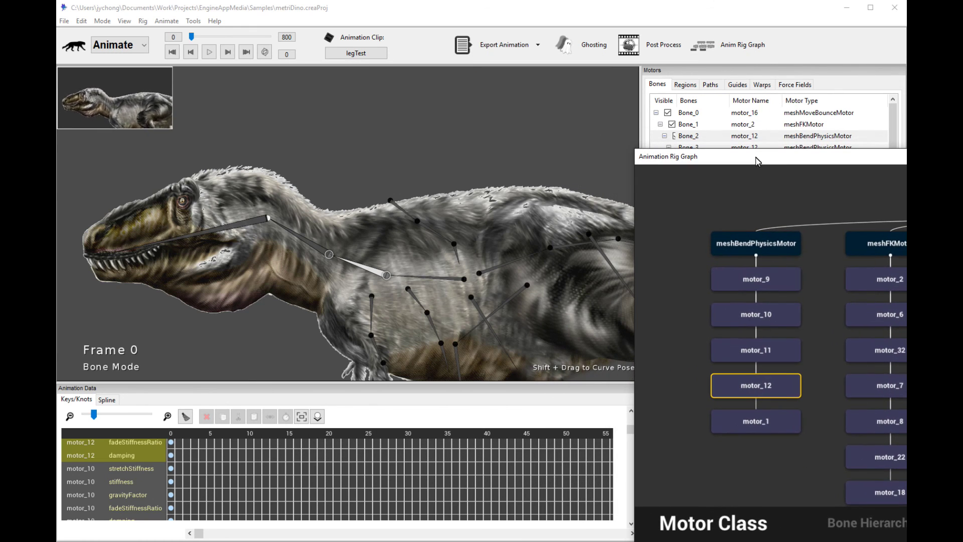
scroll(564, 285, up, 2)
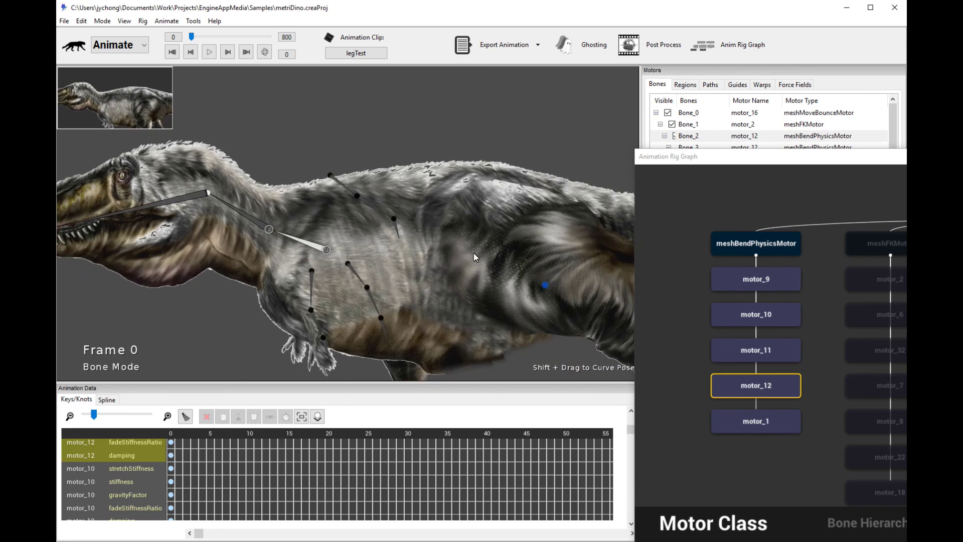
scroll(469, 247, down, 5)
scroll(469, 247, up, 2)
- Review bend-physics nodes motor_9, motor_10, motor_11, motor_12 and tail motor_1, then play the animation
click(797, 279)
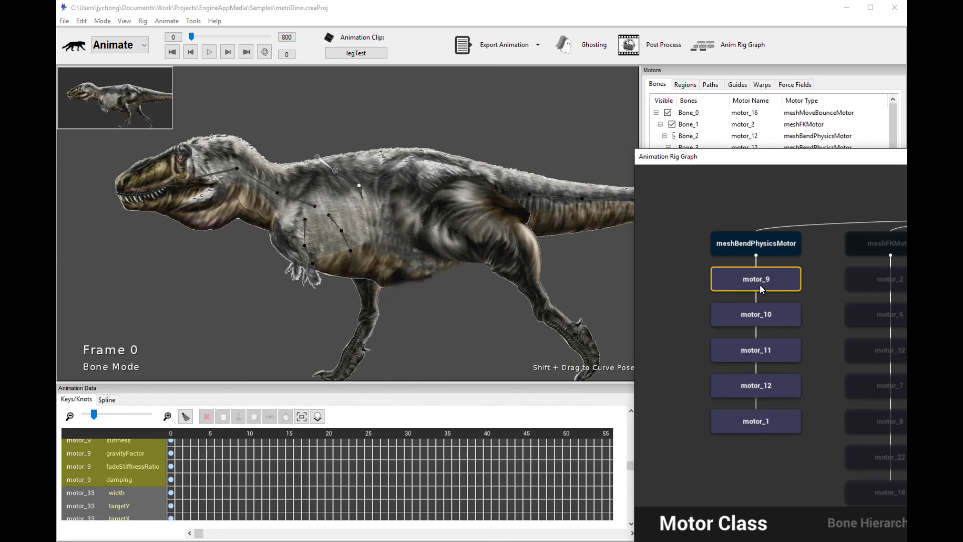
click(745, 315)
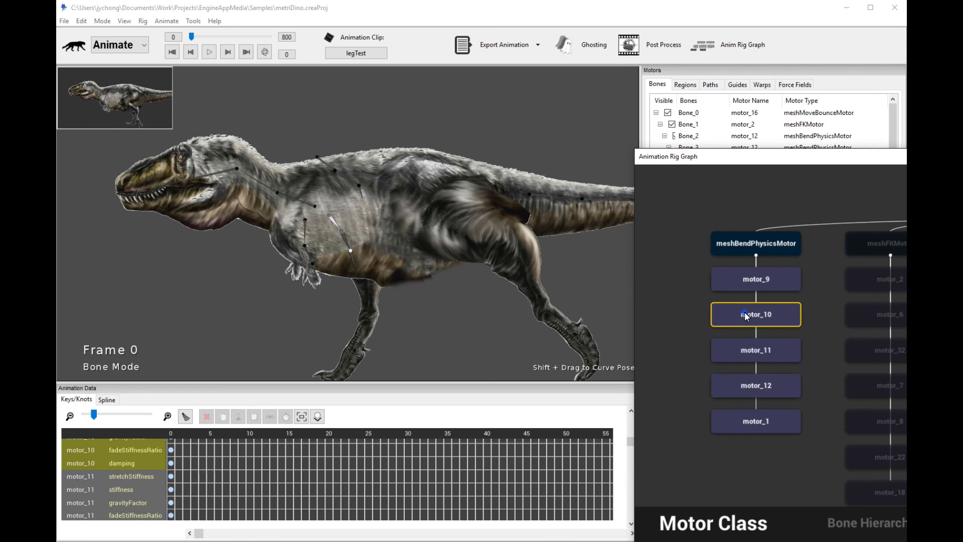
scroll(408, 249, up, 1)
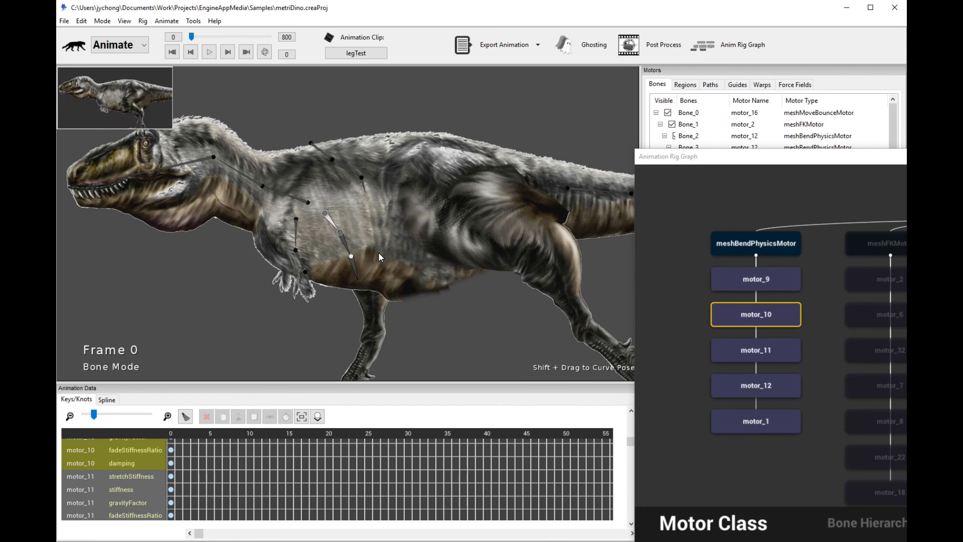
click(779, 353)
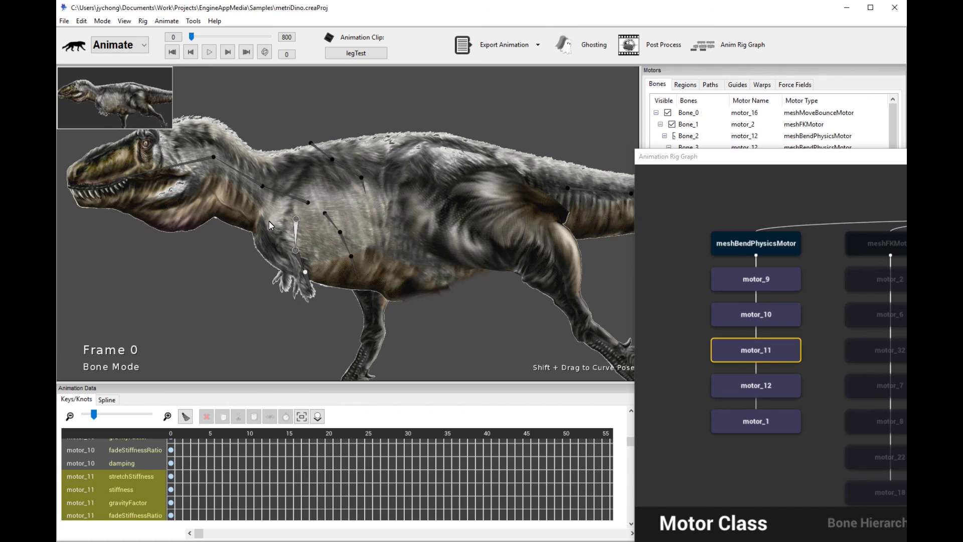
click(767, 387)
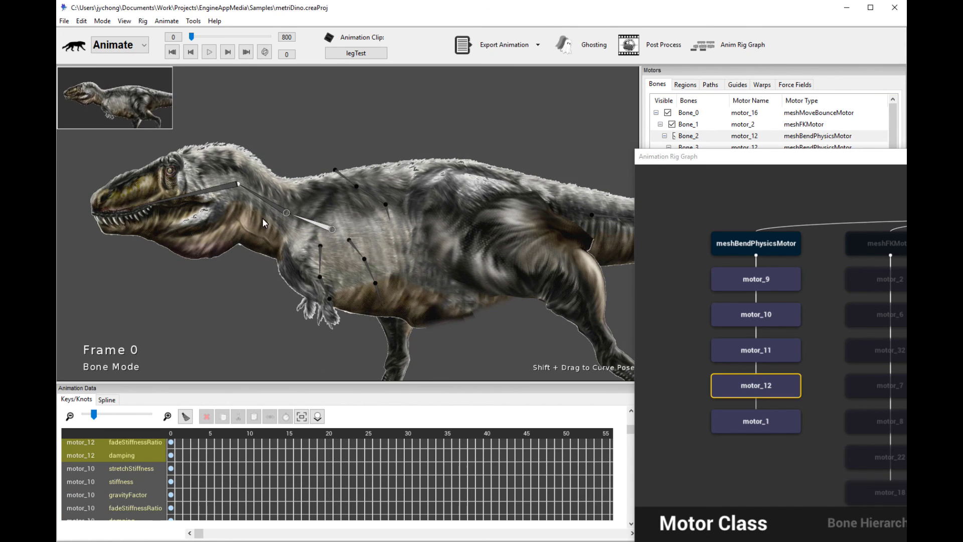
click(773, 422)
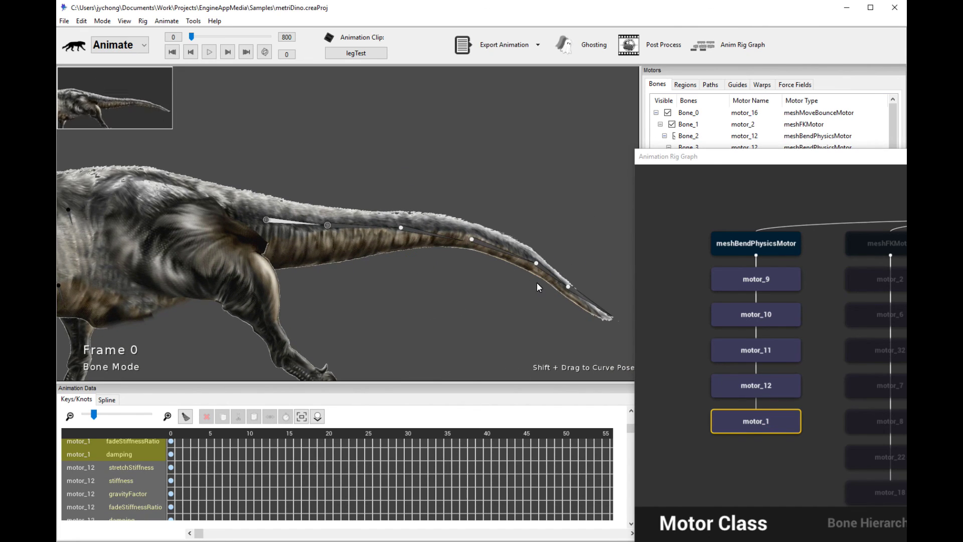
scroll(450, 246, down, 5)
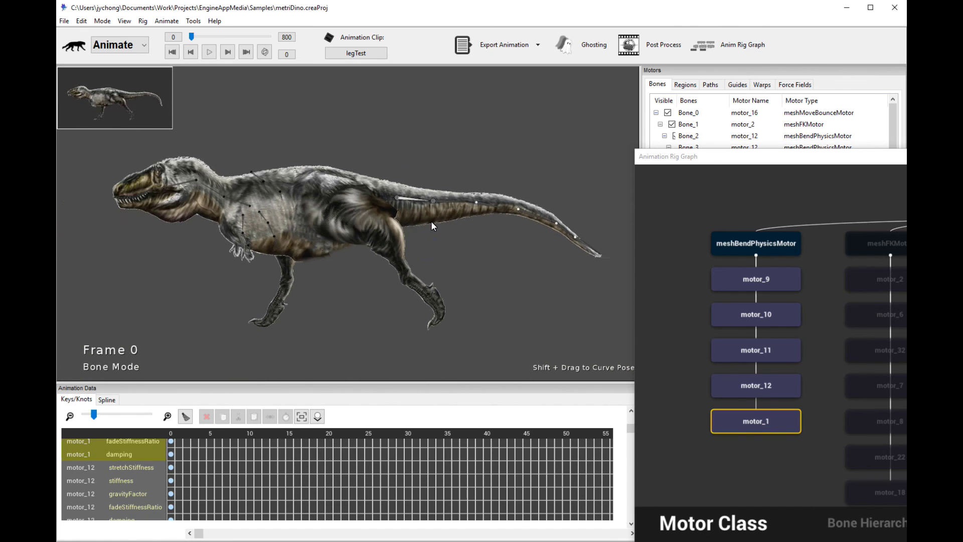
key(space)
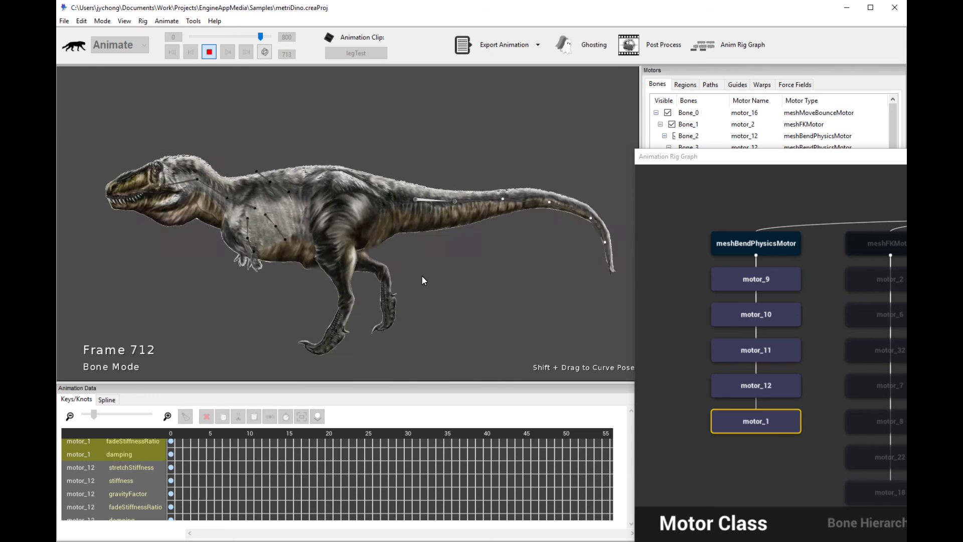
- Replay legTest's run cycle from frame 0, close the Animation Rig Graph, and stop playback
scroll(463, 251, up, 3)
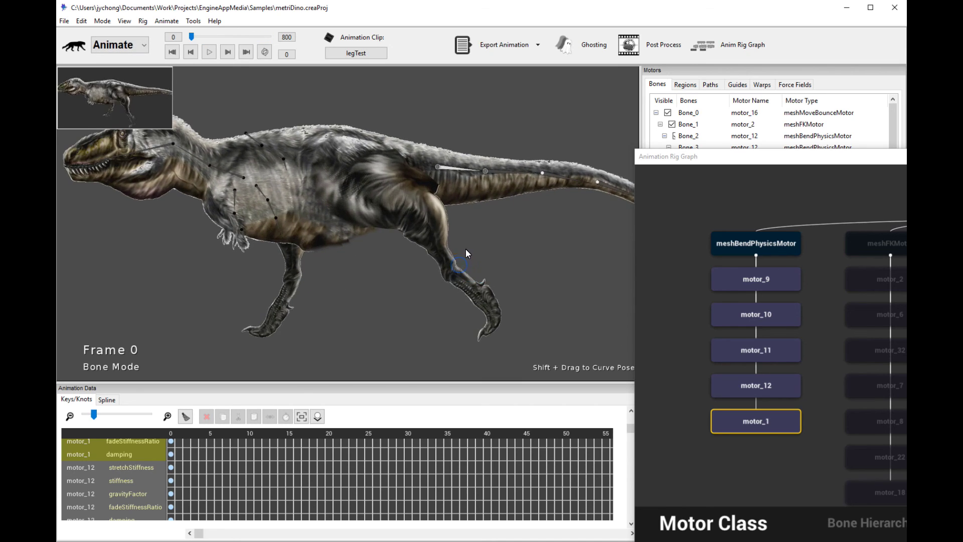
key(space)
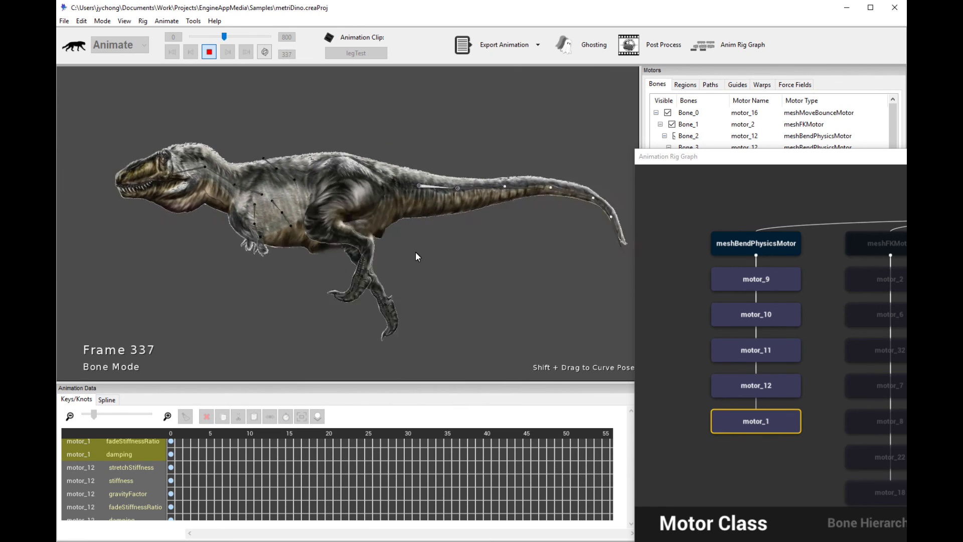
drag(720, 159, 427, 168)
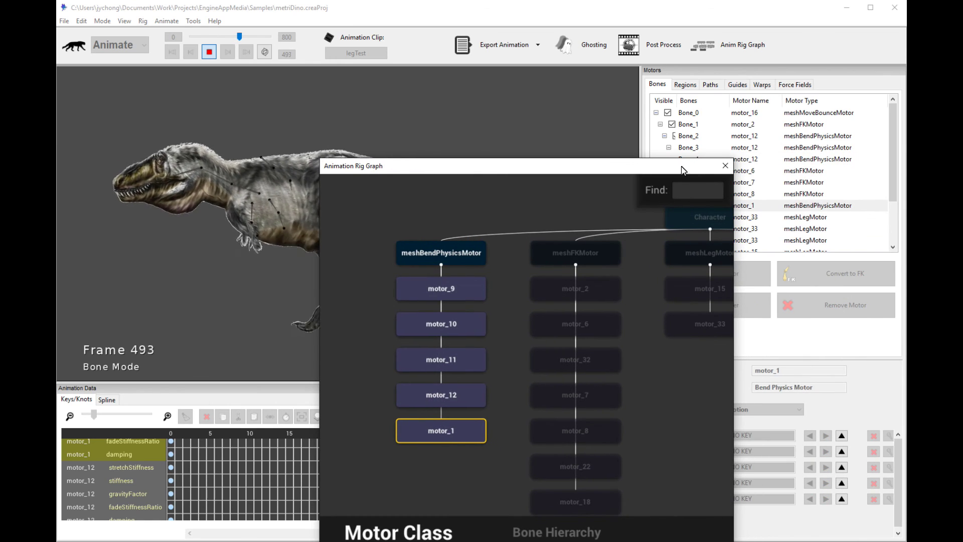
click(725, 166)
key(space)
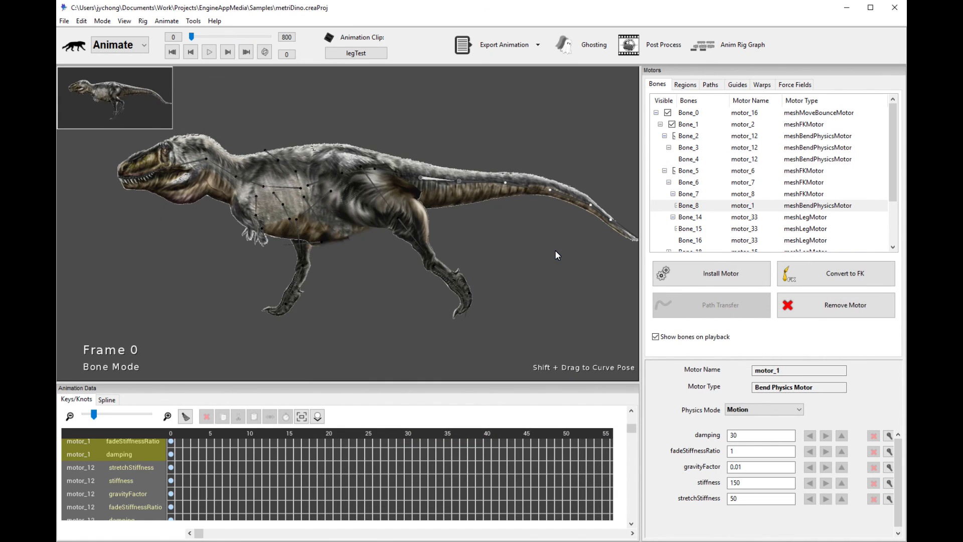